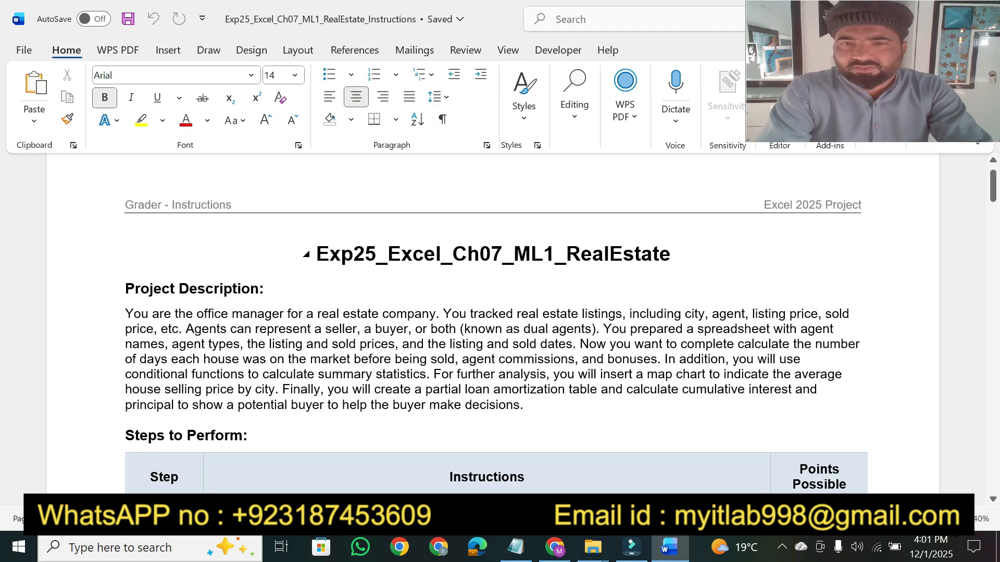
Set the Exp25_Excel_Ch07_ML1_RealEstate title to font size 18 and highlight it in yellow
{"action": "left_click_drag", "start_coordinate": [995, 188], "coordinate": [994, 193]}
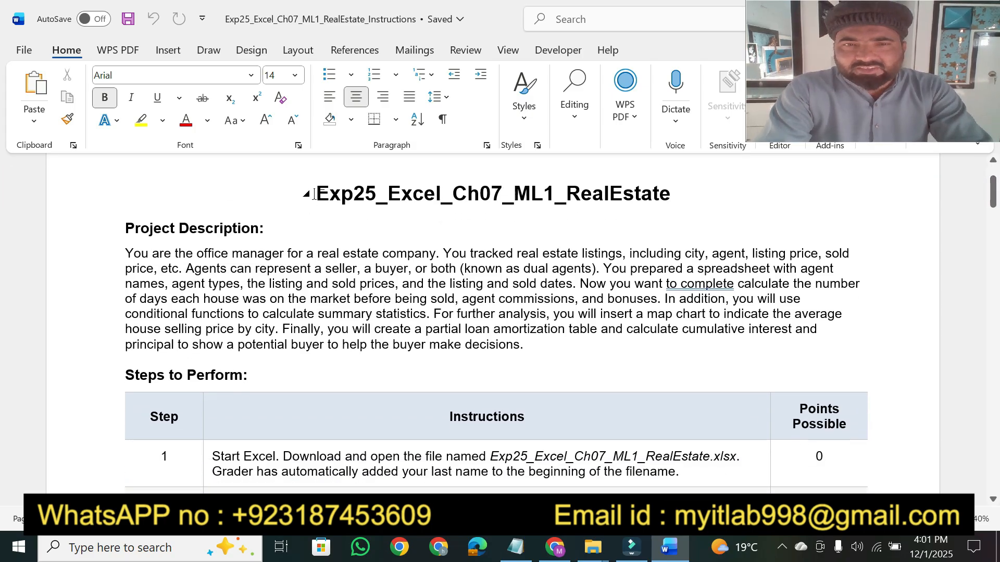
{"action": "left_click_drag", "start_coordinate": [316, 194], "coordinate": [592, 193]}
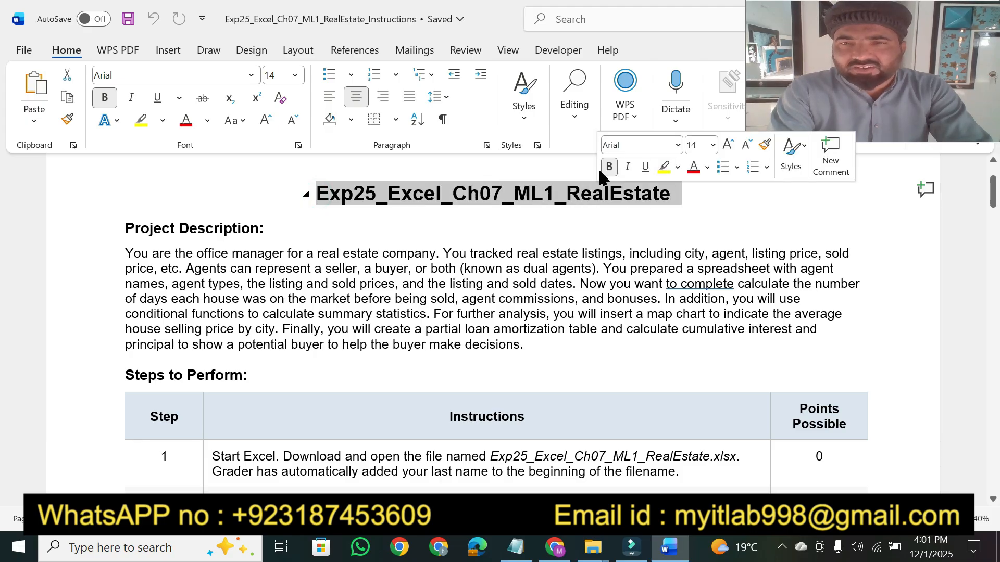
{"action": "left_click", "coordinate": [713, 145]}
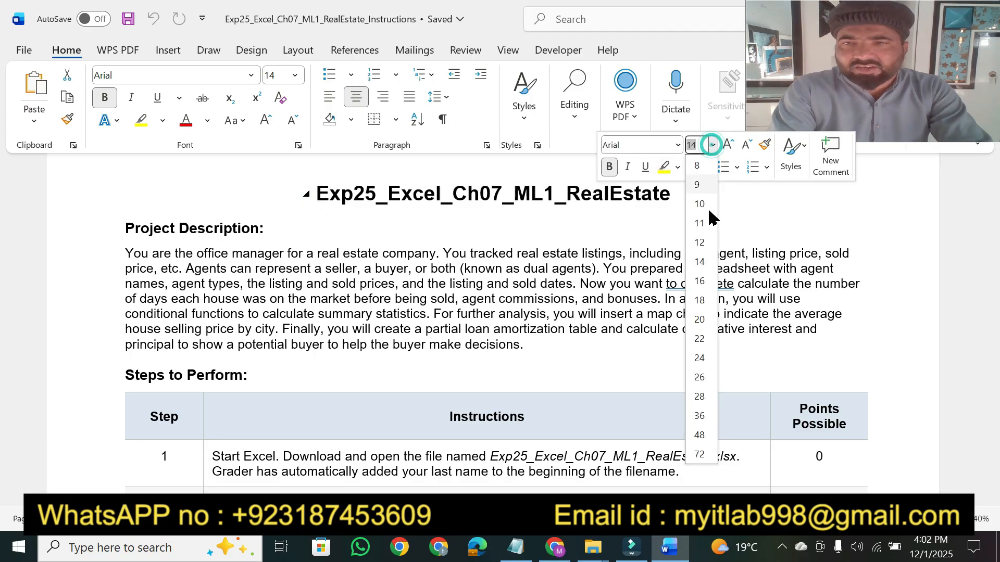
{"action": "left_click", "coordinate": [702, 299]}
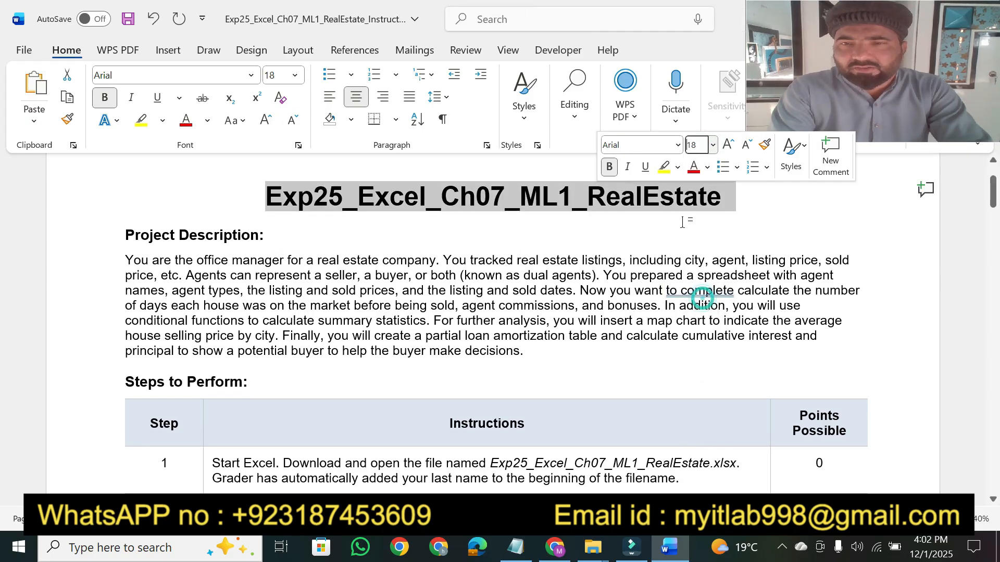
{"action": "left_click", "coordinate": [664, 169]}
{"action": "left_click", "coordinate": [566, 236]}
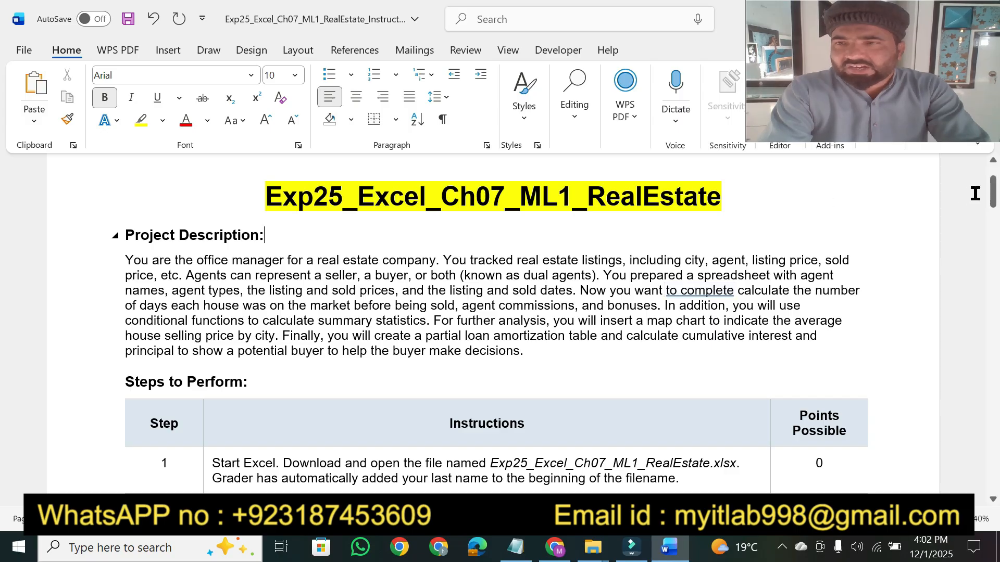
Highlight step 22's text in yellow from "Save and close" through "Submit", using the text highlighter
{"action": "left_click_drag", "start_coordinate": [992, 200], "coordinate": [994, 412]}
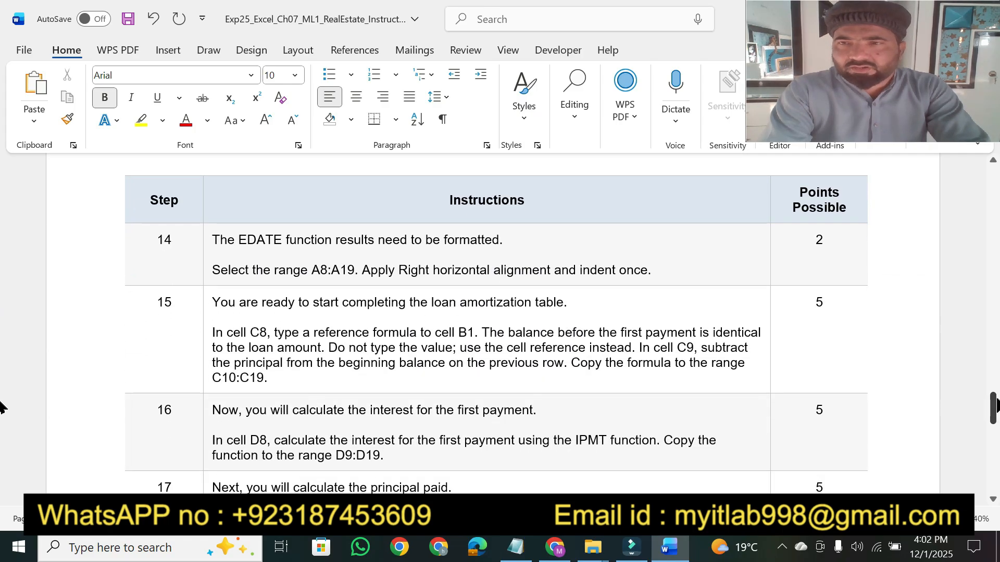
{"action": "left_click_drag", "start_coordinate": [994, 406], "coordinate": [995, 469]}
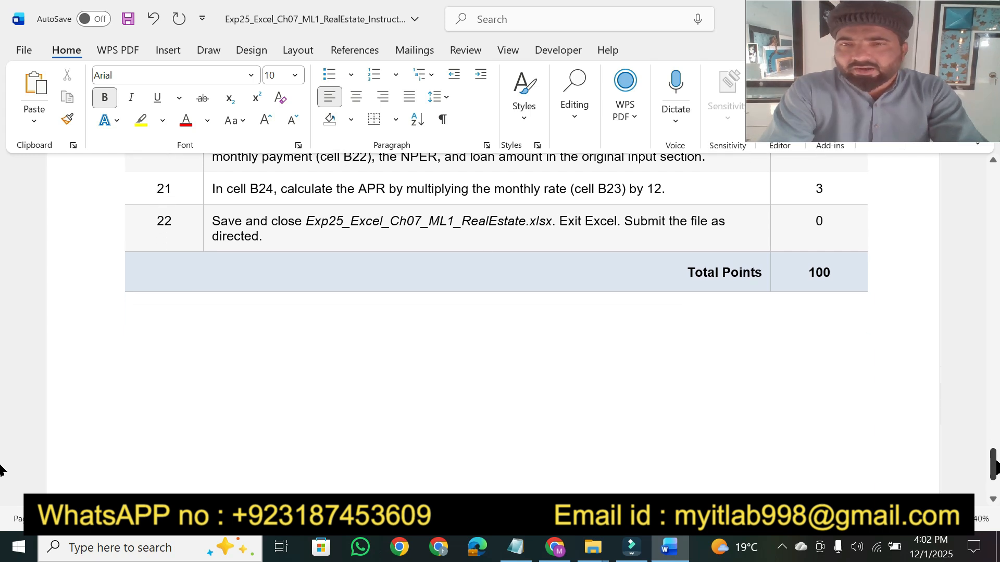
{"action": "left_click", "coordinate": [140, 121]}
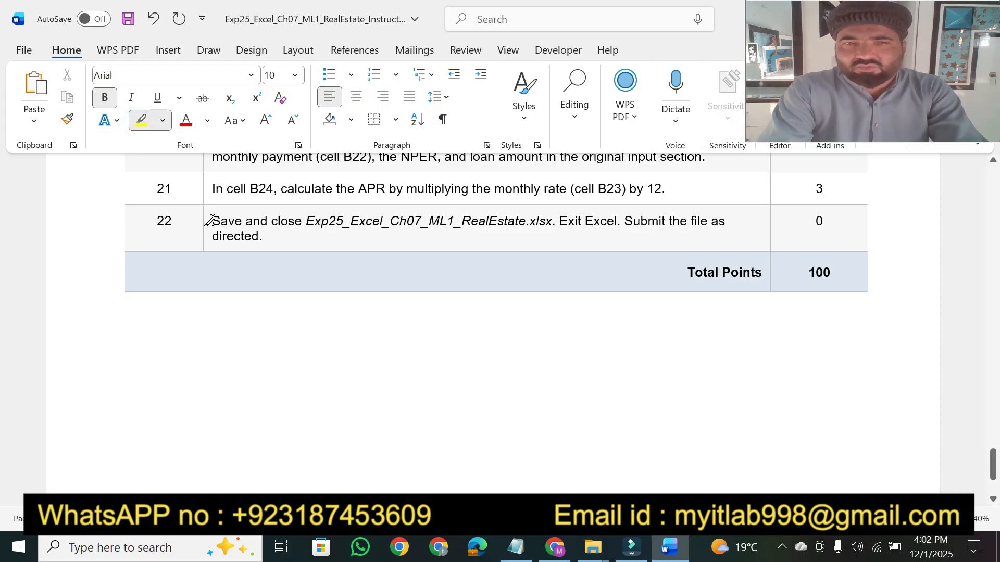
{"action": "left_click_drag", "start_coordinate": [212, 221], "coordinate": [665, 219]}
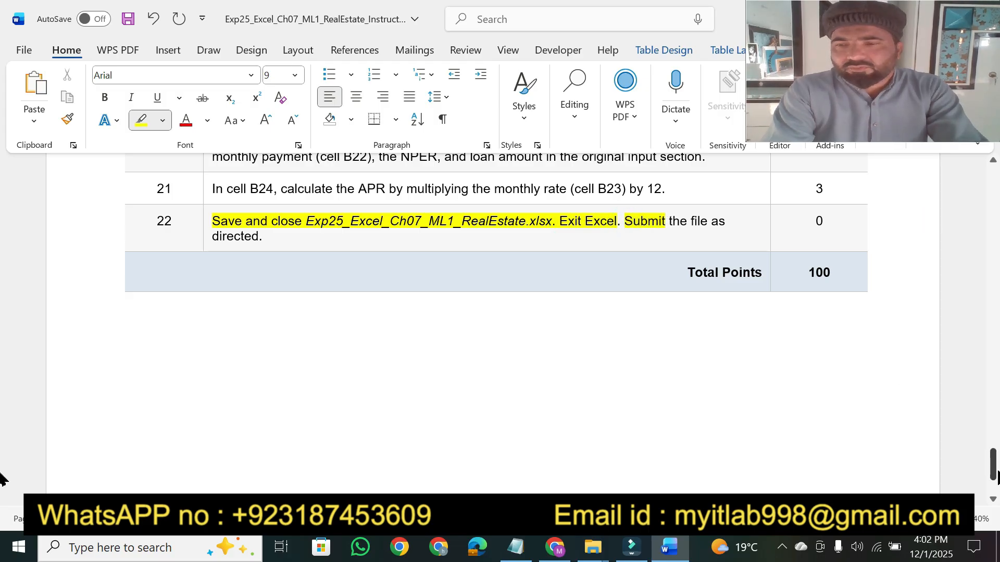
Highlight in yellow the Project Description heading and the paragraph's key phrases from the office manager role through the listing and sold dates
{"action": "left_click_drag", "start_coordinate": [996, 478], "coordinate": [993, 201]}
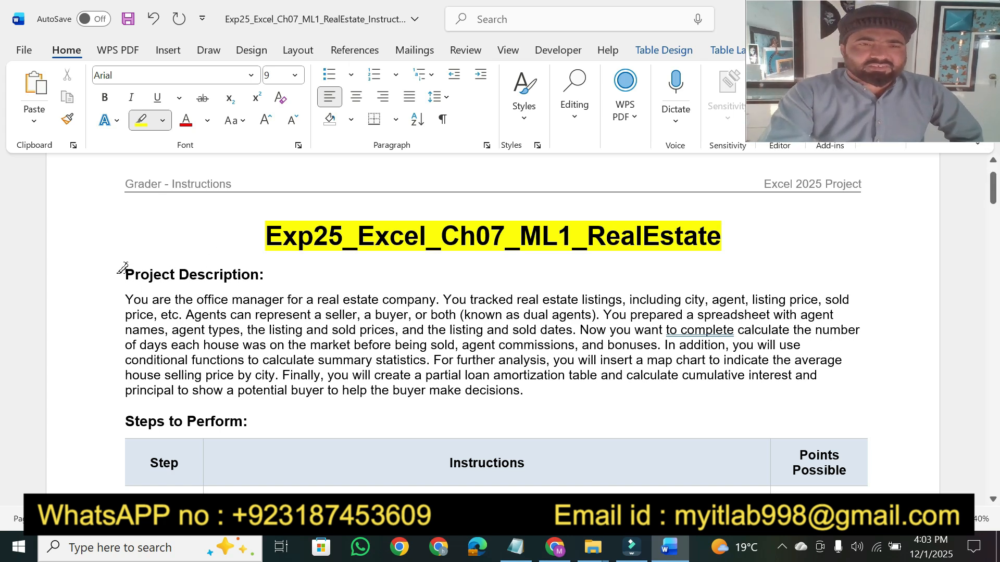
{"action": "left_click_drag", "start_coordinate": [122, 268], "coordinate": [263, 271]}
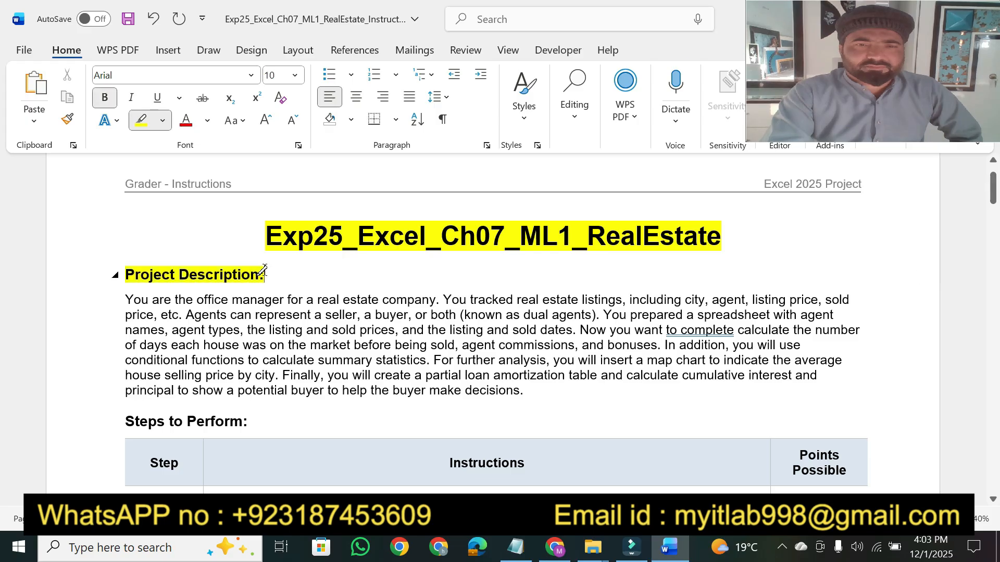
{"action": "mouse_move", "coordinate": [123, 298]}
{"action": "left_mouse_down"}
{"action": "mouse_move", "coordinate": [457, 295]}
{"action": "mouse_move", "coordinate": [436, 296]}
{"action": "left_mouse_up"}
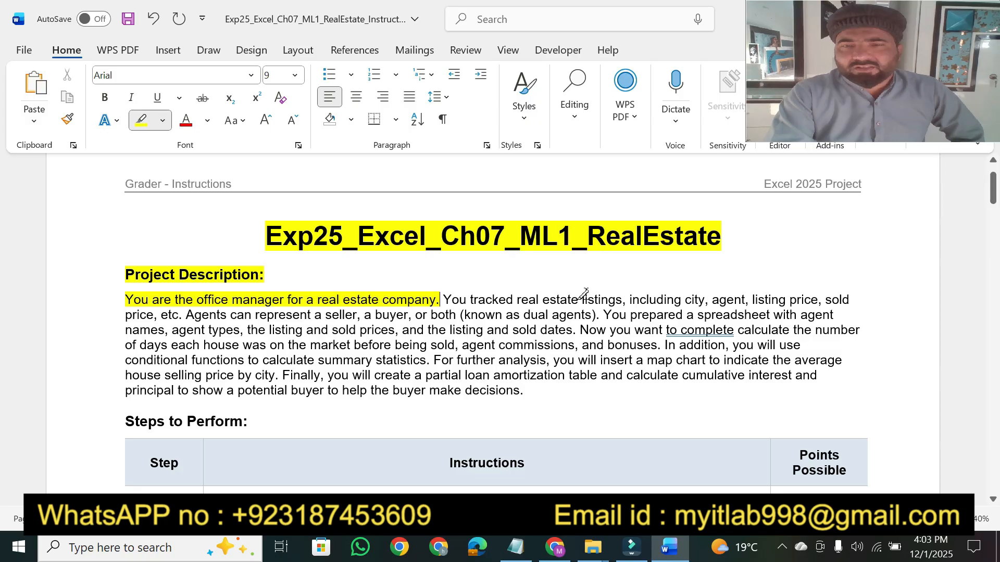
{"action": "mouse_move", "coordinate": [576, 295]}
{"action": "left_mouse_down"}
{"action": "mouse_move", "coordinate": [846, 301]}
{"action": "mouse_move", "coordinate": [178, 312]}
{"action": "left_mouse_up"}
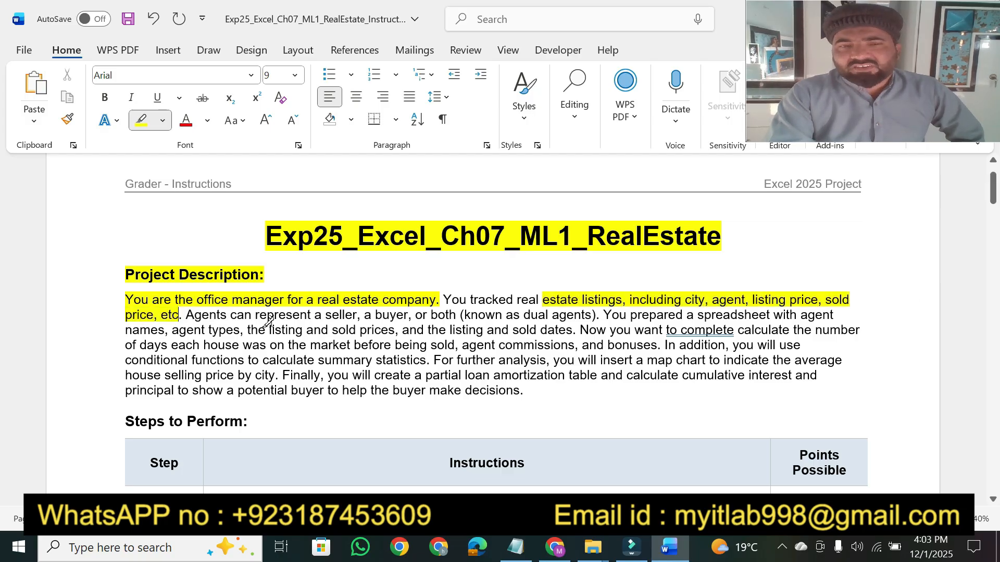
{"action": "mouse_move", "coordinate": [326, 315]}
{"action": "left_mouse_down"}
{"action": "mouse_move", "coordinate": [417, 330]}
{"action": "mouse_move", "coordinate": [449, 312]}
{"action": "mouse_move", "coordinate": [620, 316]}
{"action": "mouse_move", "coordinate": [595, 316]}
{"action": "left_mouse_up"}
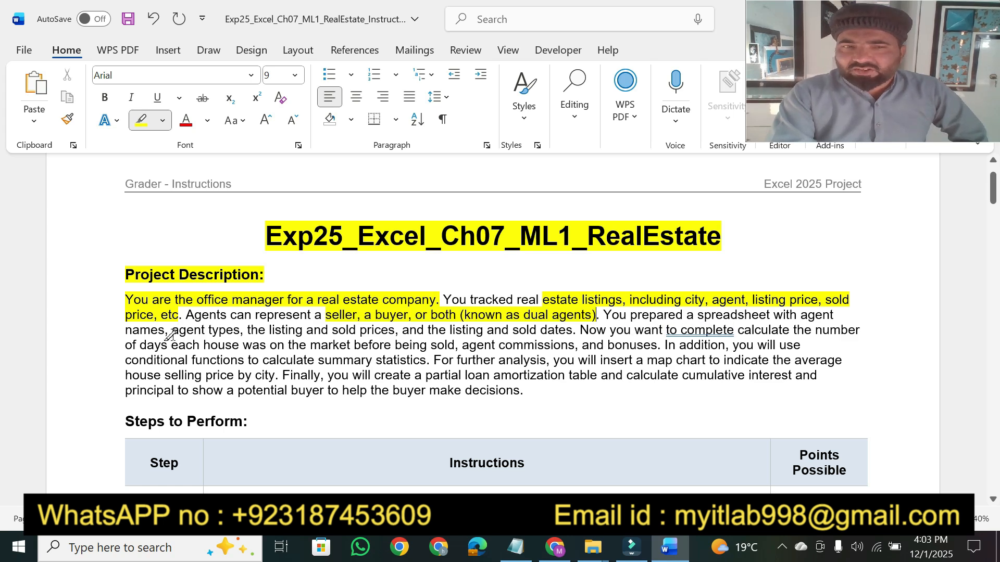
{"action": "left_click_drag", "start_coordinate": [170, 330], "coordinate": [371, 328]}
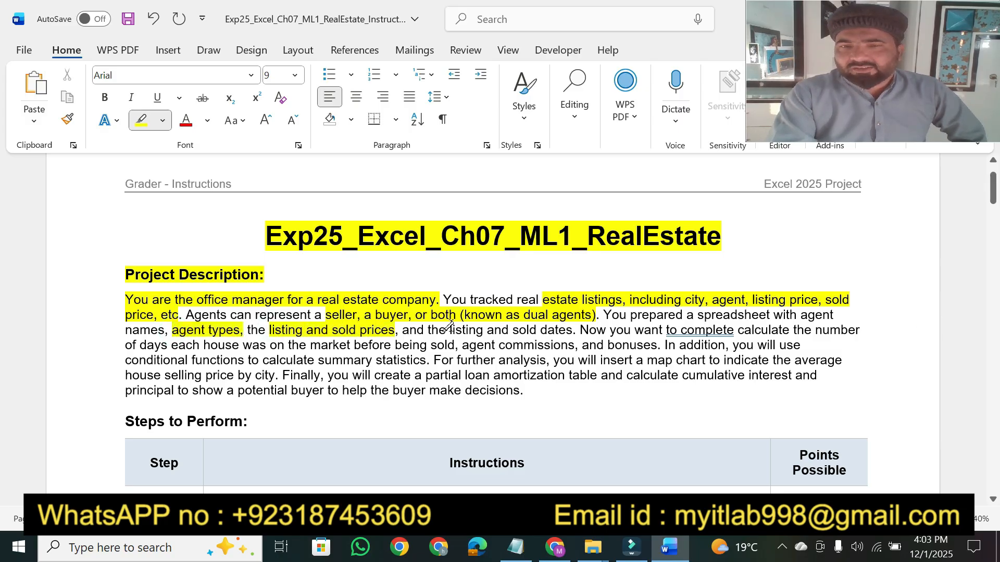
{"action": "left_click_drag", "start_coordinate": [450, 330], "coordinate": [571, 329]}
{"action": "left_click_drag", "start_coordinate": [669, 329], "coordinate": [701, 327]}
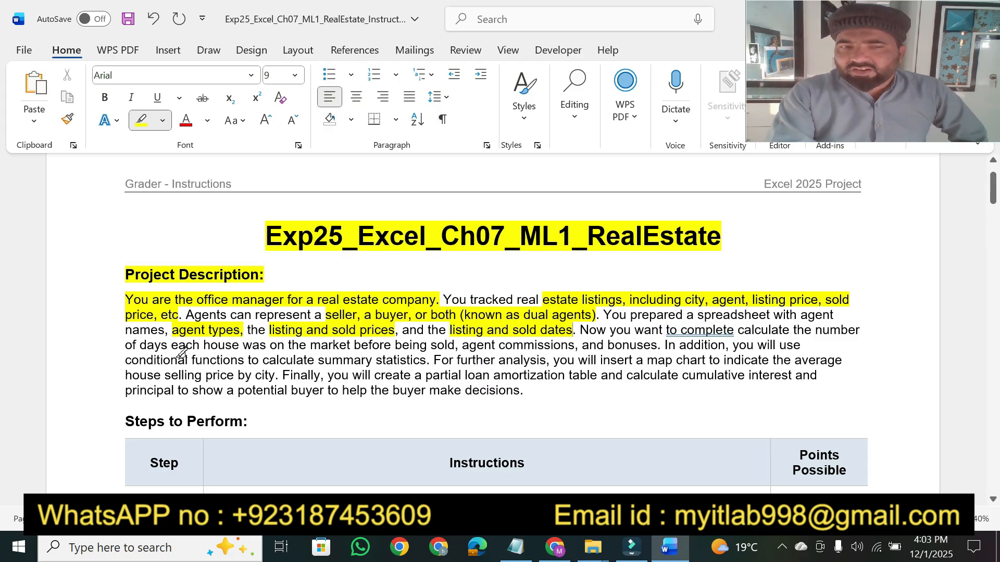
Highlight the description's remaining key phrases: time on market, commissions and bonuses, summary statistics, map chart, loan amortization table, and helping the buyer
{"action": "mouse_move", "coordinate": [199, 347]}
{"action": "left_mouse_down"}
{"action": "mouse_move", "coordinate": [672, 344]}
{"action": "mouse_move", "coordinate": [661, 344]}
{"action": "left_mouse_up"}
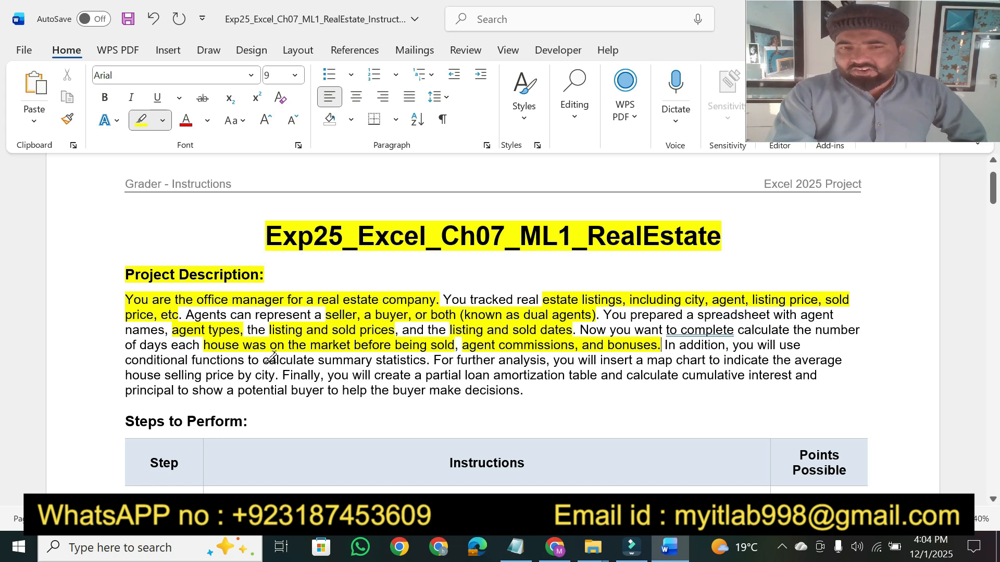
{"action": "mouse_move", "coordinate": [261, 358]}
{"action": "left_mouse_down"}
{"action": "mouse_move", "coordinate": [495, 358]}
{"action": "mouse_move", "coordinate": [427, 358]}
{"action": "left_mouse_up"}
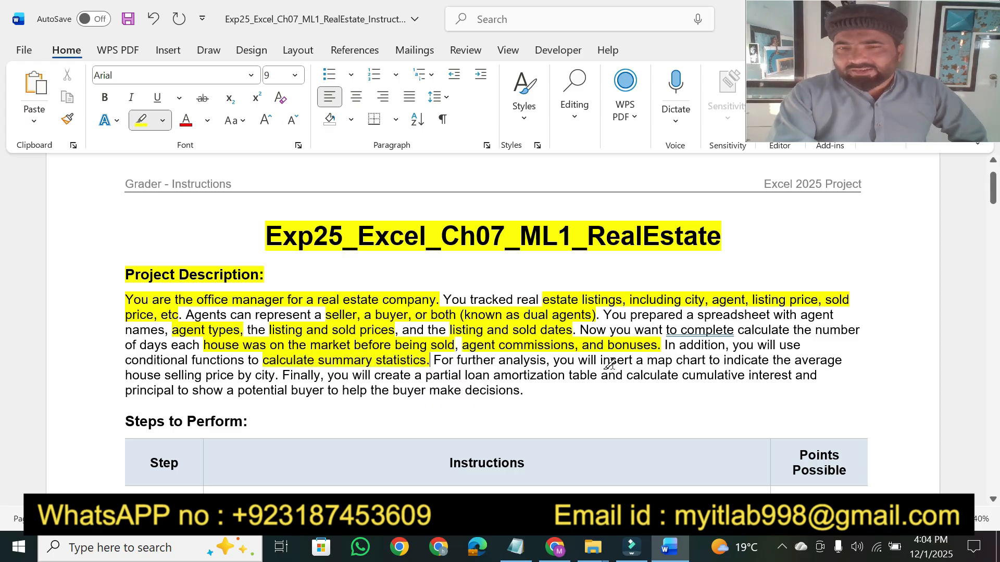
{"action": "mouse_move", "coordinate": [599, 360]}
{"action": "left_mouse_down"}
{"action": "mouse_move", "coordinate": [677, 375]}
{"action": "mouse_move", "coordinate": [703, 360]}
{"action": "mouse_move", "coordinate": [842, 360]}
{"action": "left_mouse_up"}
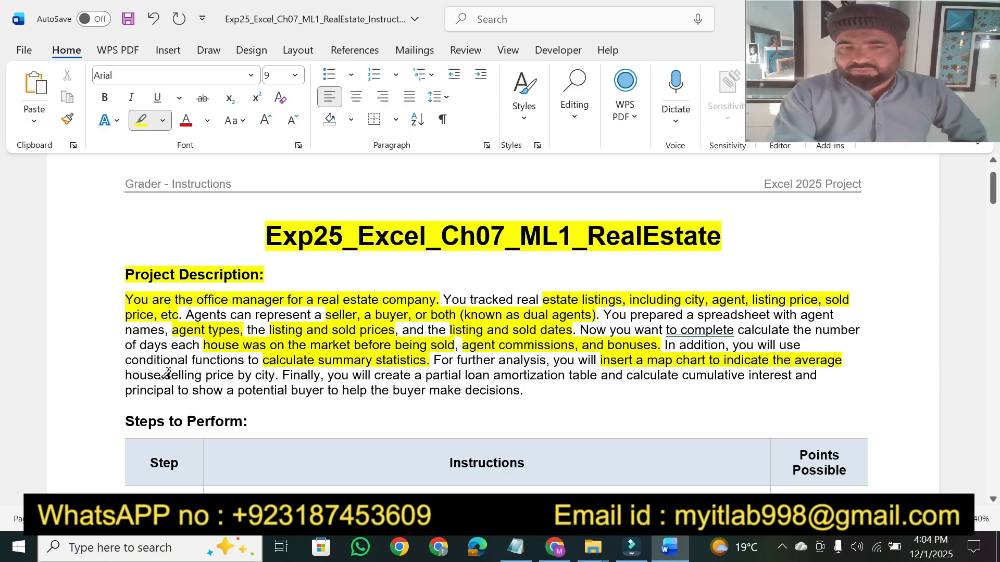
{"action": "left_click_drag", "start_coordinate": [164, 375], "coordinate": [275, 375]}
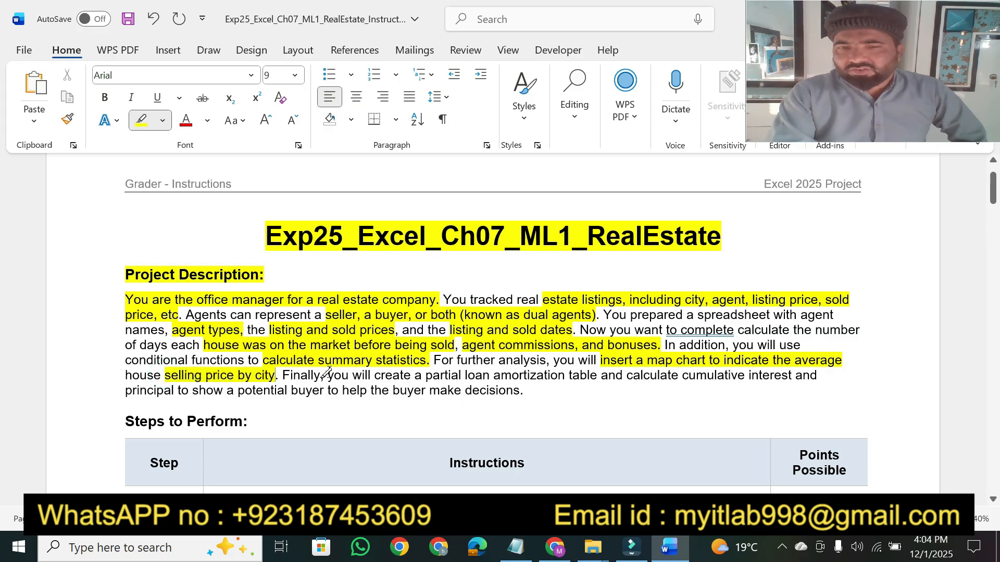
{"action": "left_click_drag", "start_coordinate": [379, 375], "coordinate": [812, 376]}
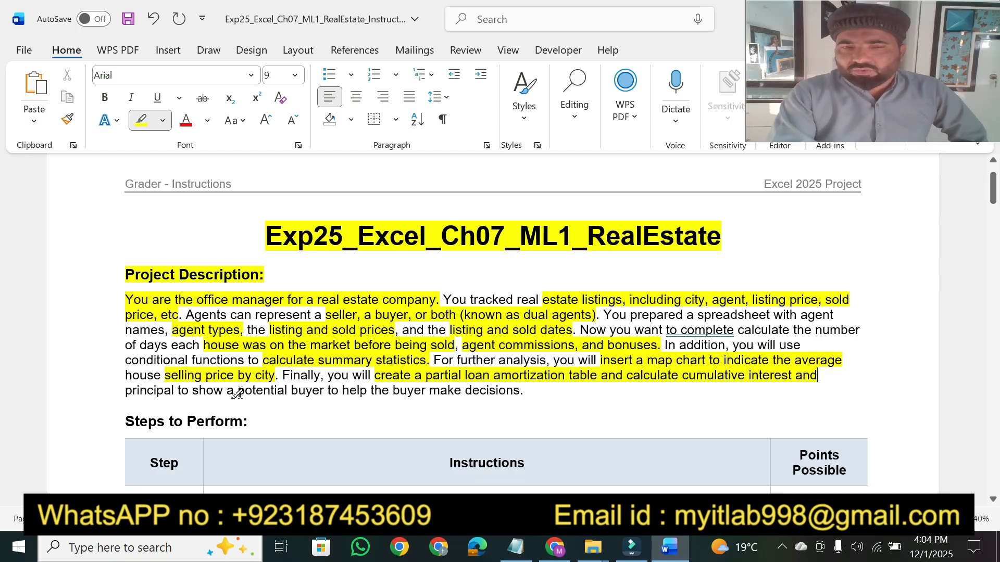
{"action": "left_click_drag", "start_coordinate": [239, 393], "coordinate": [520, 390]}
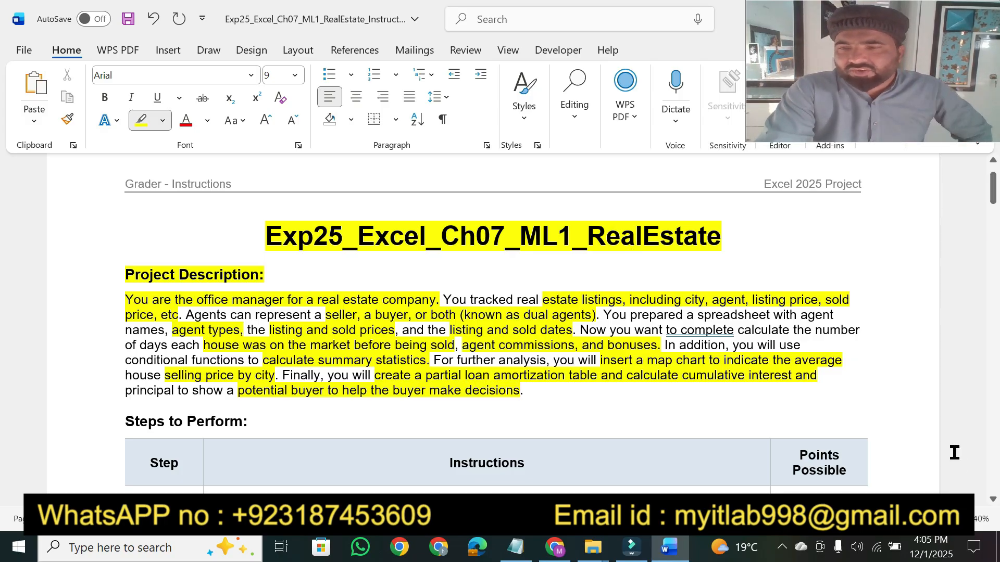
Highlight the Steps to Perform heading, the Instructions column header, and both sentences of step 1 in yellow
{"action": "left_click", "coordinate": [993, 500]}
{"action": "left_click_drag", "start_coordinate": [993, 503], "coordinate": [993, 502]}
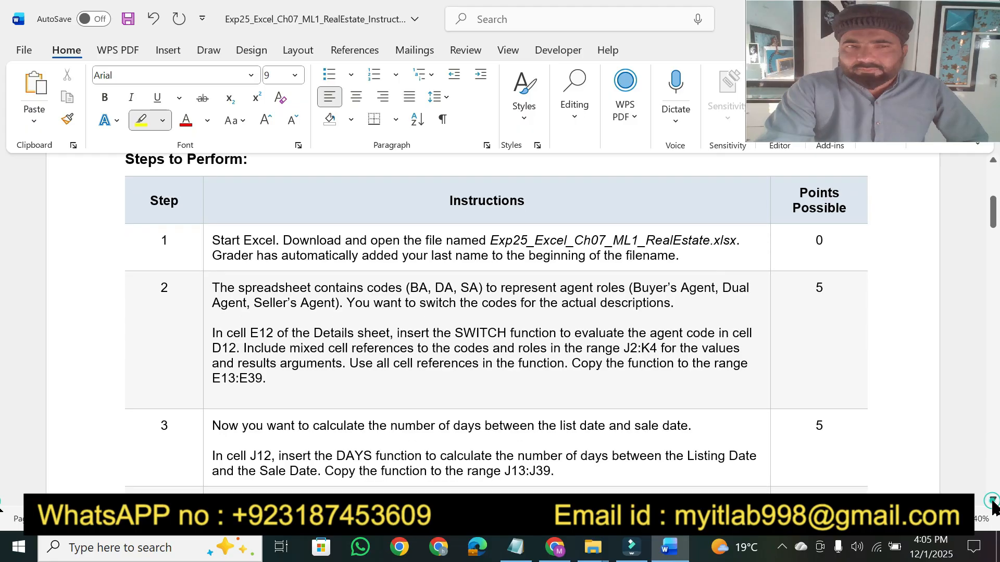
{"action": "left_click", "coordinate": [992, 161]}
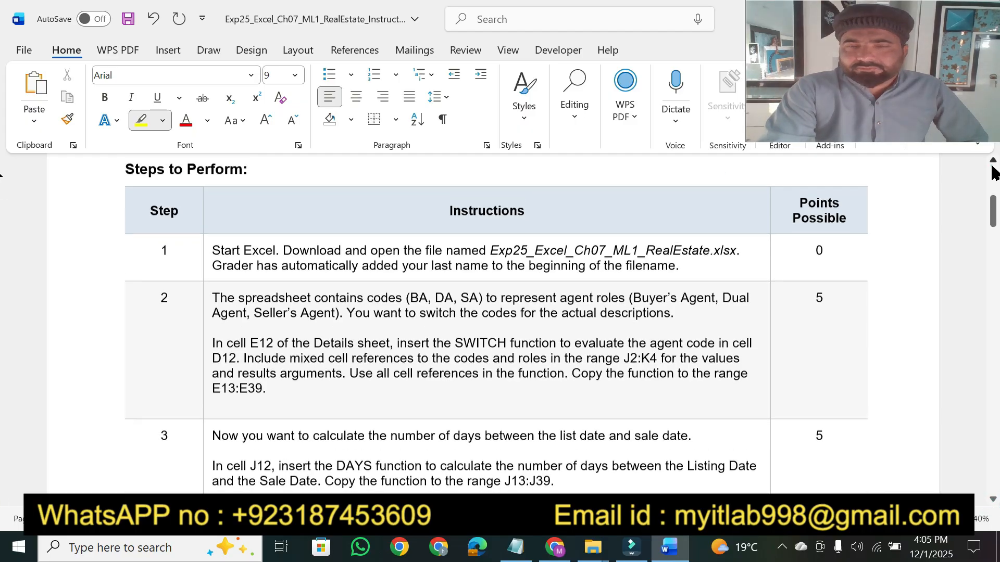
{"action": "left_click_drag", "start_coordinate": [120, 172], "coordinate": [248, 172]}
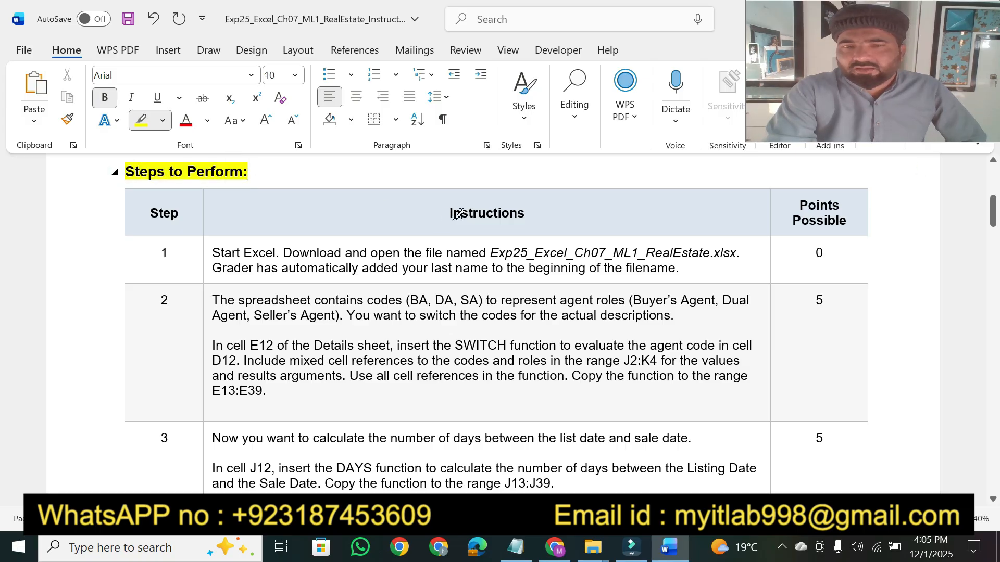
{"action": "left_click_drag", "start_coordinate": [488, 210], "coordinate": [438, 214]}
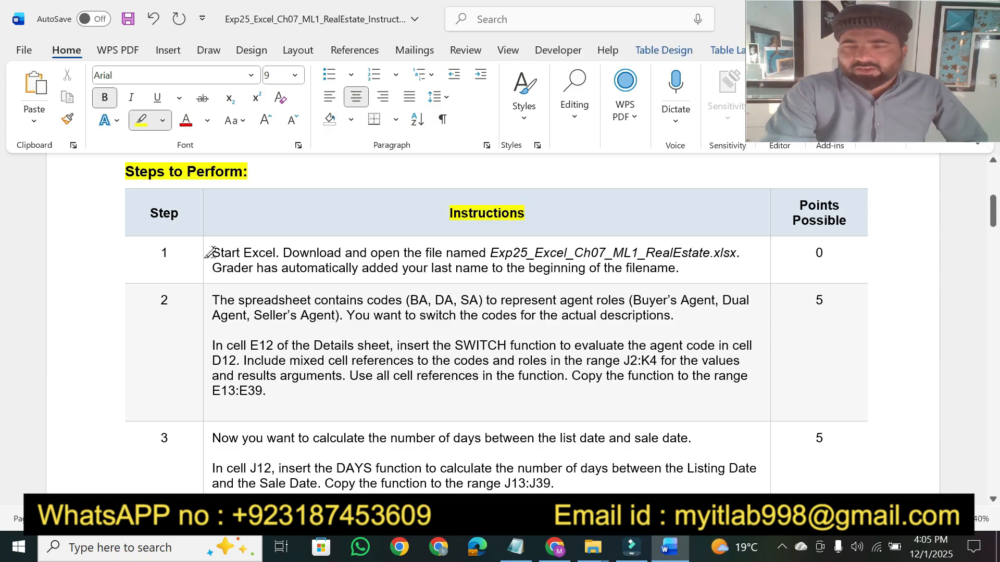
{"action": "mouse_move", "coordinate": [211, 252]}
{"action": "left_mouse_down"}
{"action": "mouse_move", "coordinate": [655, 243]}
{"action": "mouse_move", "coordinate": [739, 252]}
{"action": "left_mouse_up"}
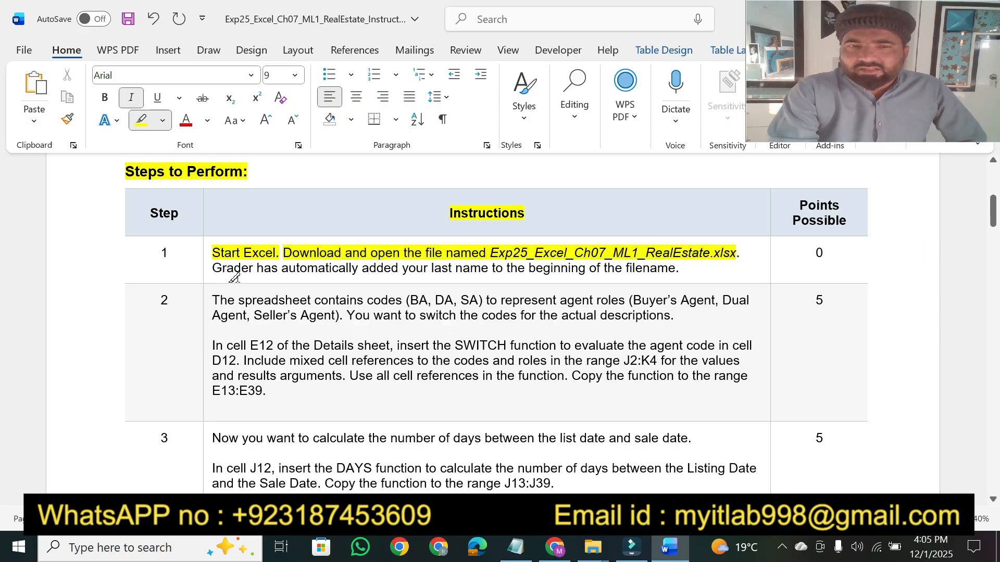
{"action": "mouse_move", "coordinate": [217, 267]}
{"action": "left_mouse_down"}
{"action": "mouse_move", "coordinate": [387, 273]}
{"action": "mouse_move", "coordinate": [553, 258]}
{"action": "mouse_move", "coordinate": [682, 269]}
{"action": "left_mouse_up"}
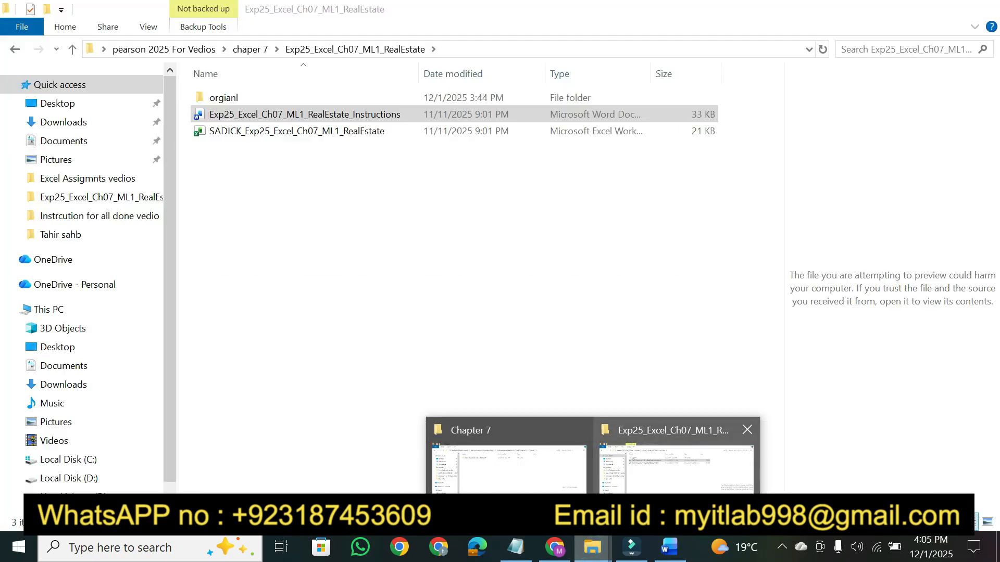
Open the Exp25_Excel_Ch07_ML1_RealEstate workbook from its project folder in File Explorer, and switch back to the instructions in Word
{"action": "left_click", "coordinate": [677, 458]}
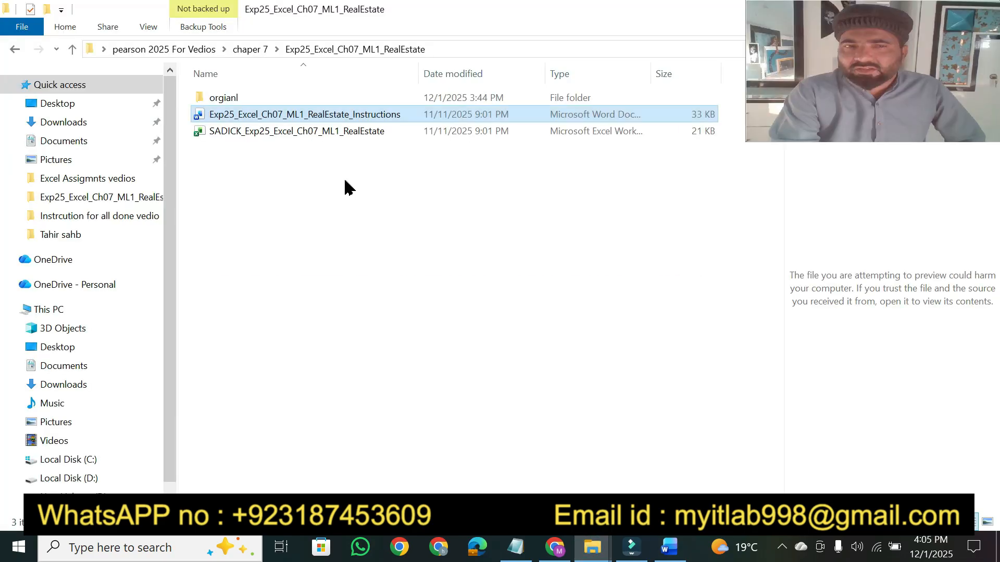
{"action": "double_click", "coordinate": [287, 136]}
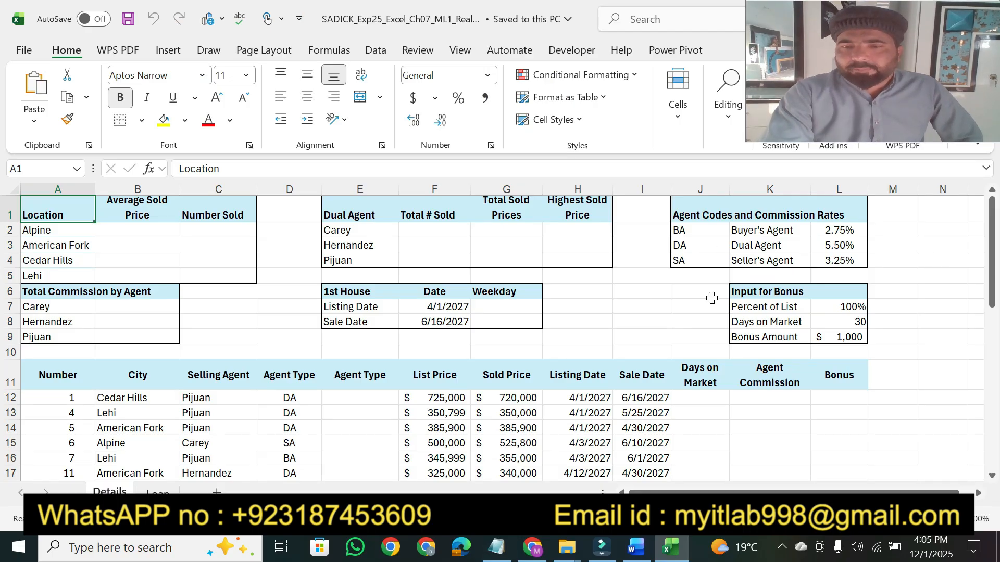
{"action": "left_click", "coordinate": [637, 548]}
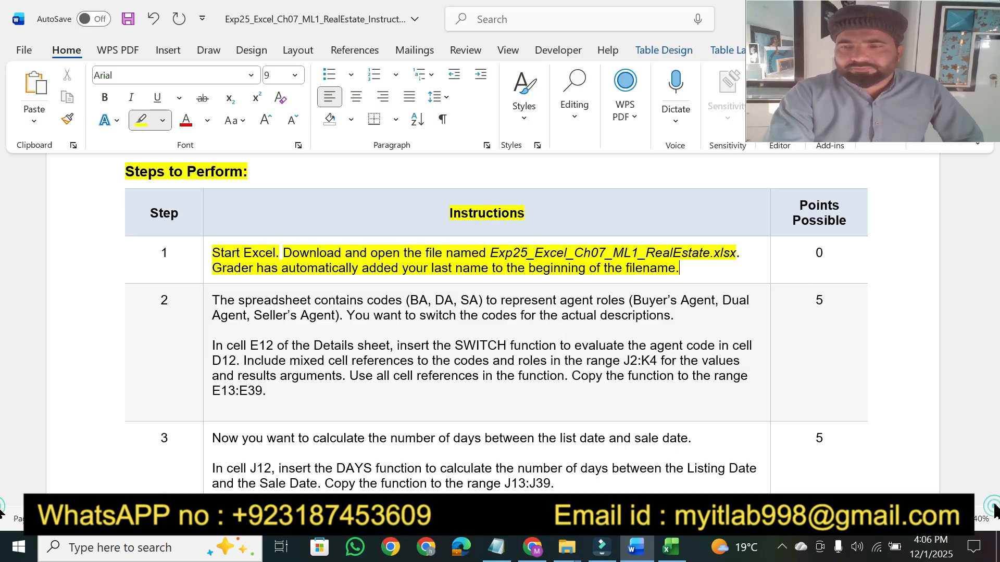
Highlight the key phrases in step 2's introduction: the BA, DA, SA codes, the three agent roles, and "codes for the actual descriptions"
{"action": "scroll", "coordinate": [995, 509], "scroll_direction": "down", "scroll_amount": 3}
{"action": "scroll", "coordinate": [994, 510], "scroll_direction": "down", "scroll_amount": 2}
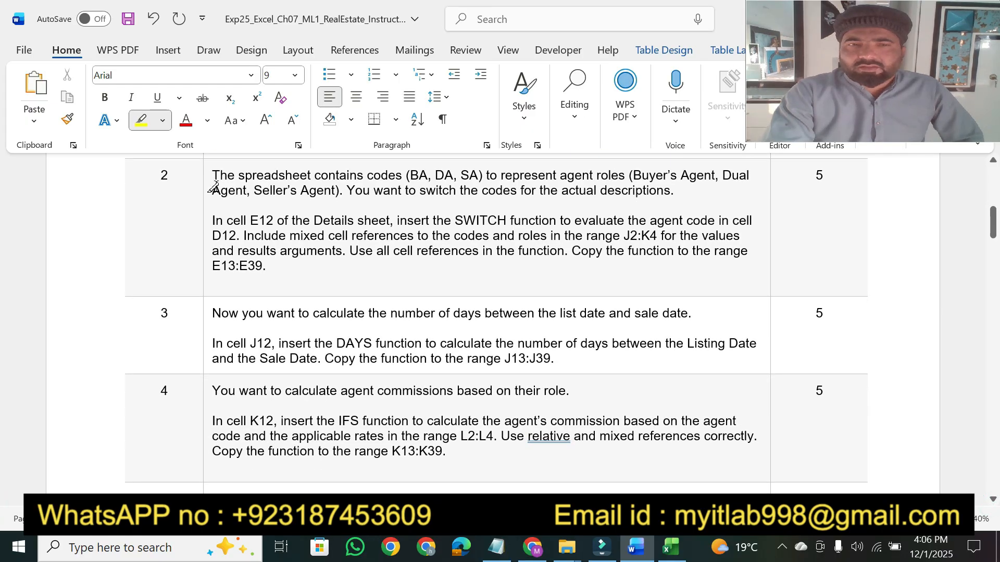
{"action": "left_click_drag", "start_coordinate": [211, 175], "coordinate": [470, 173]}
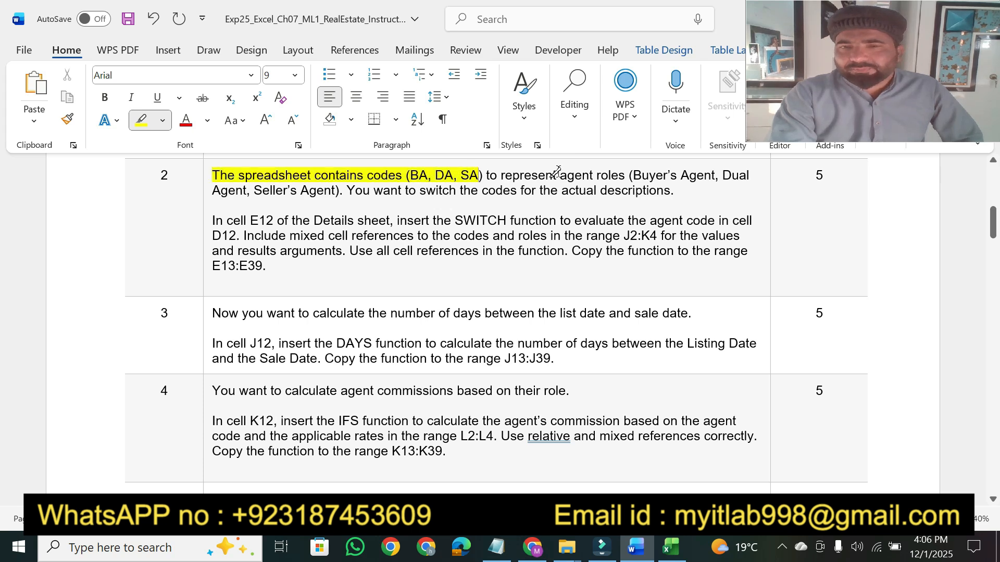
{"action": "mouse_move", "coordinate": [559, 176]}
{"action": "left_mouse_down"}
{"action": "mouse_move", "coordinate": [704, 175]}
{"action": "mouse_move", "coordinate": [412, 216]}
{"action": "mouse_move", "coordinate": [245, 186]}
{"action": "mouse_move", "coordinate": [334, 190]}
{"action": "left_mouse_up"}
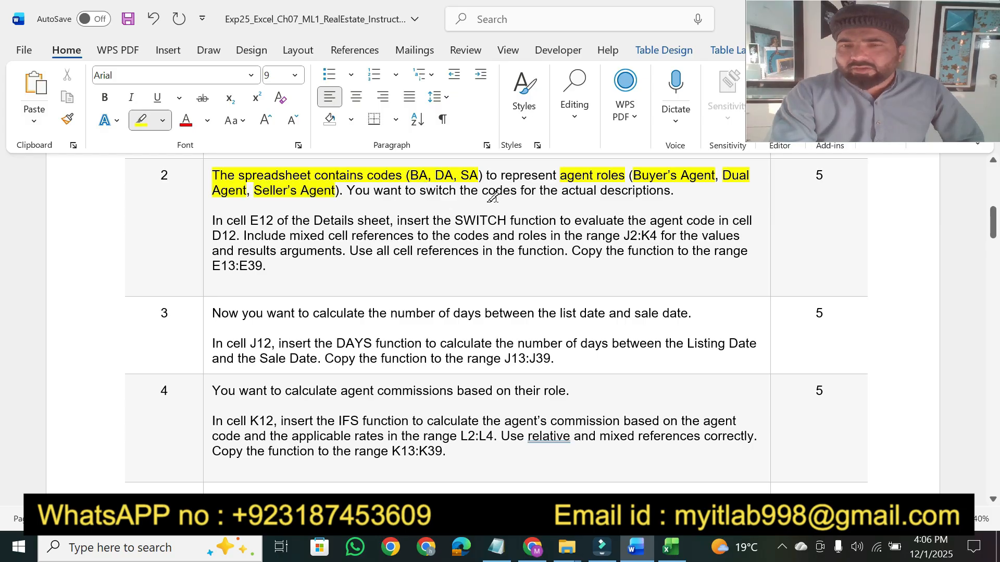
{"action": "left_click_drag", "start_coordinate": [480, 190], "coordinate": [671, 190]}
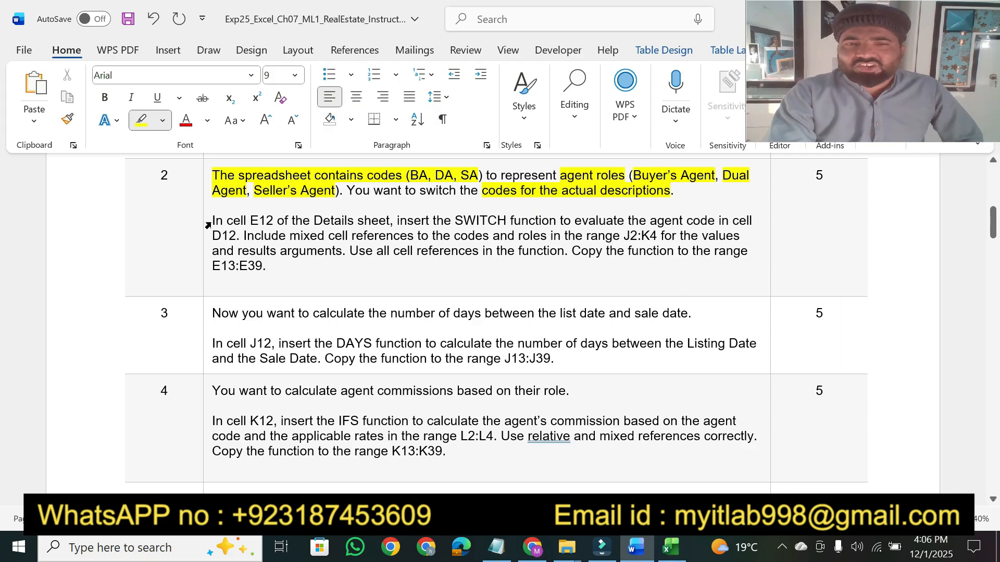
Highlight "In cell E12" and "the Details sheet" in step 2, and select cell E12 in the Excel workbook
{"action": "left_click_drag", "start_coordinate": [212, 219], "coordinate": [271, 216]}
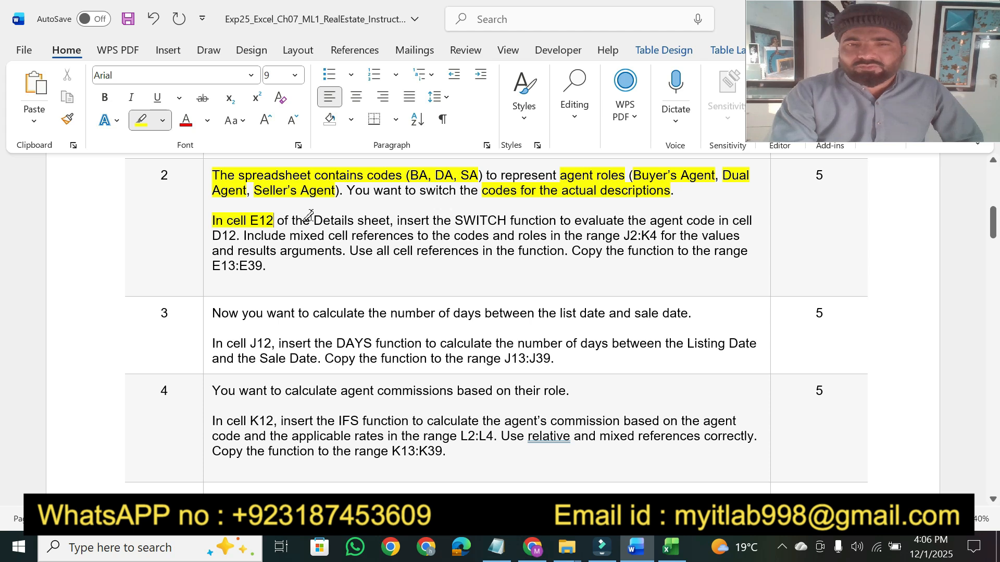
{"action": "left_click_drag", "start_coordinate": [291, 220], "coordinate": [376, 224]}
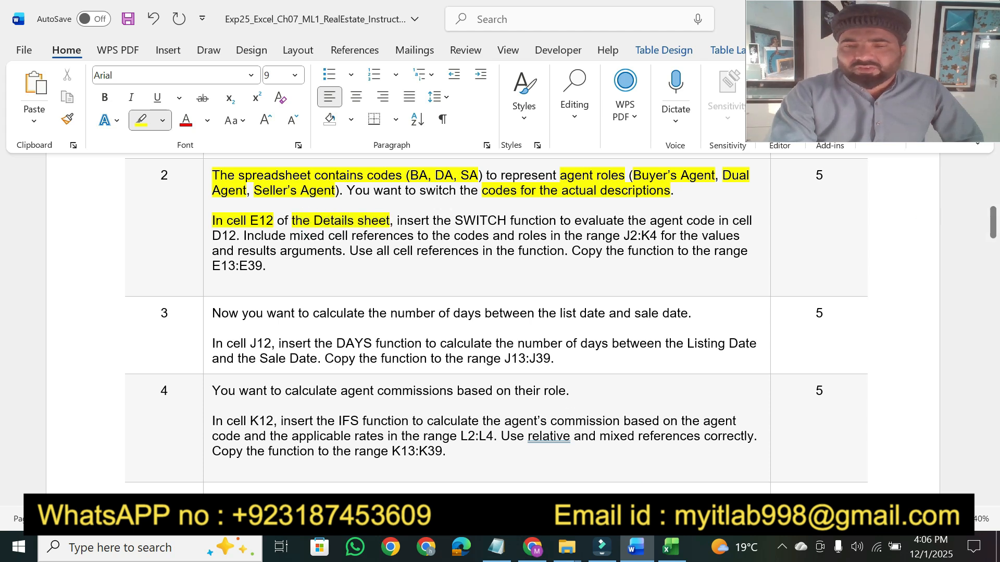
{"action": "left_click", "coordinate": [671, 547]}
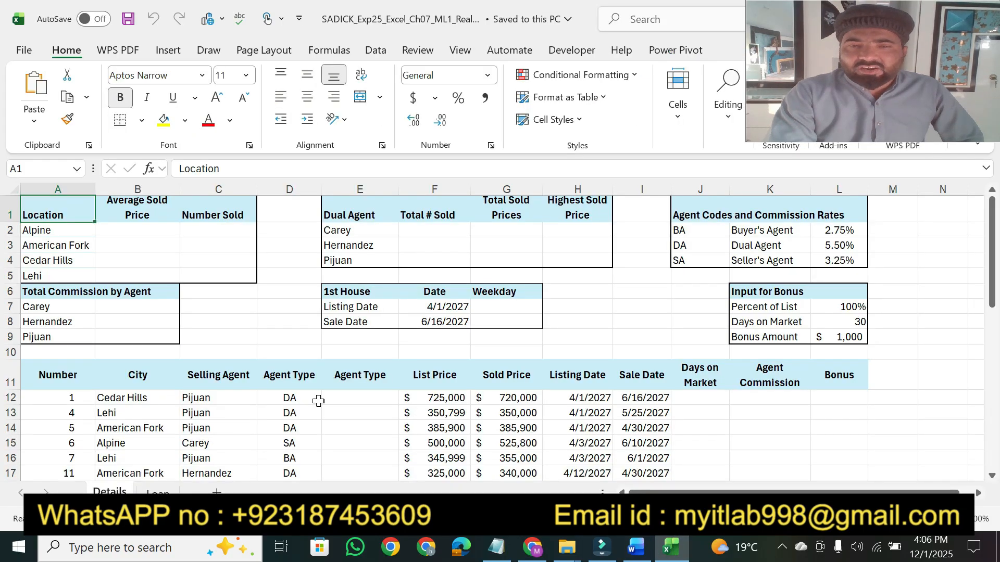
{"action": "left_click", "coordinate": [339, 403]}
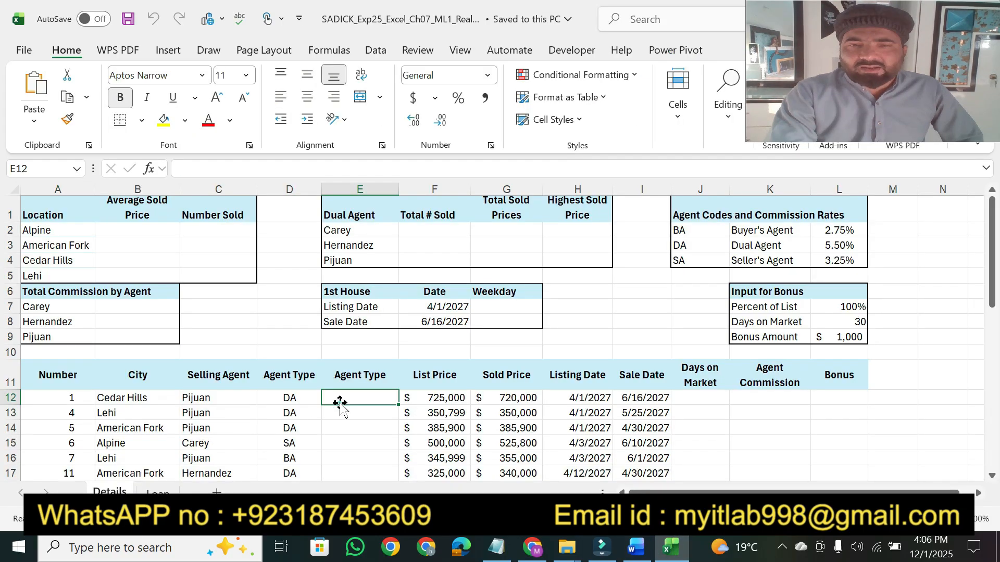
Switch back to Word and highlight "insert the SWITCH function", "to evaluate the agent code" and "D12." in step 2
{"action": "left_click", "coordinate": [636, 548]}
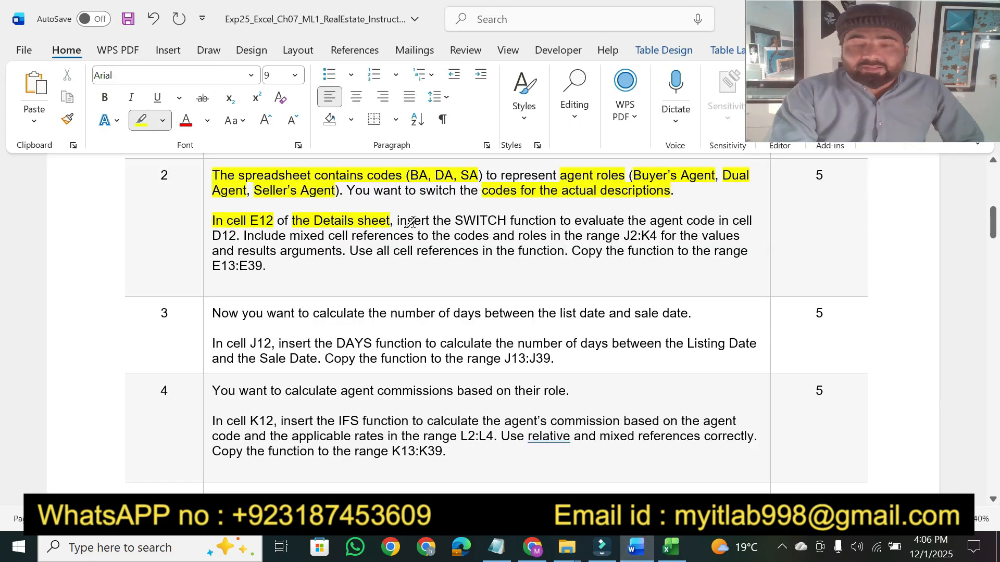
{"action": "mouse_move", "coordinate": [402, 218]}
{"action": "left_mouse_down"}
{"action": "mouse_move", "coordinate": [714, 220]}
{"action": "mouse_move", "coordinate": [700, 220]}
{"action": "left_mouse_up"}
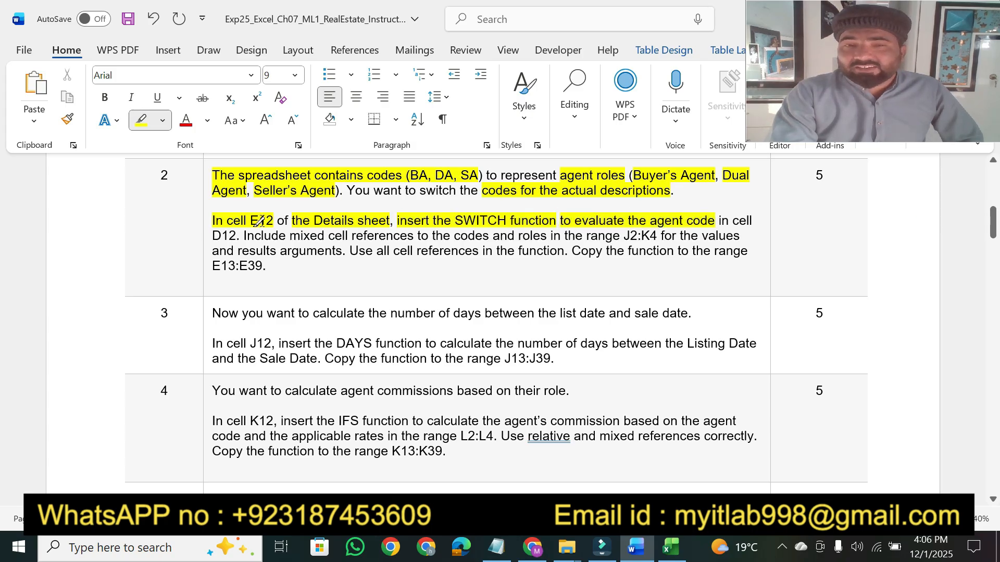
{"action": "left_click_drag", "start_coordinate": [211, 235], "coordinate": [241, 236]}
Switch to Excel and start a SWITCH function in cell E12 with D12 as the expression
{"action": "left_click", "coordinate": [669, 548]}
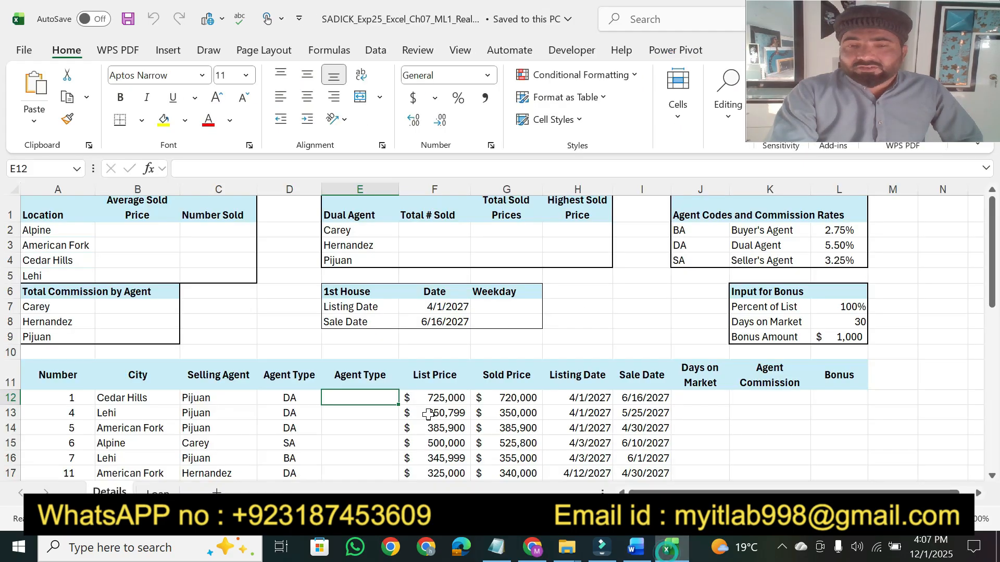
{"action": "type", "text": "="}
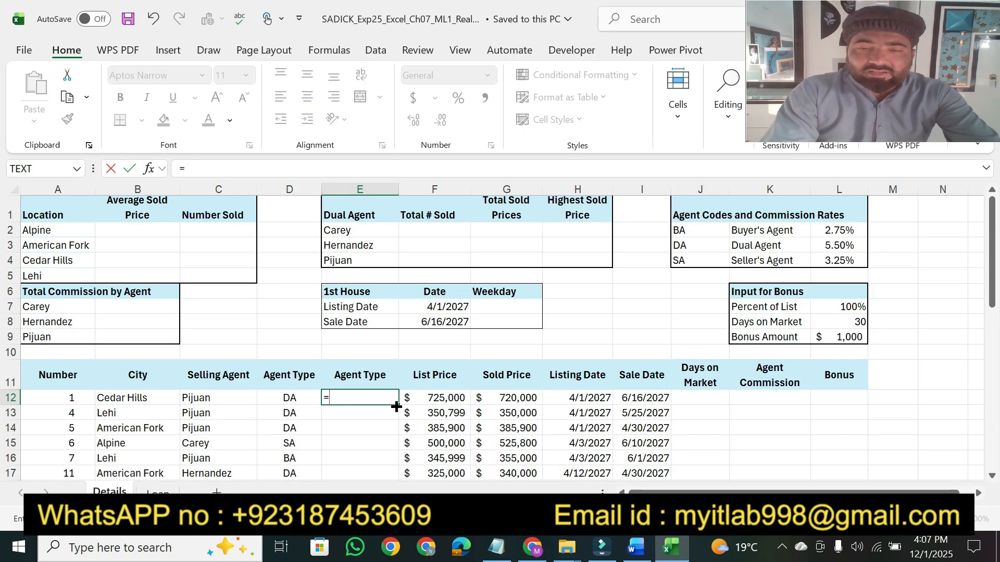
{"action": "type", "text": "swu"}
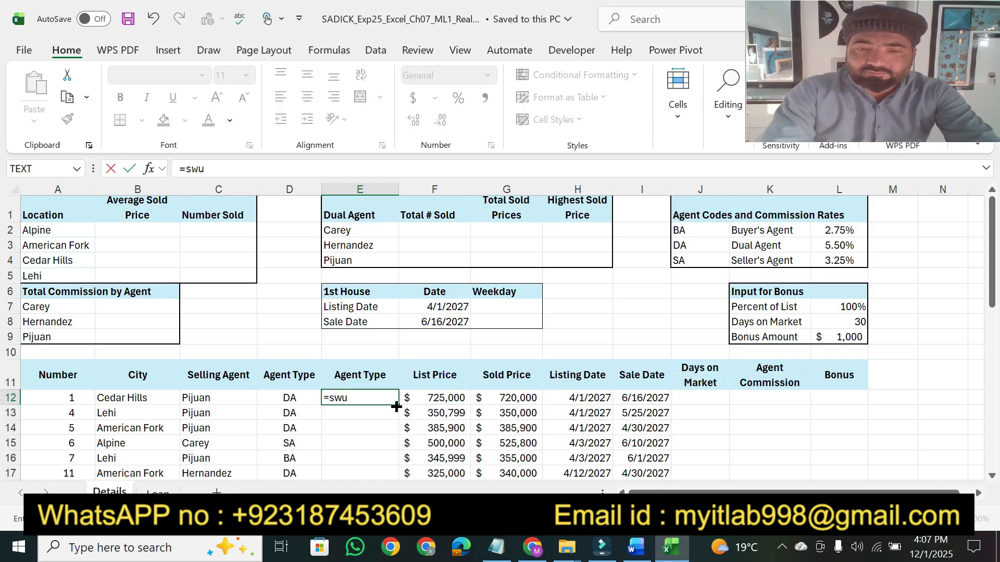
{"action": "key", "text": "BackSpace"}
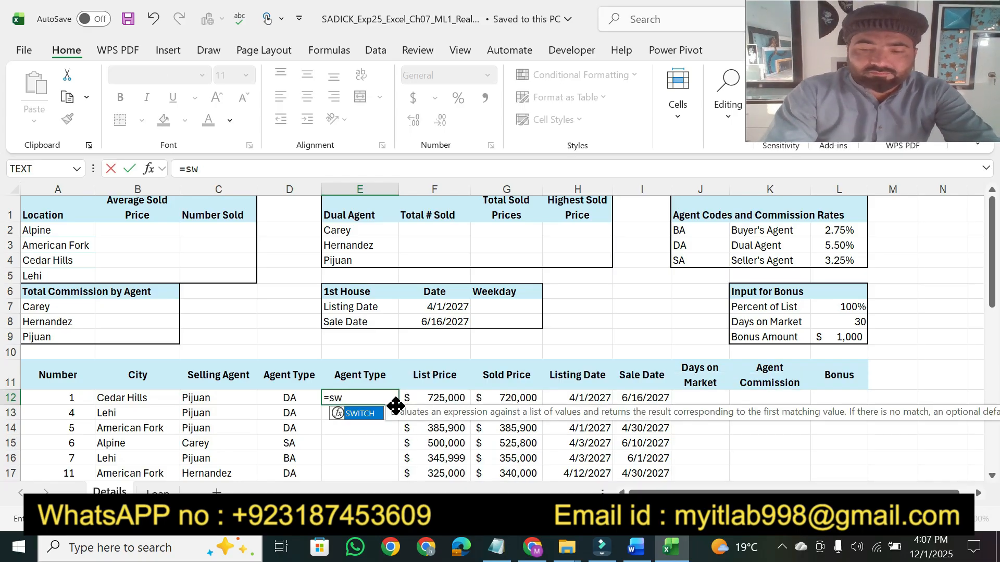
{"action": "key", "text": "Tab"}
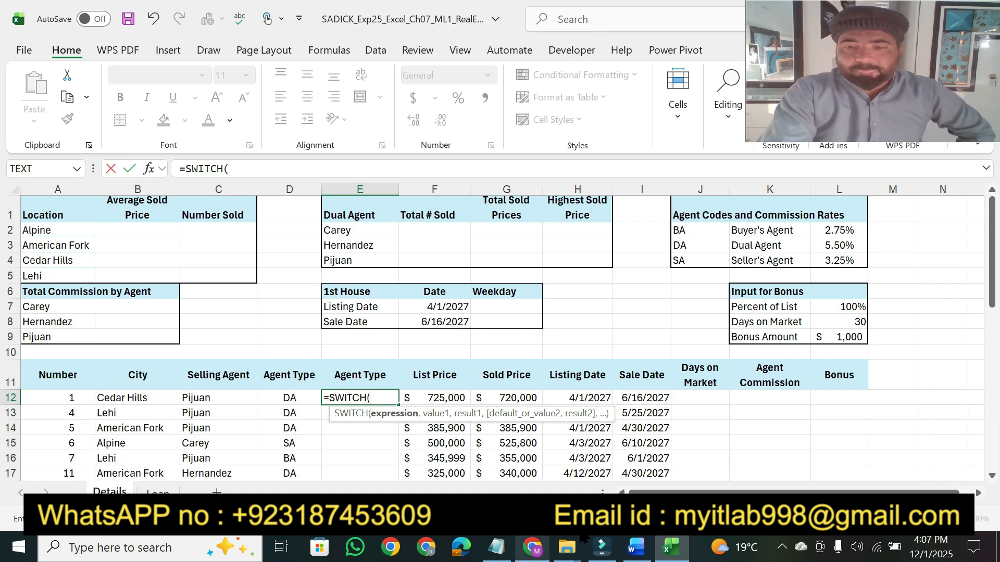
{"action": "left_click", "coordinate": [283, 402]}
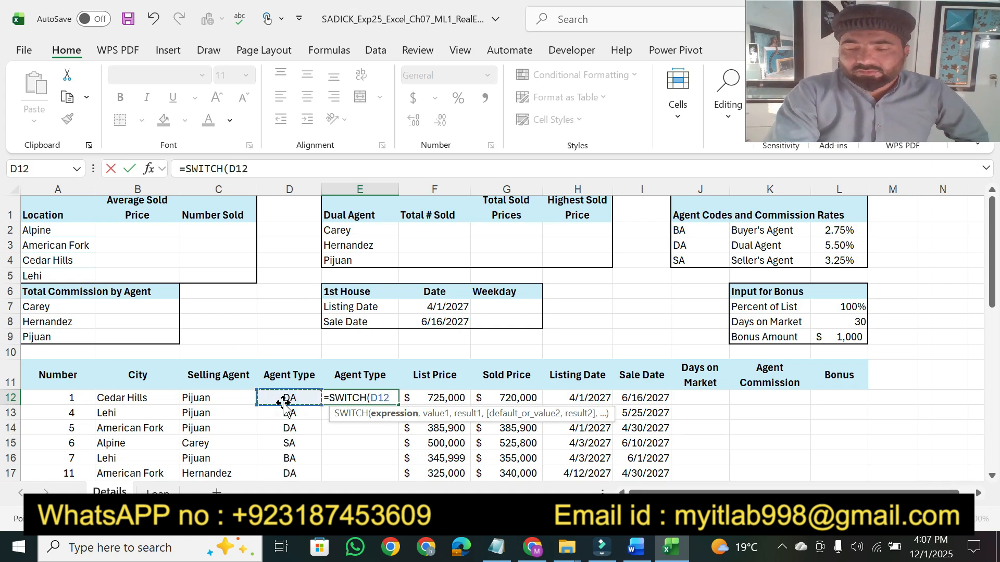
Switch to Word and highlight step 2's phrases on mixed cell references to J2:K4, using all cell references, and the range E13:E39
{"action": "left_click", "coordinate": [637, 547]}
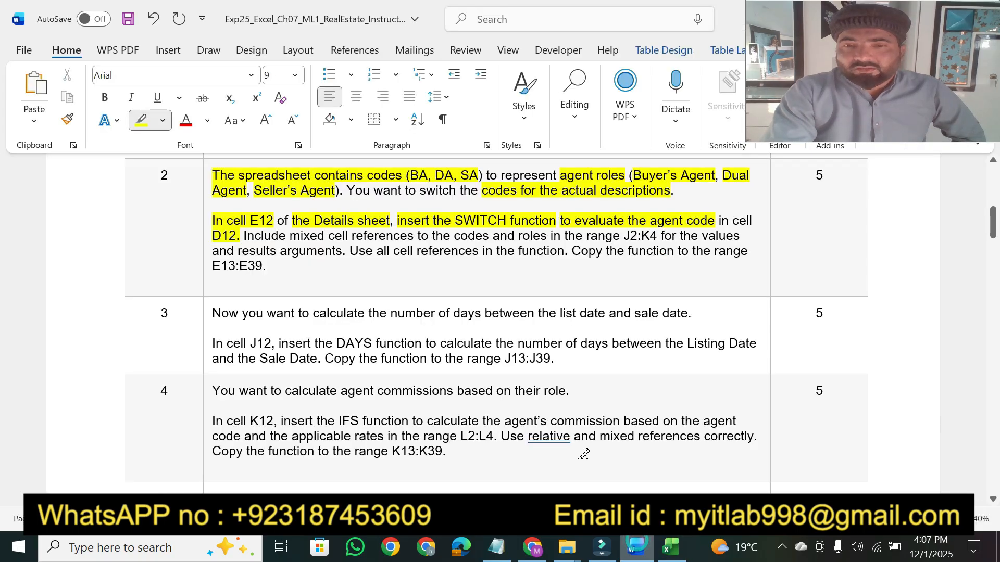
{"action": "left_click_drag", "start_coordinate": [291, 235], "coordinate": [707, 234]}
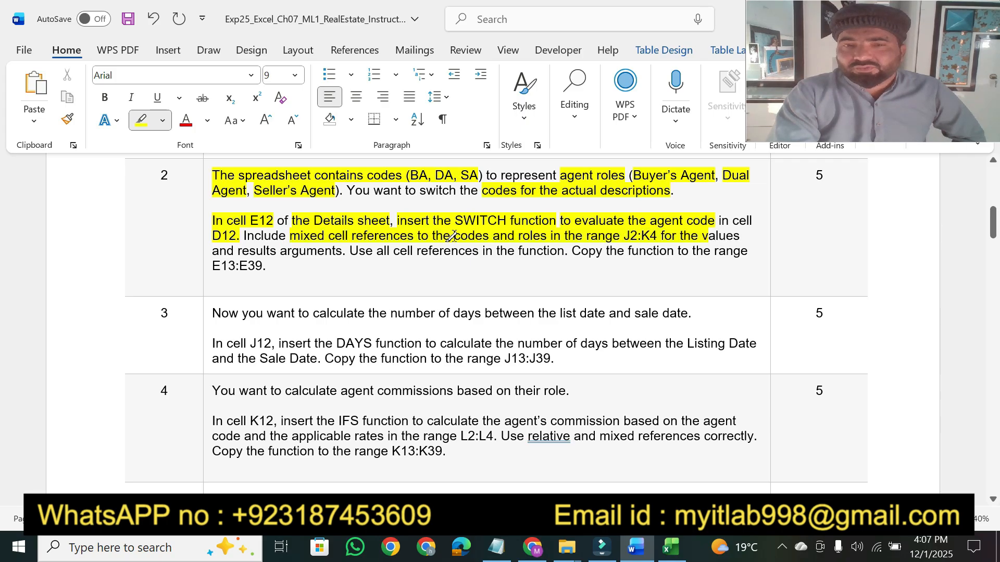
{"action": "left_click_drag", "start_coordinate": [348, 251], "coordinate": [542, 247]}
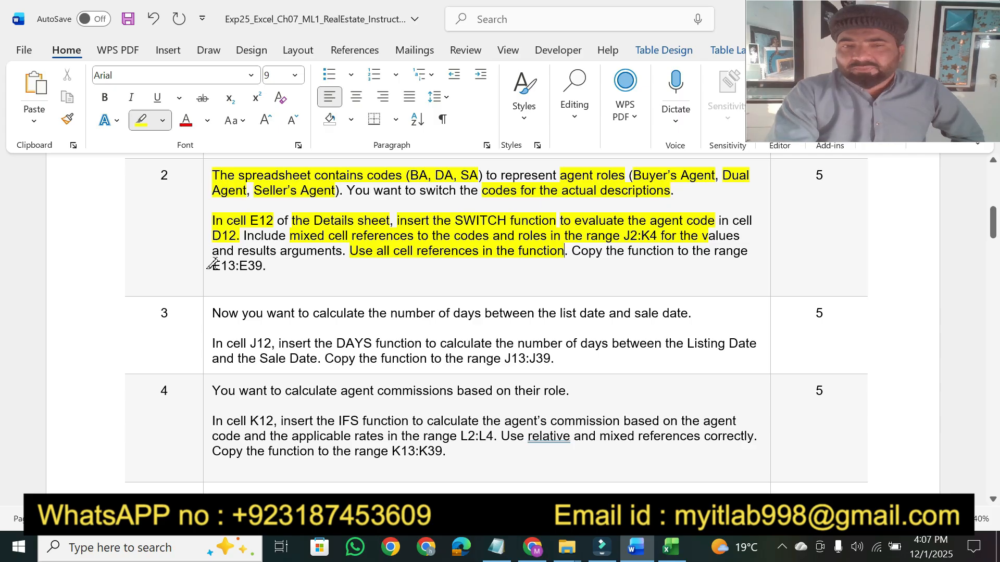
{"action": "left_click_drag", "start_coordinate": [213, 263], "coordinate": [266, 266]}
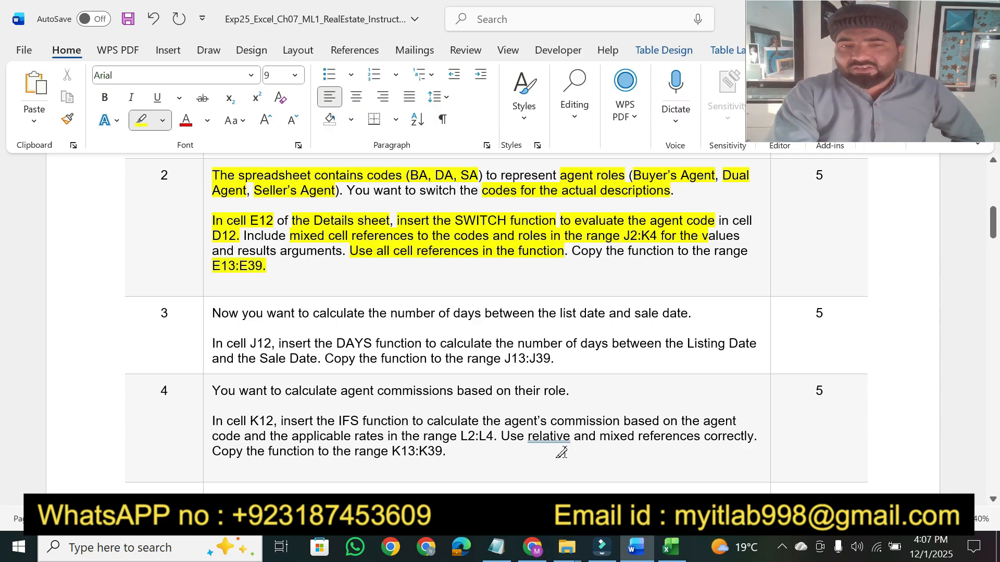
Back in Excel, add J2 and K2 as the first value and result of the SWITCH function, as $J$2 and $K$2
{"action": "left_click", "coordinate": [671, 547]}
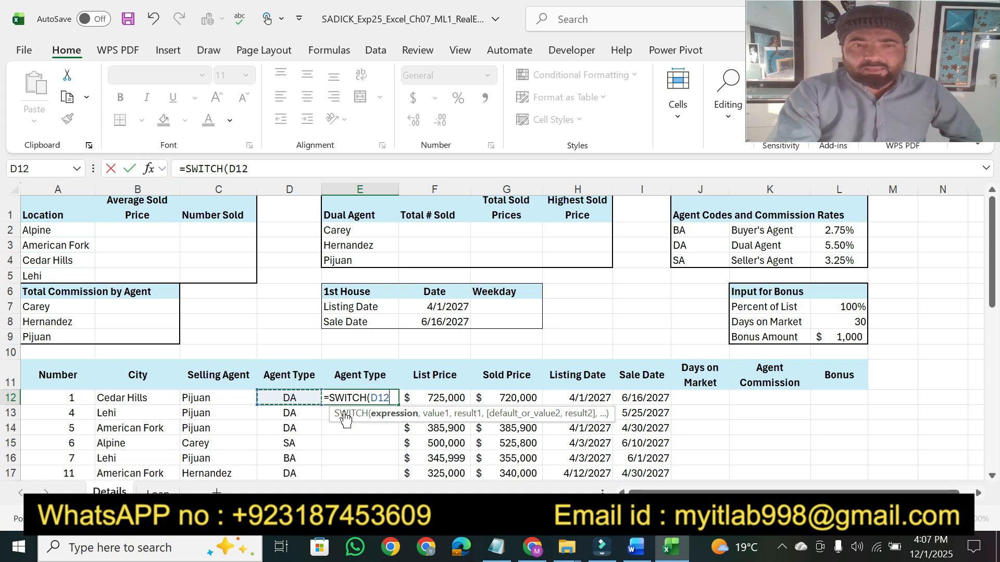
{"action": "type", "text": ","}
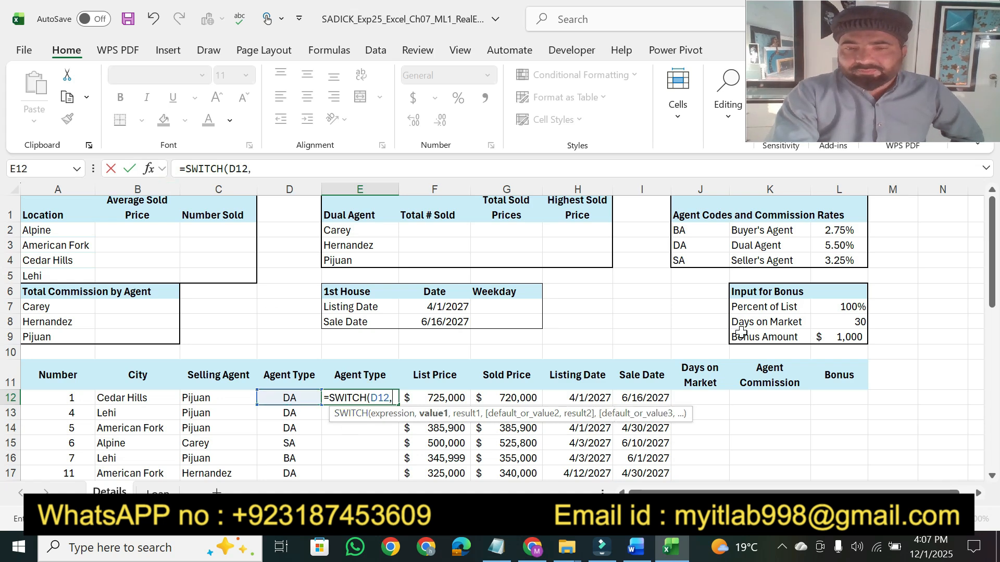
{"action": "left_click", "coordinate": [683, 230]}
{"action": "type", "text": ","}
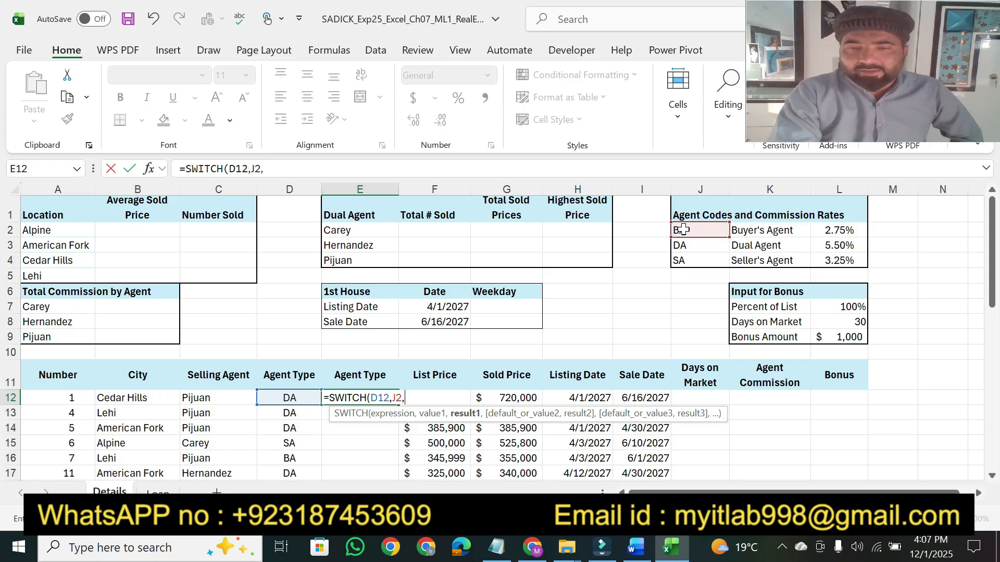
{"action": "left_click", "coordinate": [756, 230]}
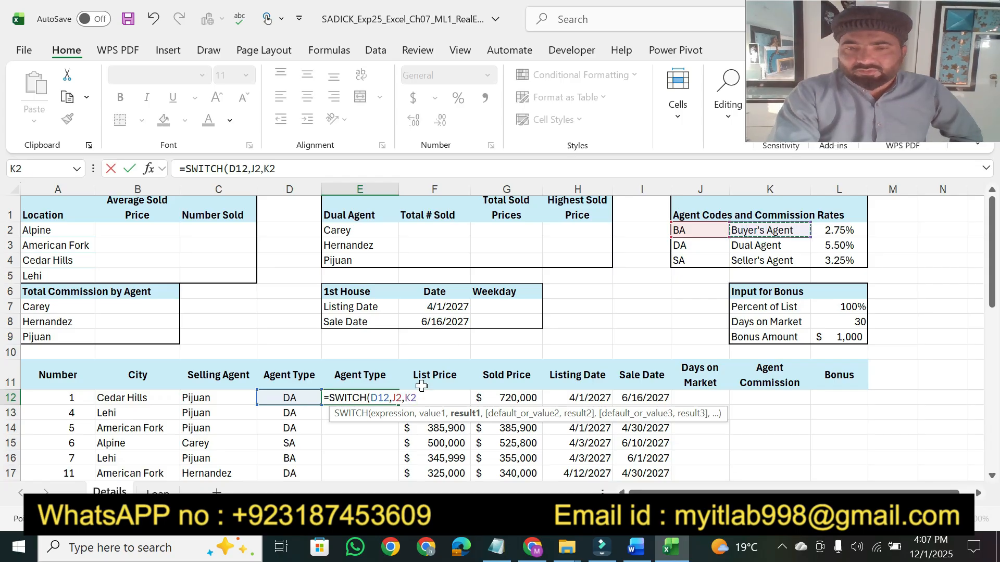
{"action": "left_click_drag", "start_coordinate": [393, 398], "coordinate": [419, 399]}
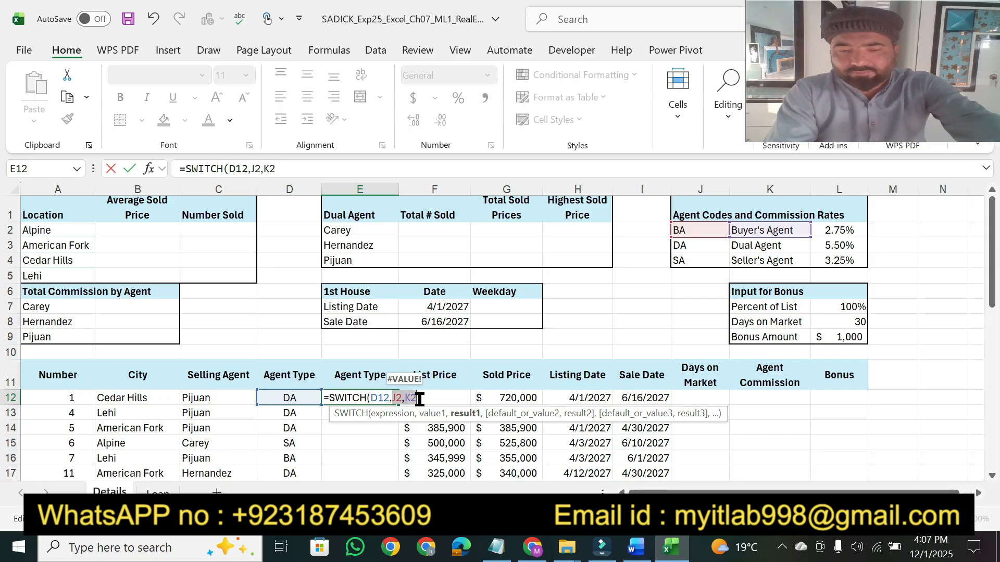
{"action": "key", "text": "F4"}
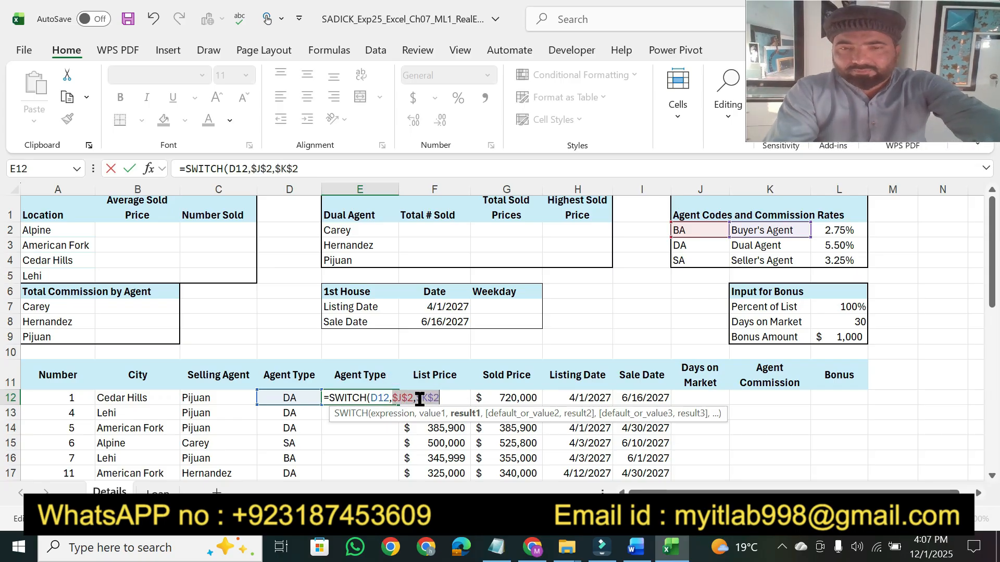
Append K3 to the SWITCH arguments in E12, and change the K2 and K3 references to K$2 and K$3
{"action": "left_click", "coordinate": [310, 170]}
{"action": "type", "text": "."}
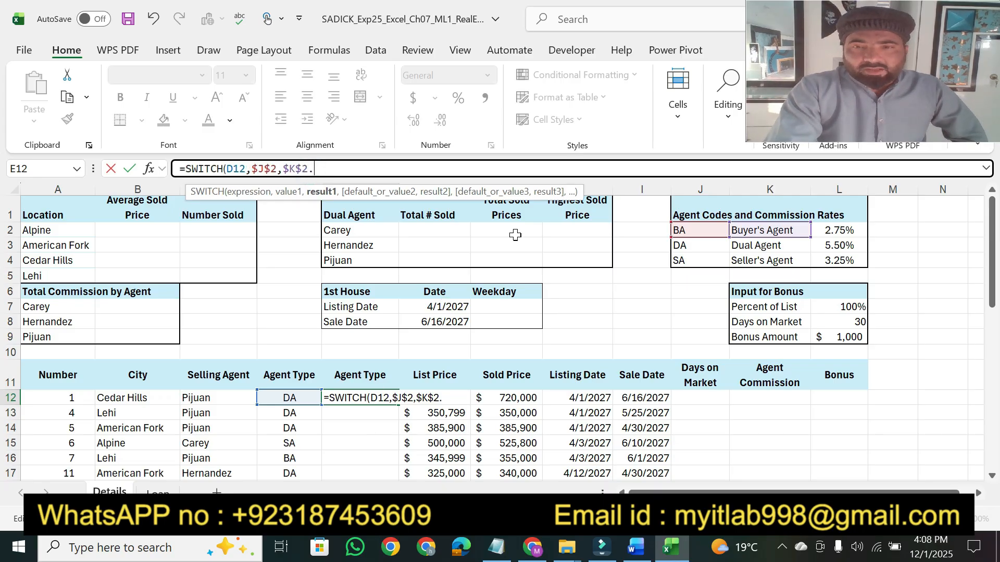
{"action": "left_click", "coordinate": [683, 248]}
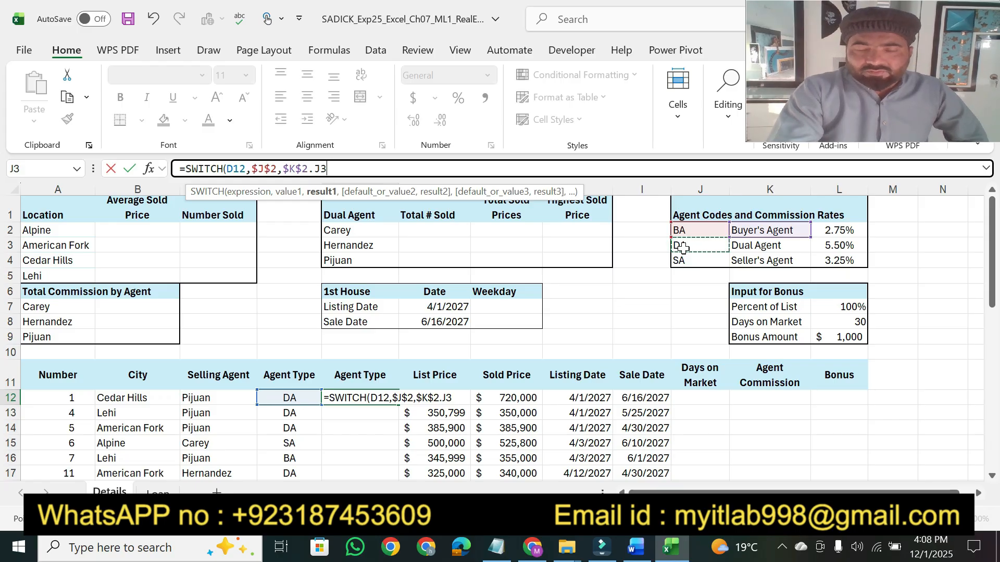
{"action": "key", "text": "BackSpace"}
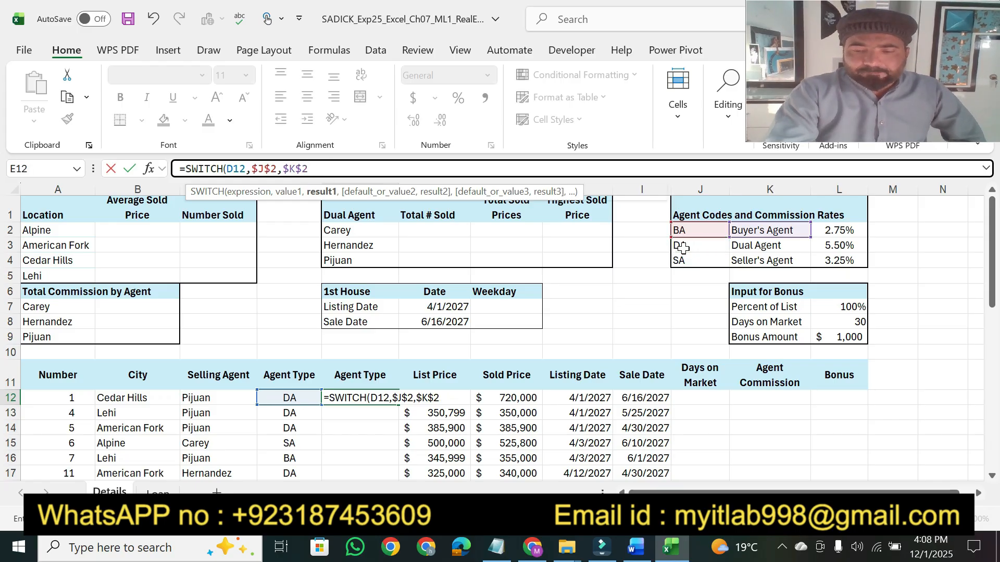
{"action": "type", "text": ","}
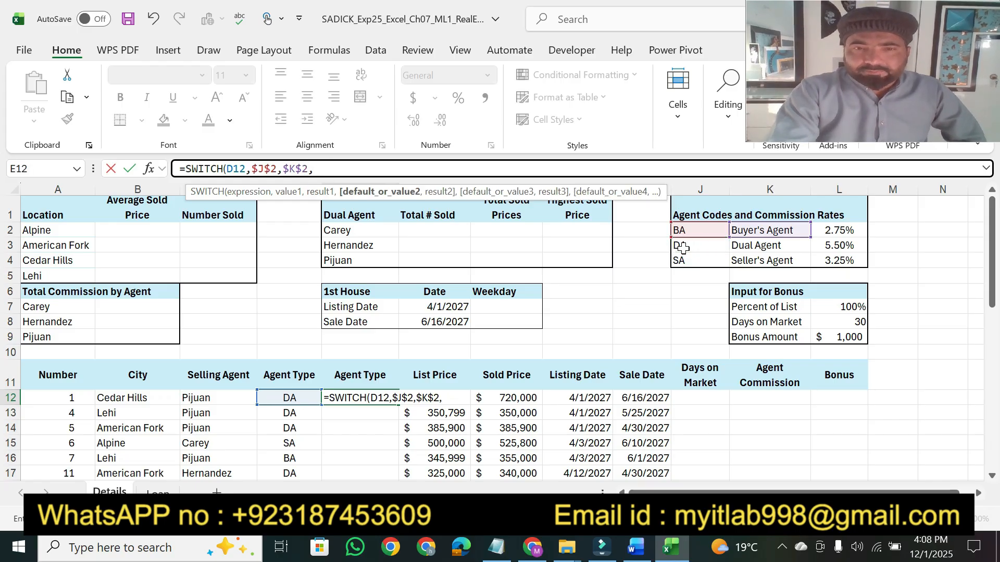
{"action": "left_click", "coordinate": [755, 249]}
{"action": "left_click_drag", "start_coordinate": [333, 171], "coordinate": [286, 170]}
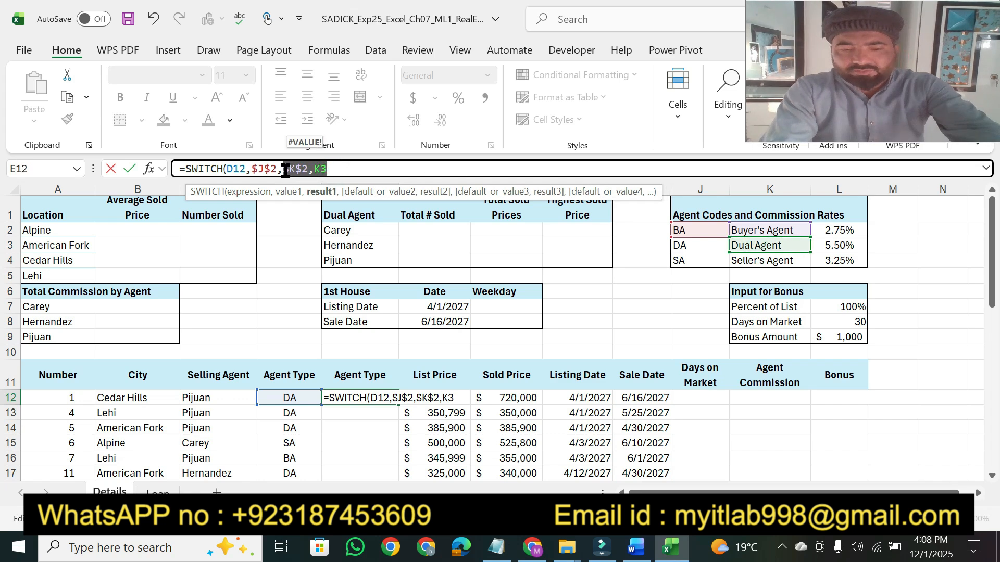
{"action": "key", "text": "F4"}
{"action": "left_click", "coordinate": [356, 170]}
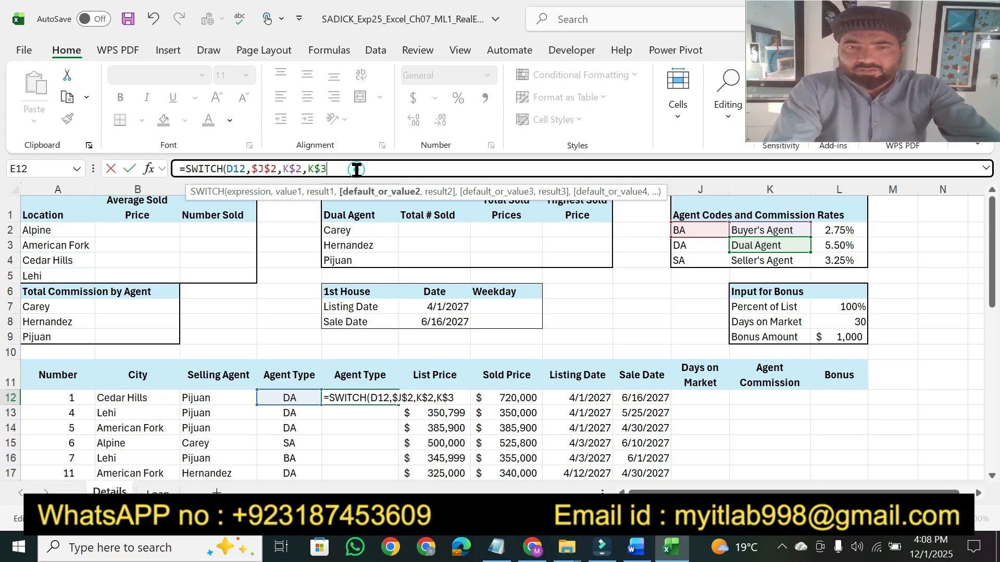
{"action": "type", "text": ","}
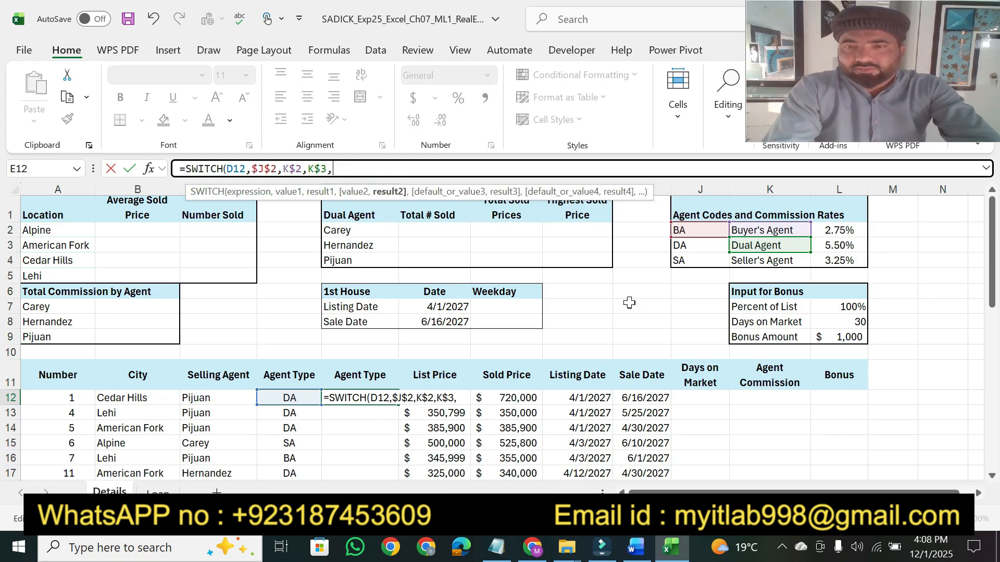
Add the Seller's Agent code and role cells to the SWITCH function as $J$4 and $K$4
{"action": "left_click", "coordinate": [684, 262]}
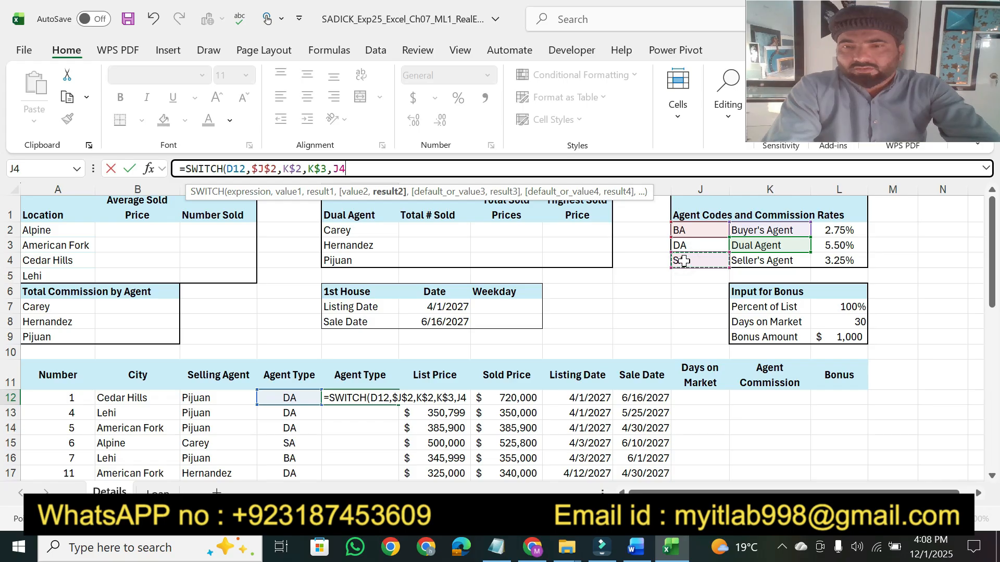
{"action": "type", "text": ","}
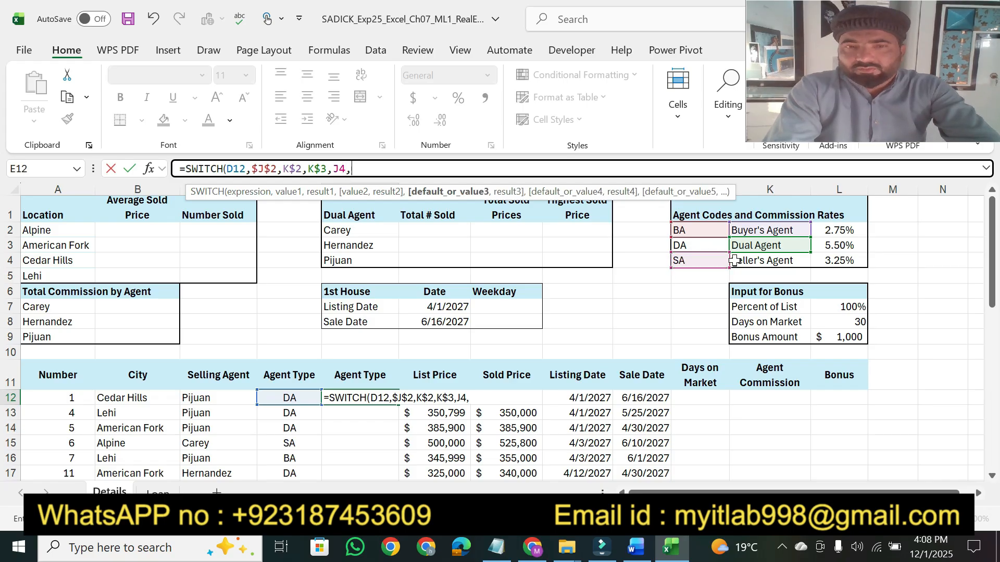
{"action": "left_click", "coordinate": [769, 265]}
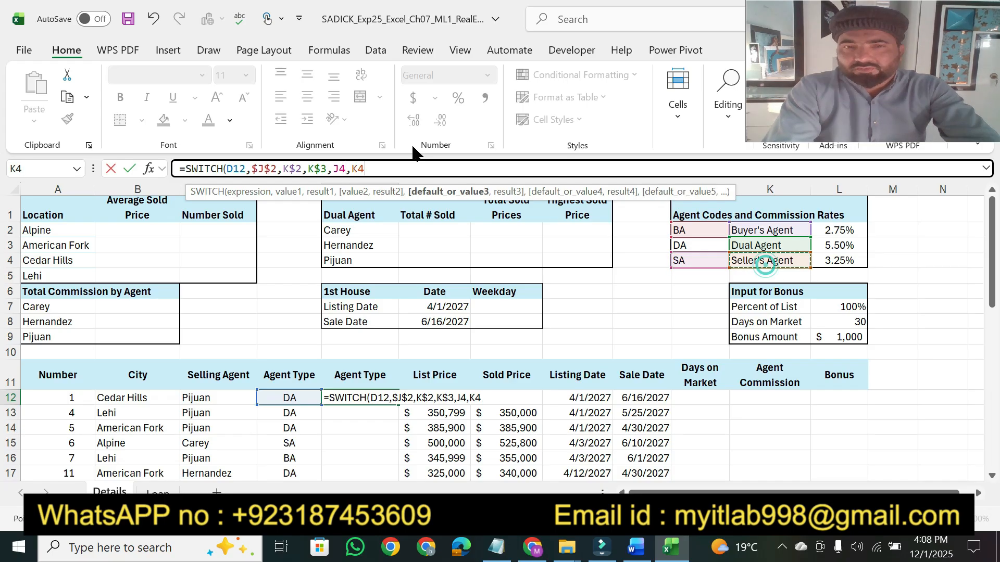
{"action": "left_click_drag", "start_coordinate": [371, 169], "coordinate": [337, 169]}
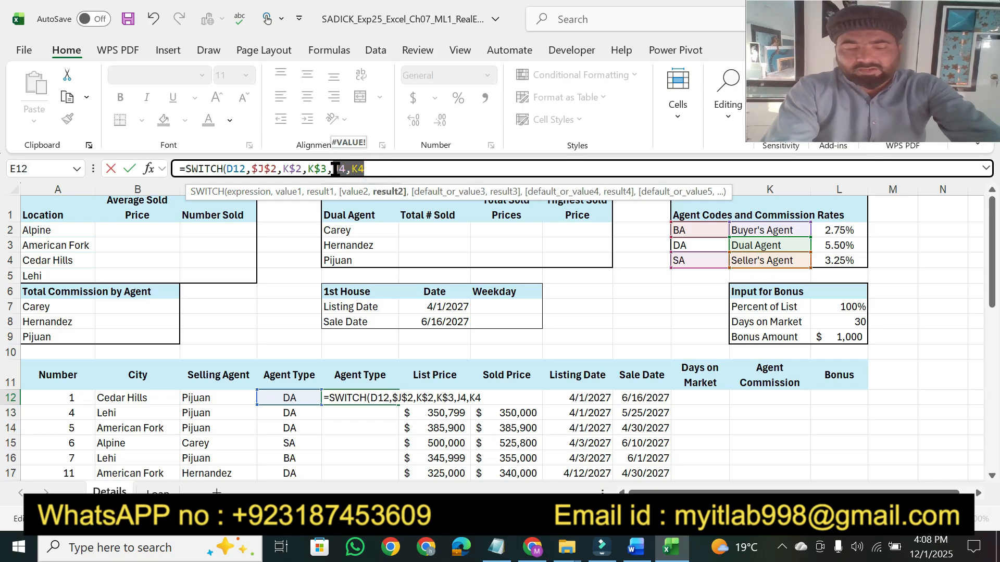
{"action": "key", "text": "F4"}
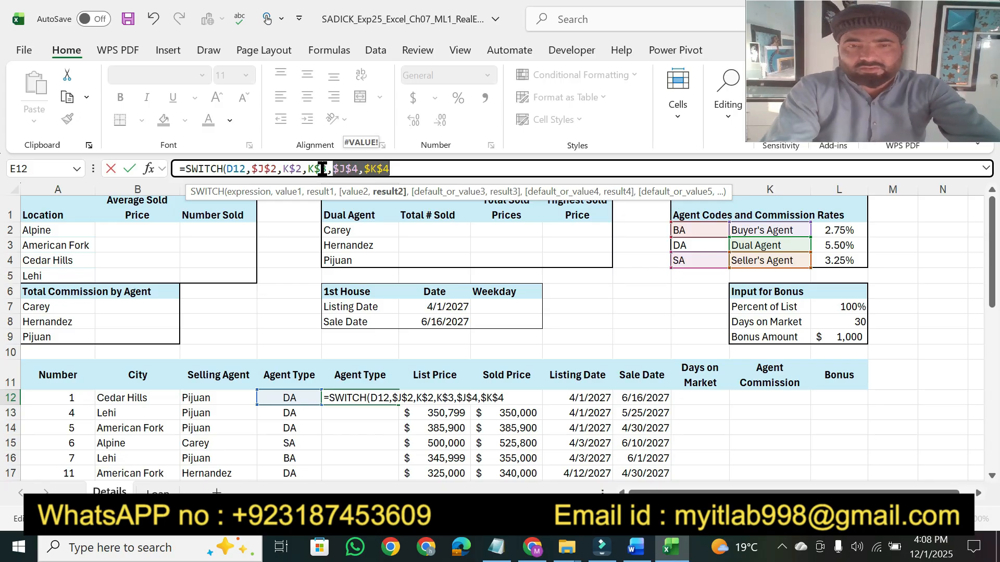
Complete the formula in E12 as =SWITCH(D12, $J$2, $K$2, $J$3, $K$3, $J$4, $K$4), making the remaining references absolute and adding $J$3
{"action": "left_click_drag", "start_coordinate": [327, 169], "coordinate": [283, 169]}
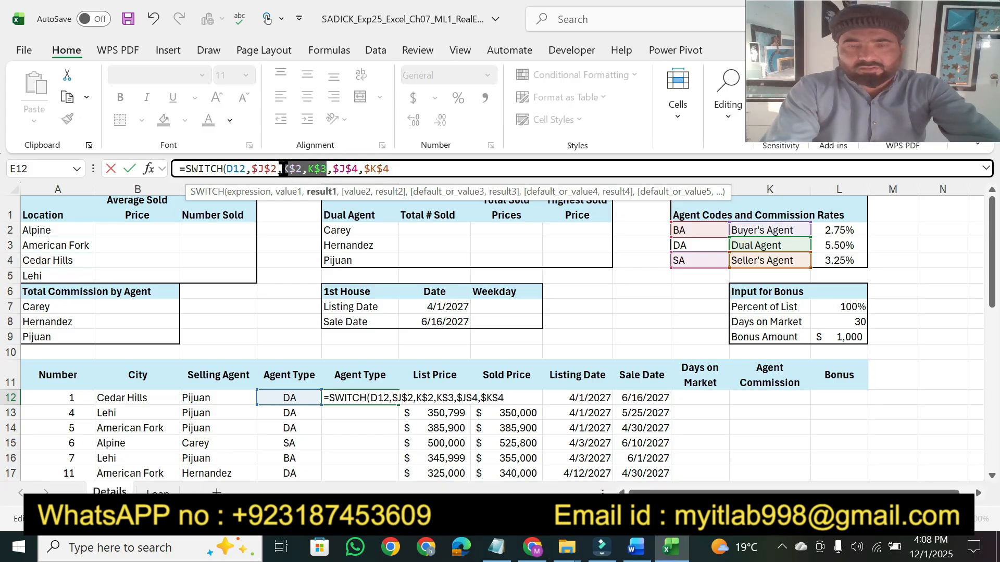
{"action": "key", "text": "F4"}
{"action": "key", "text": "F4"}
{"action": "key", "text": "F4"}
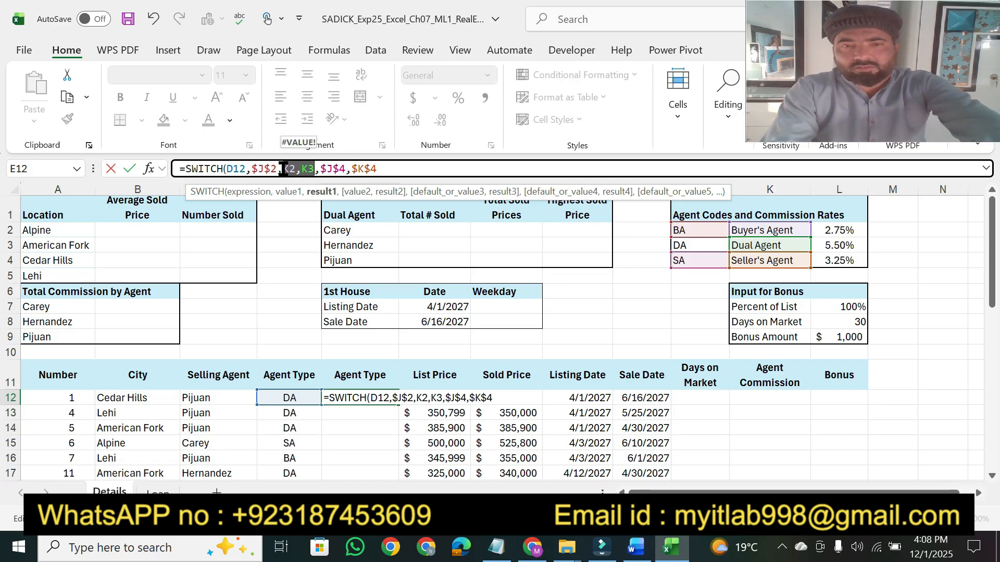
{"action": "left_click", "coordinate": [415, 168]}
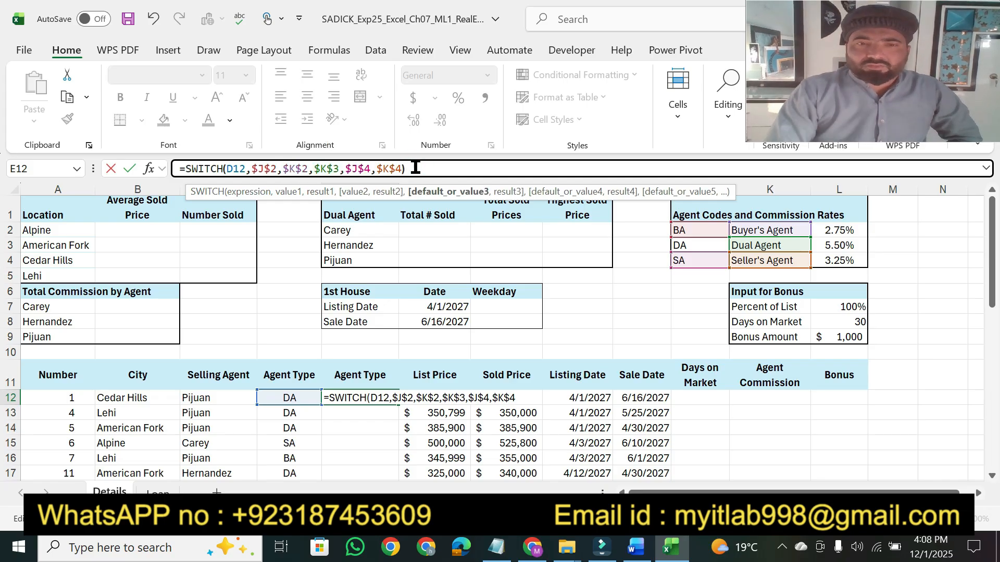
{"action": "type", "text": ")"}
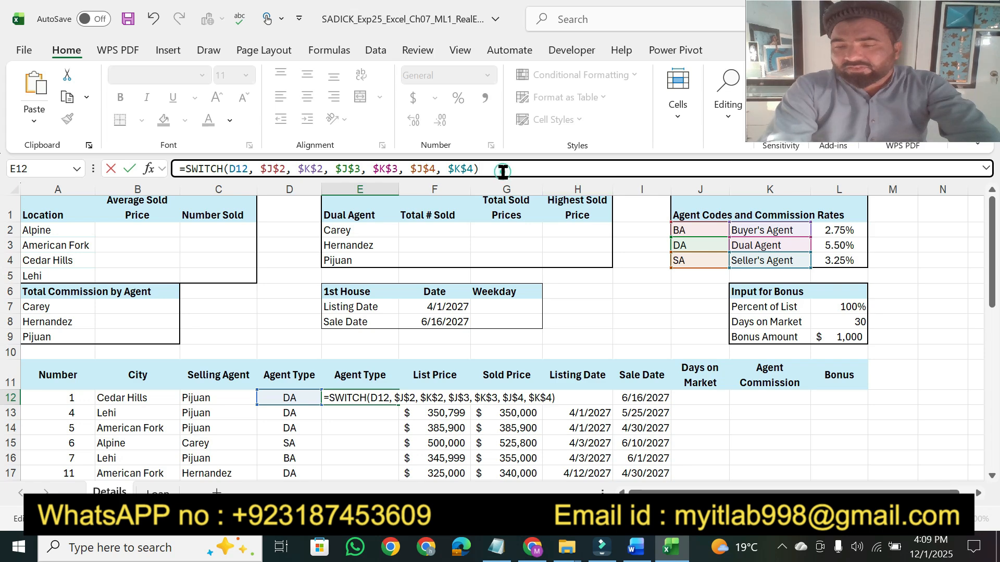
{"action": "key", "text": "Return"}
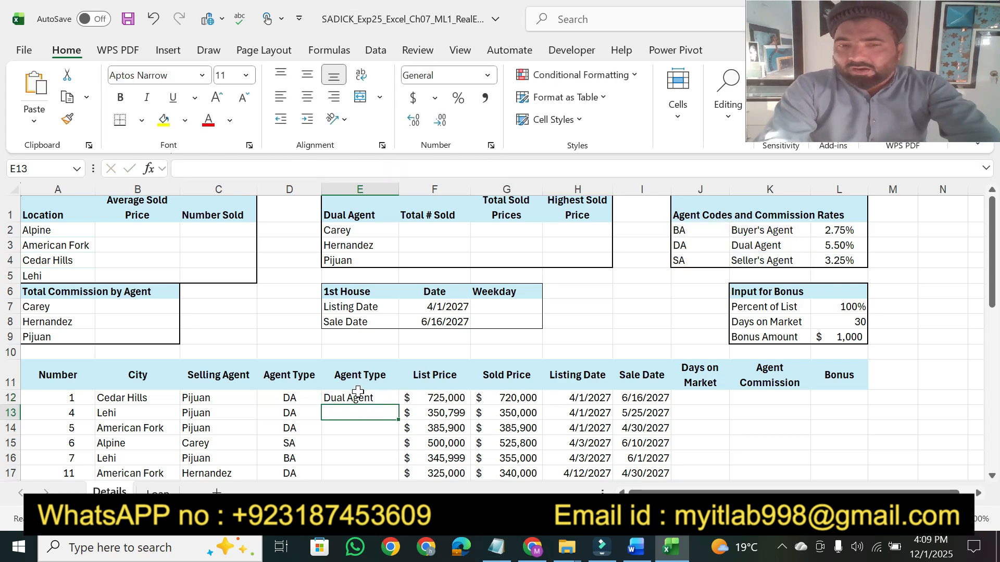
Highlight step 2's "Copy the function to the range" in Word, and in Excel copy the SWITCH function from E12 down to E13:E39
{"action": "left_click", "coordinate": [636, 547]}
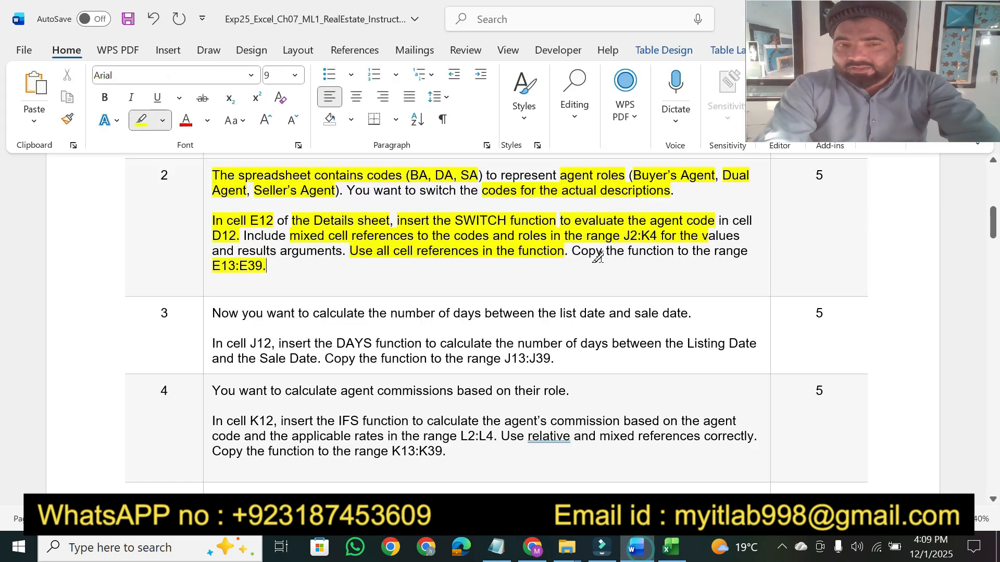
{"action": "mouse_move", "coordinate": [571, 251]}
{"action": "left_mouse_down"}
{"action": "mouse_move", "coordinate": [677, 251]}
{"action": "mouse_move", "coordinate": [708, 237]}
{"action": "mouse_move", "coordinate": [748, 251]}
{"action": "left_mouse_up"}
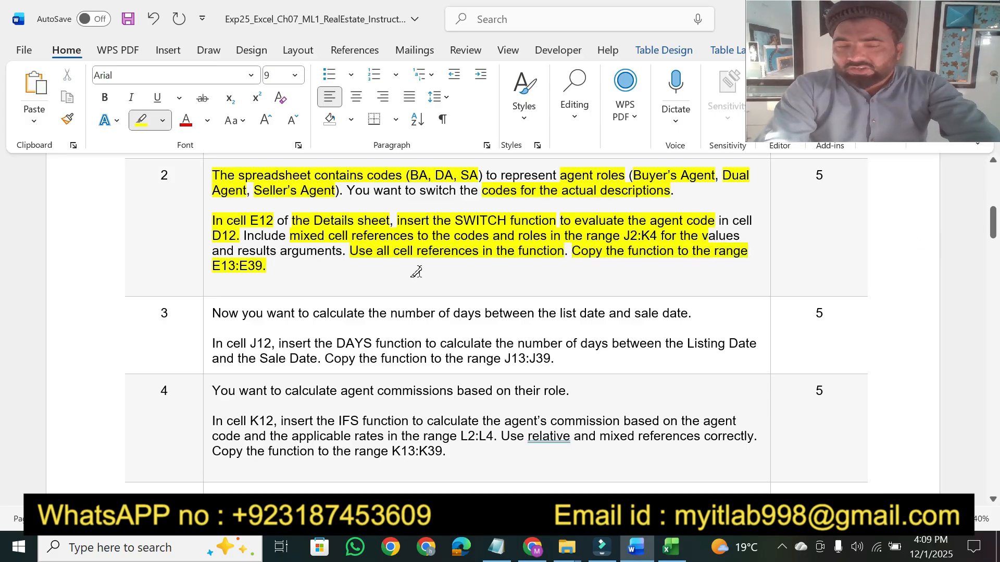
{"action": "left_click", "coordinate": [670, 547]}
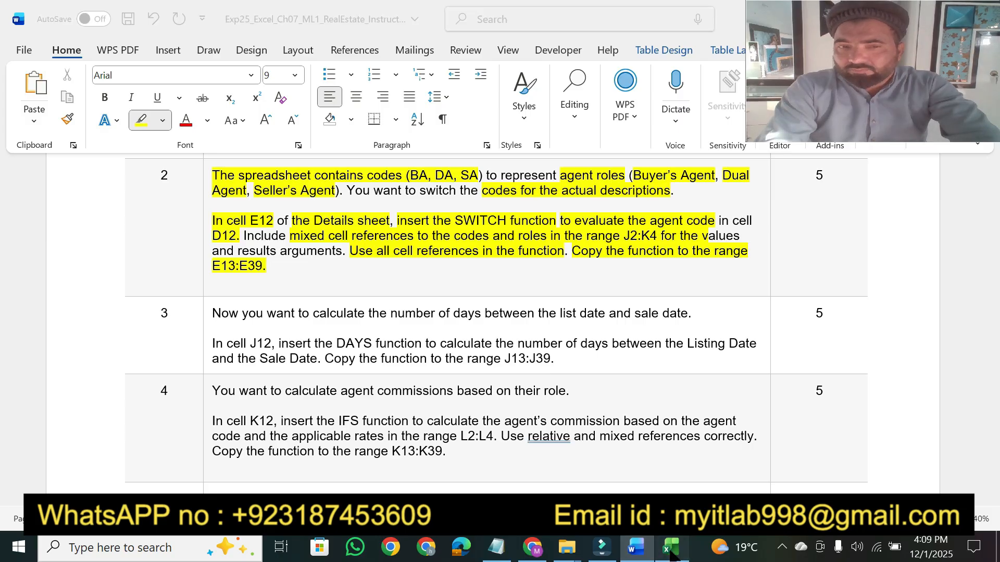
{"action": "left_click", "coordinate": [362, 397]}
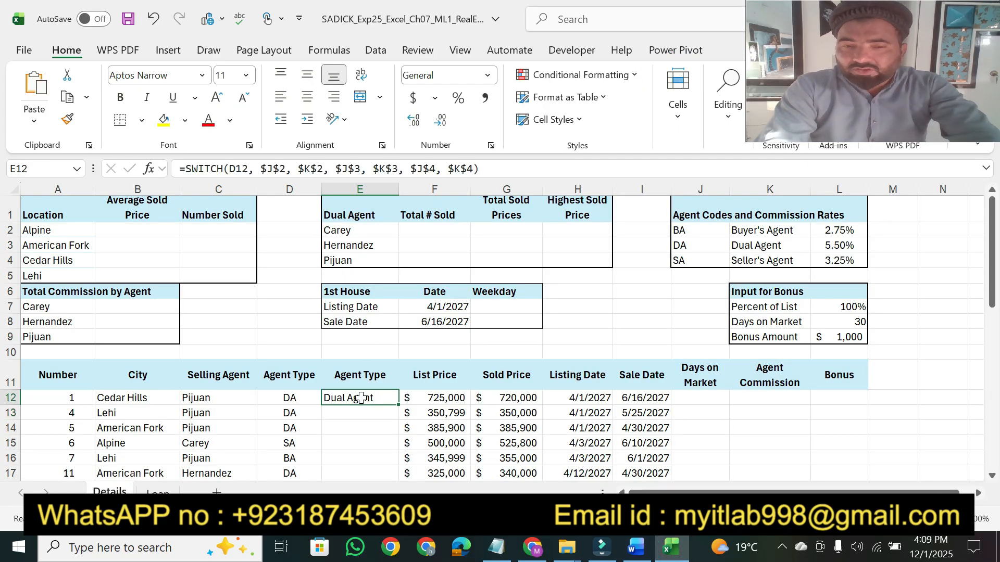
{"action": "double_click", "coordinate": [397, 405]}
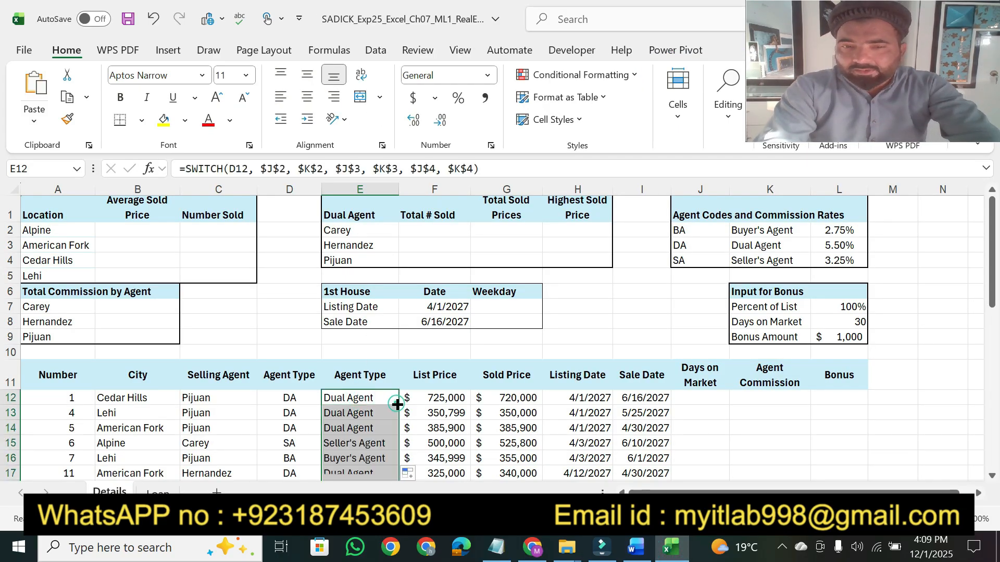
{"action": "left_click_drag", "start_coordinate": [993, 258], "coordinate": [993, 267]}
{"action": "mouse_move", "coordinate": [997, 311]}
{"action": "left_mouse_down"}
{"action": "mouse_move", "coordinate": [997, 440]}
{"action": "mouse_move", "coordinate": [997, 312]}
{"action": "left_mouse_up"}
{"action": "left_click", "coordinate": [875, 396]}
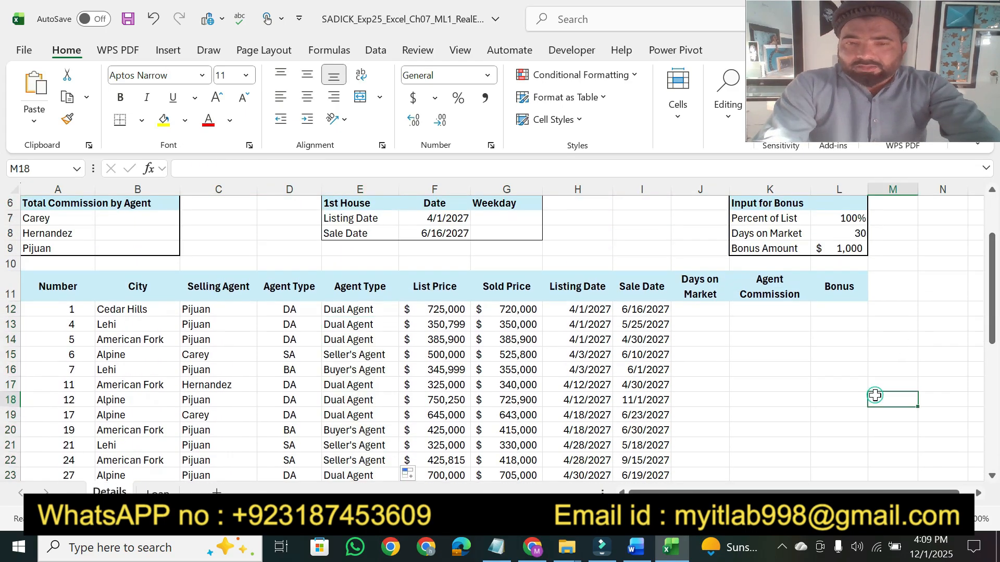
Switch to Word and highlight step 3's sentence on the days between list date and sale date, plus "In cell J12"
{"action": "left_click", "coordinate": [632, 551]}
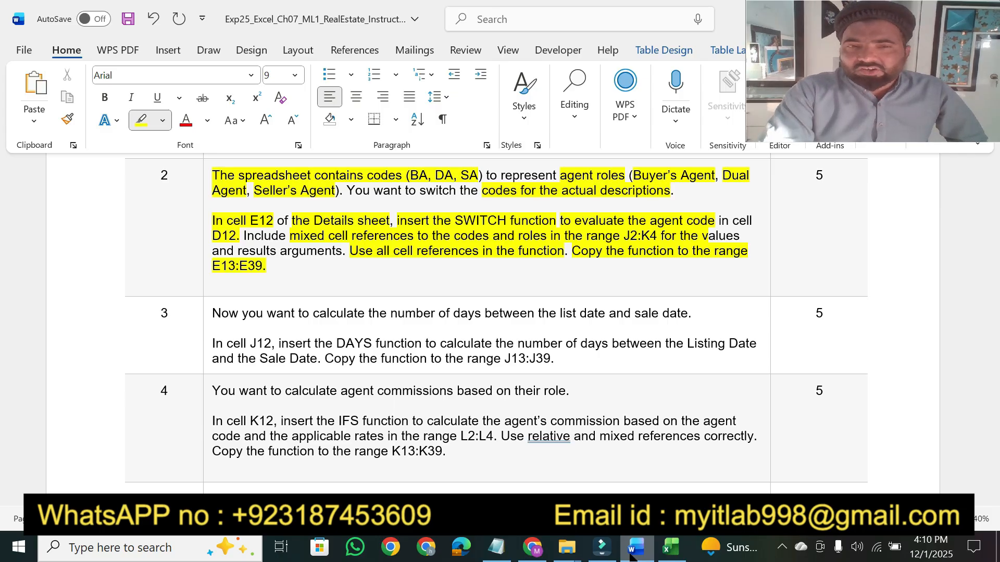
{"action": "left_click", "coordinate": [671, 548]}
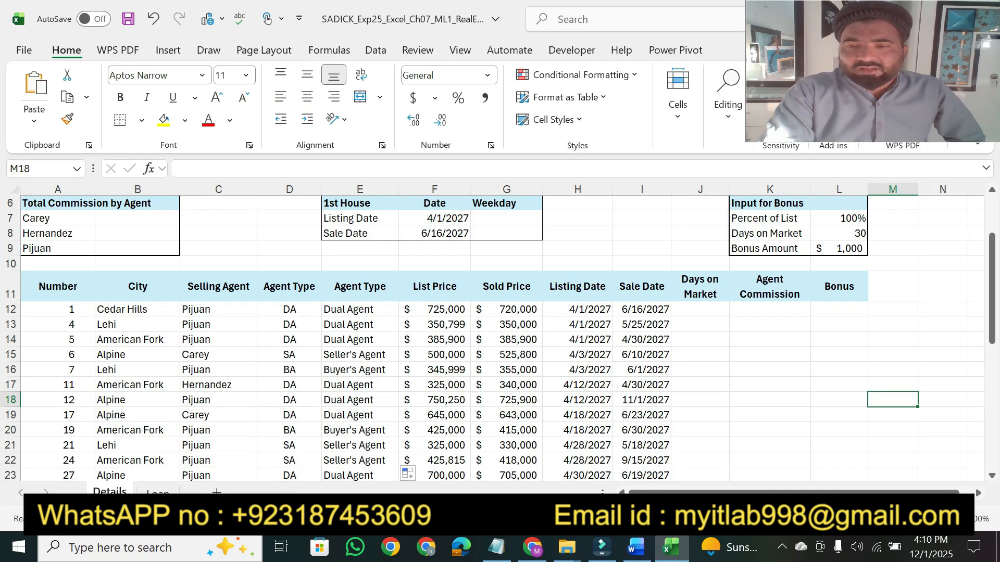
{"action": "left_click", "coordinate": [635, 555]}
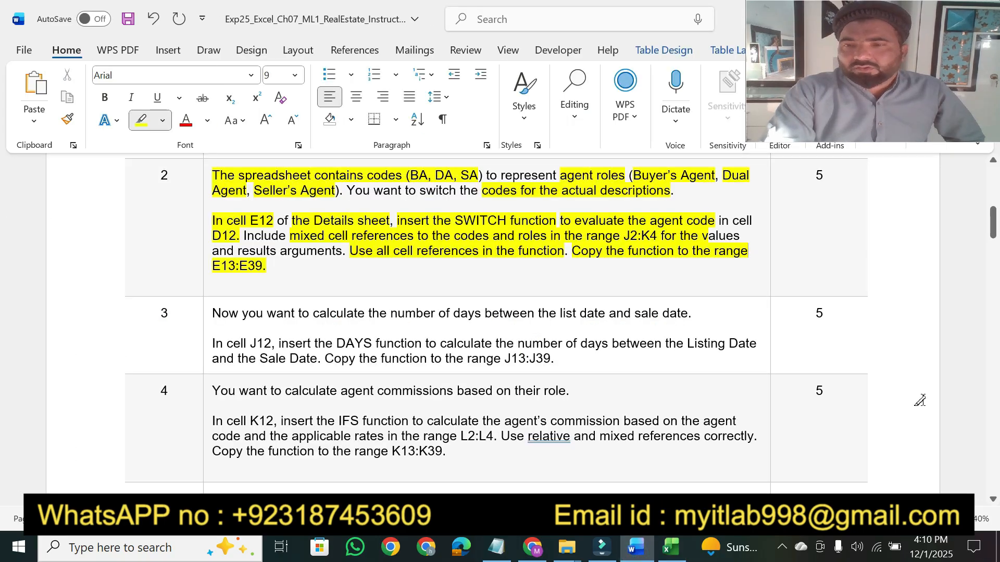
{"action": "left_click", "coordinate": [992, 501]}
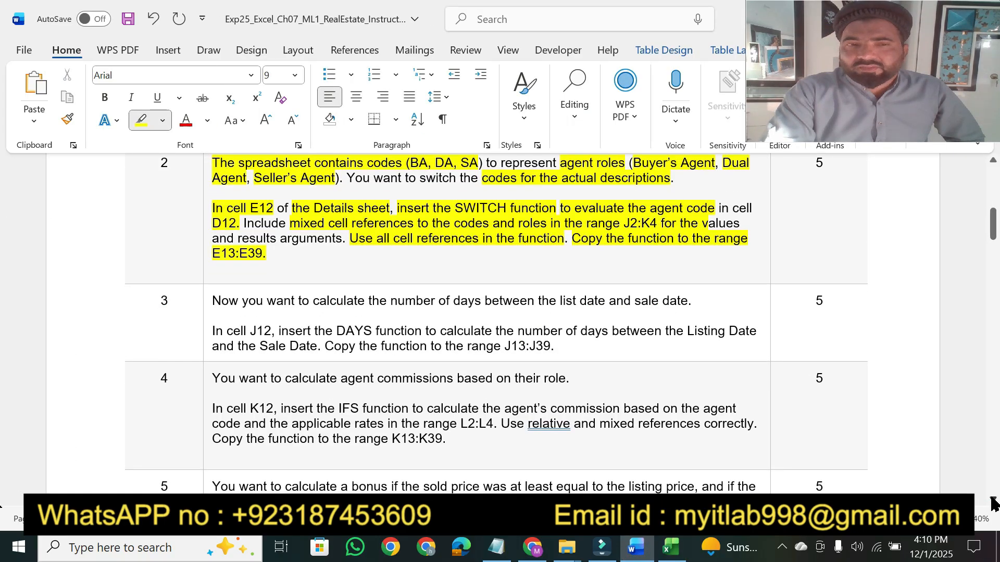
{"action": "left_click", "coordinate": [992, 498]}
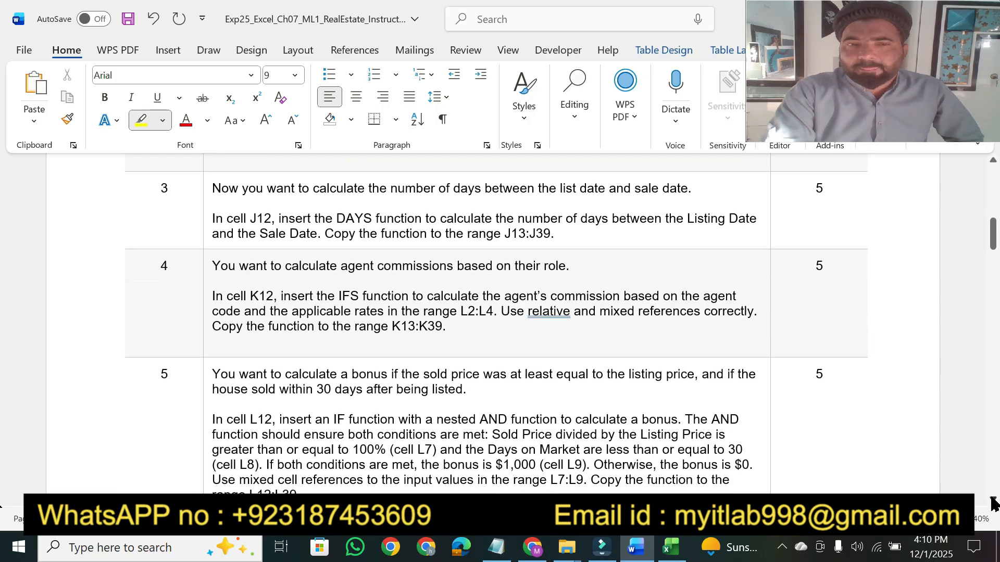
{"action": "left_click", "coordinate": [992, 498]}
{"action": "left_click_drag", "start_coordinate": [213, 176], "coordinate": [693, 178]}
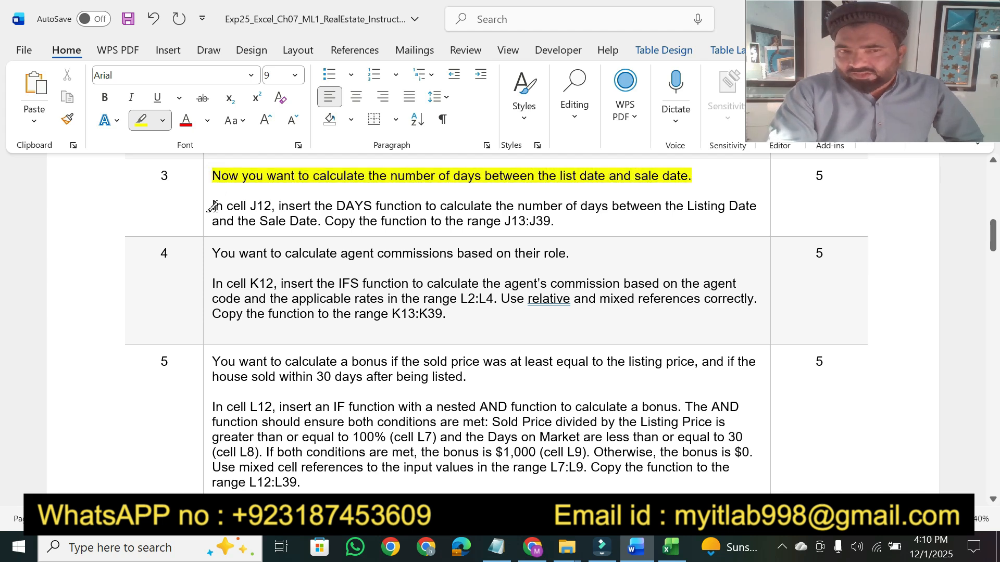
{"action": "left_click_drag", "start_coordinate": [211, 205], "coordinate": [264, 206]}
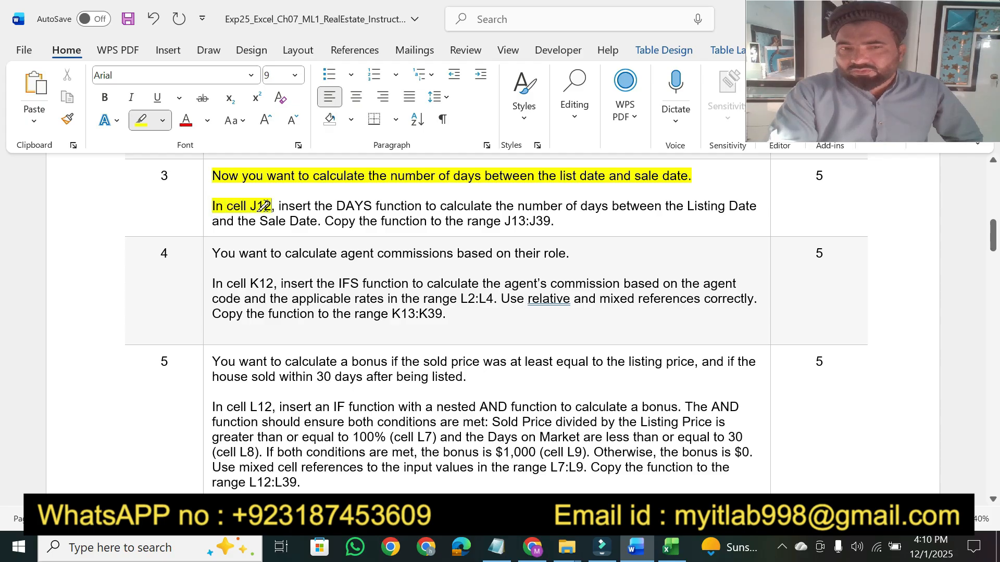
Select cell J12 in Excel, and in Word highlight step 3's phrases on inserting the DAYS function, Listing Date and Sale Date
{"action": "left_click", "coordinate": [670, 547]}
{"action": "left_click", "coordinate": [698, 310]}
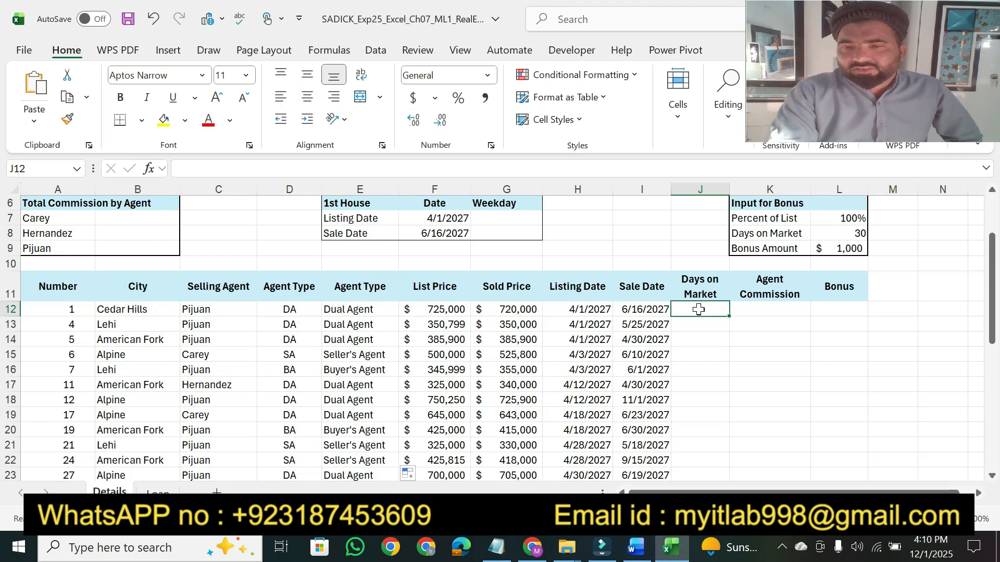
{"action": "left_click", "coordinate": [636, 547]}
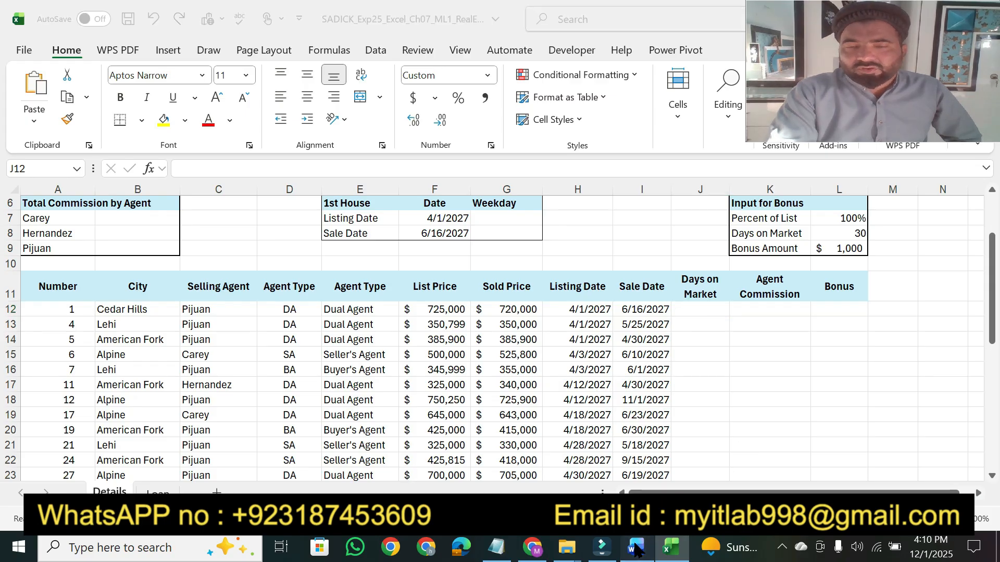
{"action": "mouse_move", "coordinate": [279, 206]}
{"action": "left_mouse_down"}
{"action": "mouse_move", "coordinate": [345, 197]}
{"action": "mouse_move", "coordinate": [756, 205]}
{"action": "left_mouse_up"}
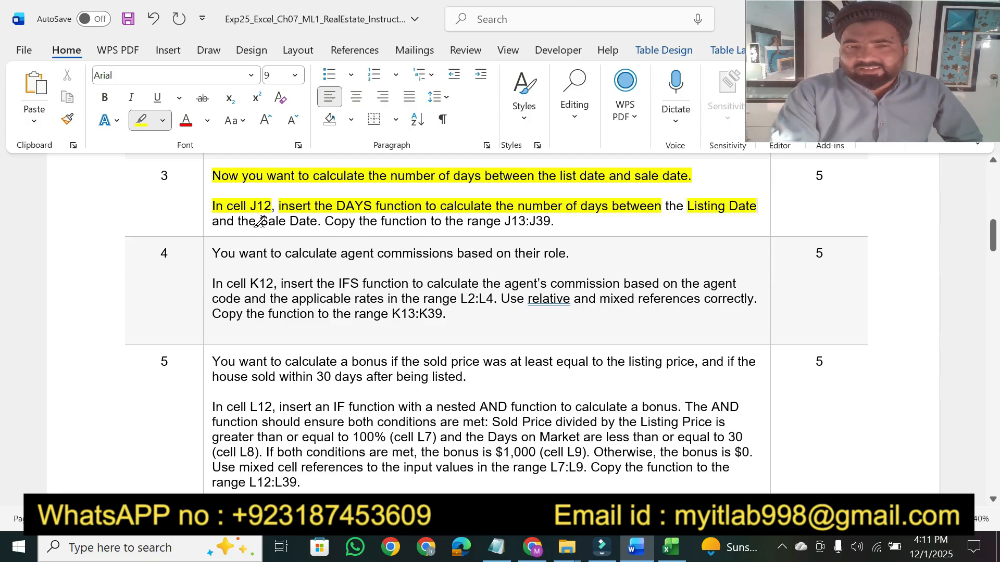
{"action": "left_click_drag", "start_coordinate": [260, 220], "coordinate": [317, 221]}
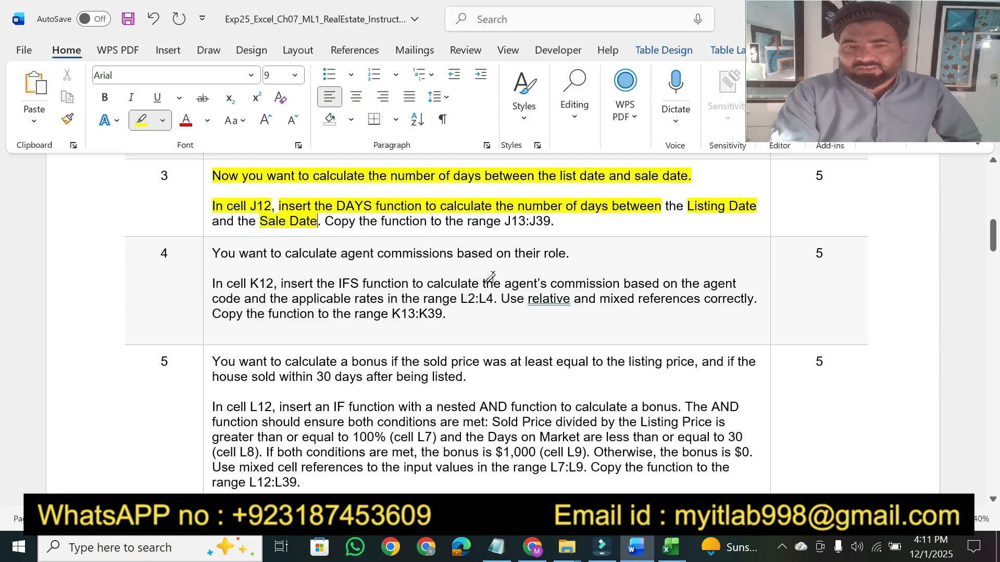
In Excel, enter =DAYS(H12,I12) in cell J12, using the first house's Listing Date and Sale Date cells
{"action": "left_click", "coordinate": [671, 547]}
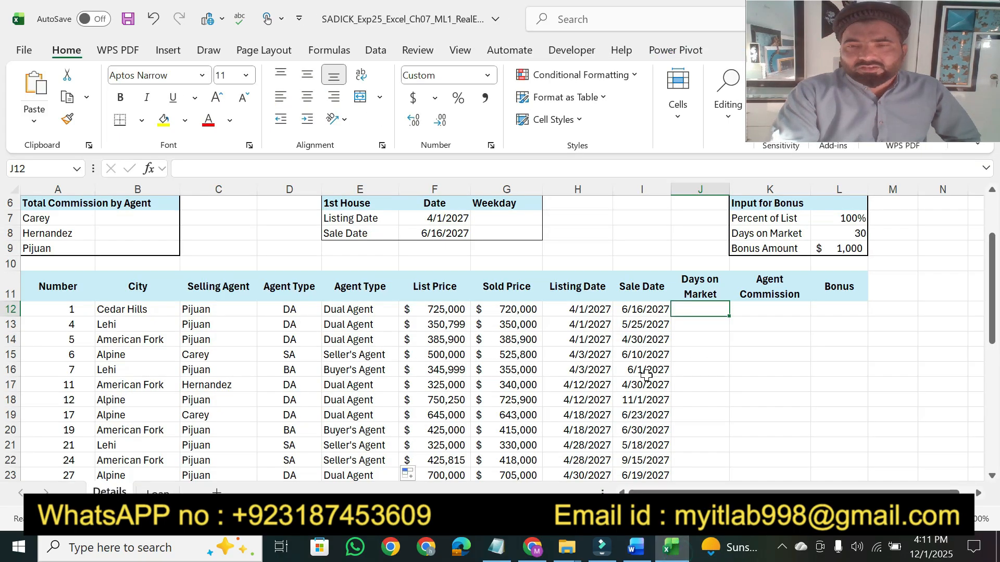
{"action": "type", "text": "="}
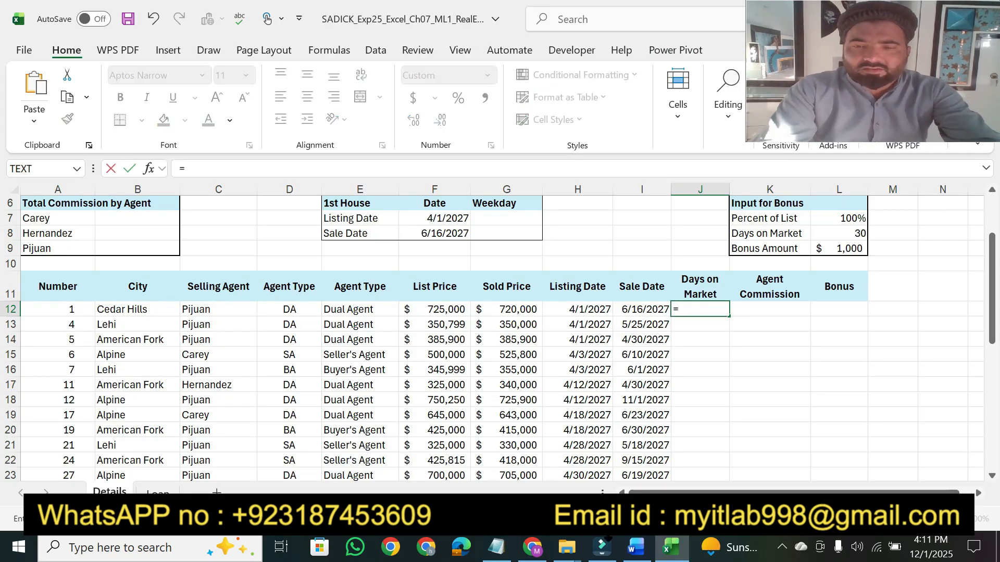
{"action": "left_click", "coordinate": [637, 549]}
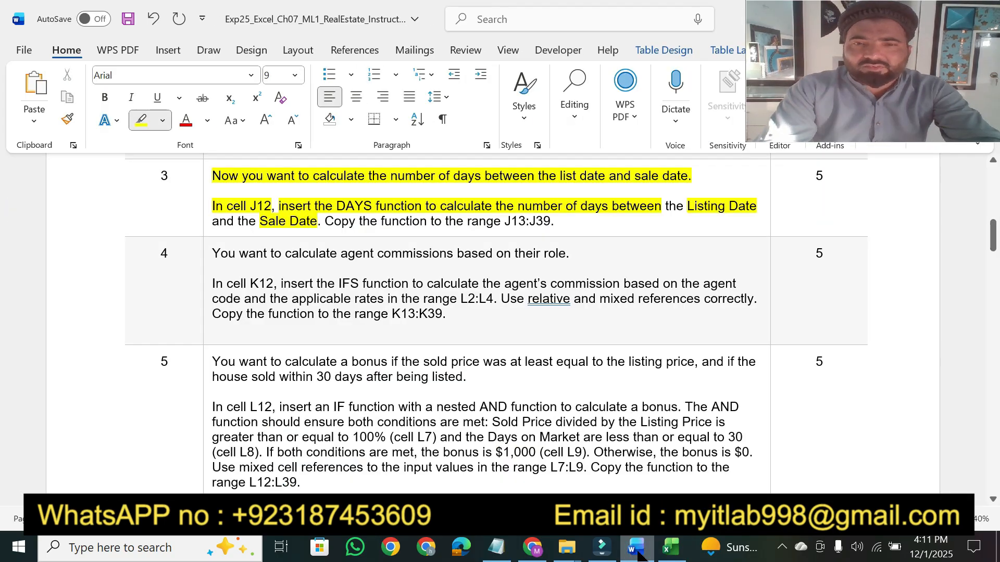
{"action": "left_click", "coordinate": [670, 547]}
{"action": "type", "text": "d"}
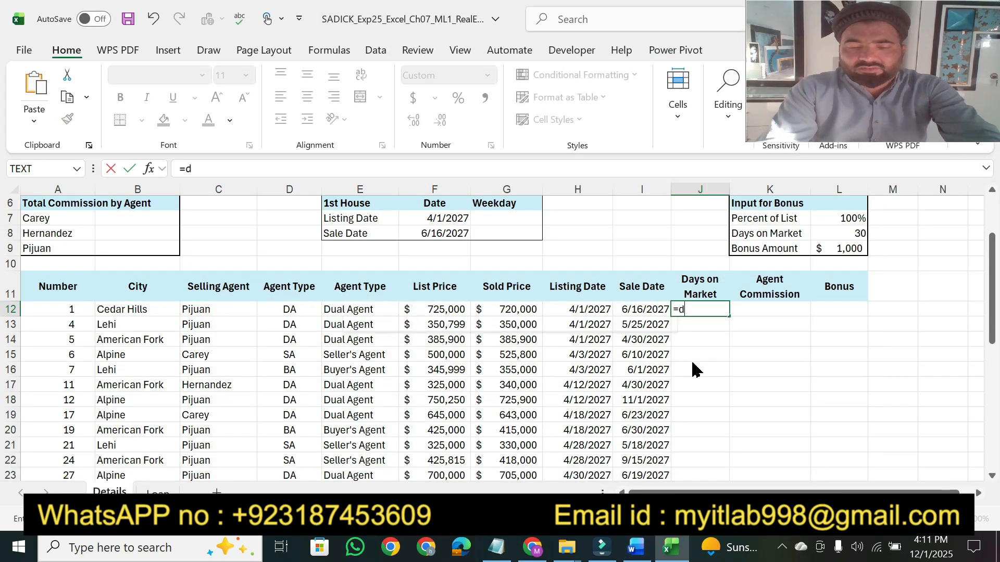
{"action": "type", "text": "ays"}
{"action": "key", "text": "Tab"}
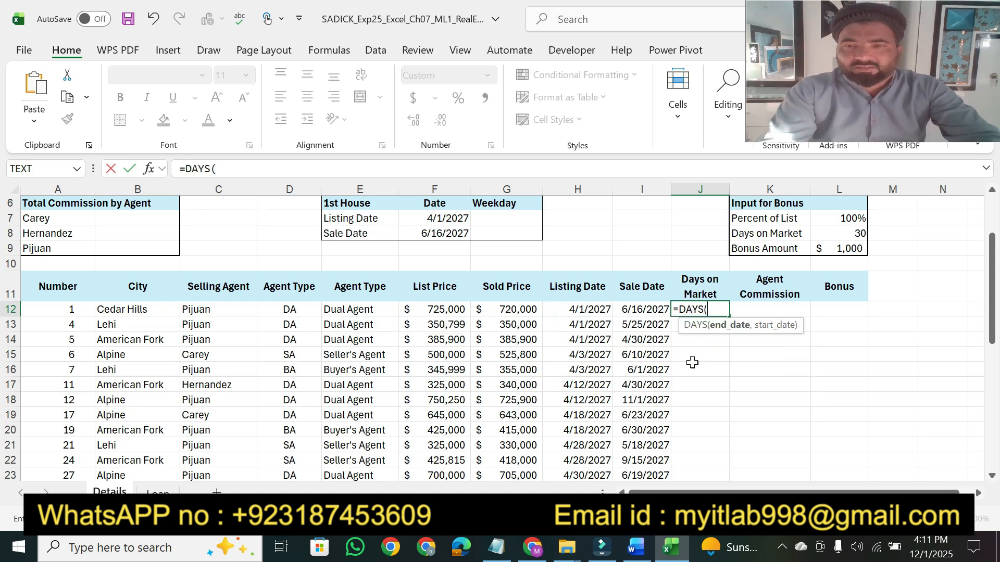
{"action": "left_click", "coordinate": [644, 551]}
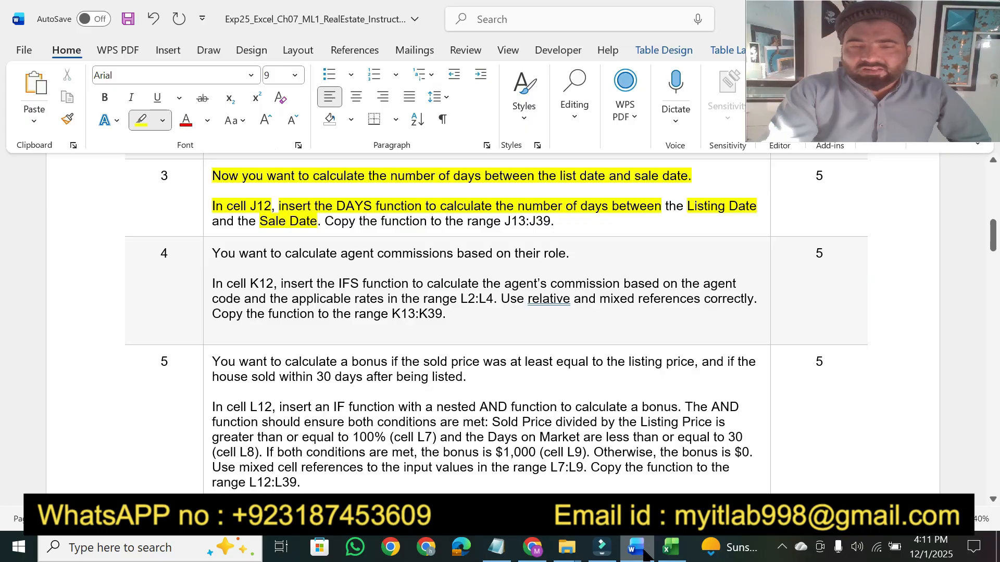
{"action": "left_click", "coordinate": [644, 551]}
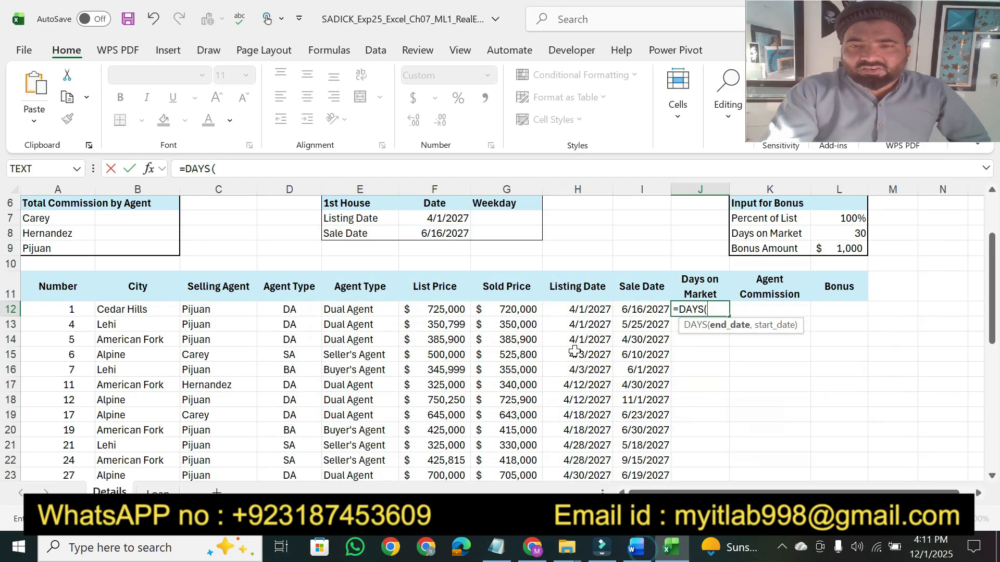
{"action": "left_click", "coordinate": [585, 310]}
{"action": "type", "text": ","}
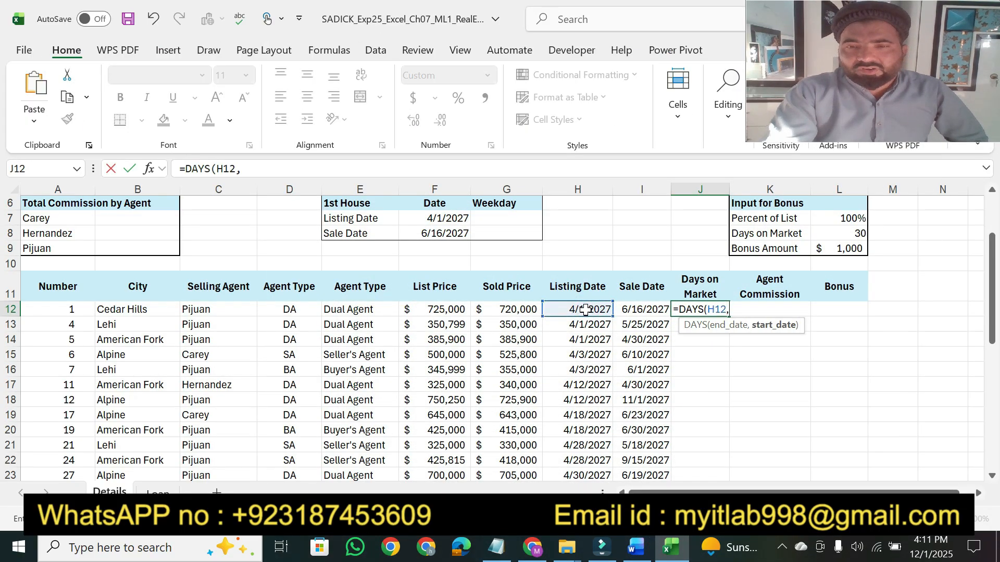
{"action": "left_click", "coordinate": [646, 309]}
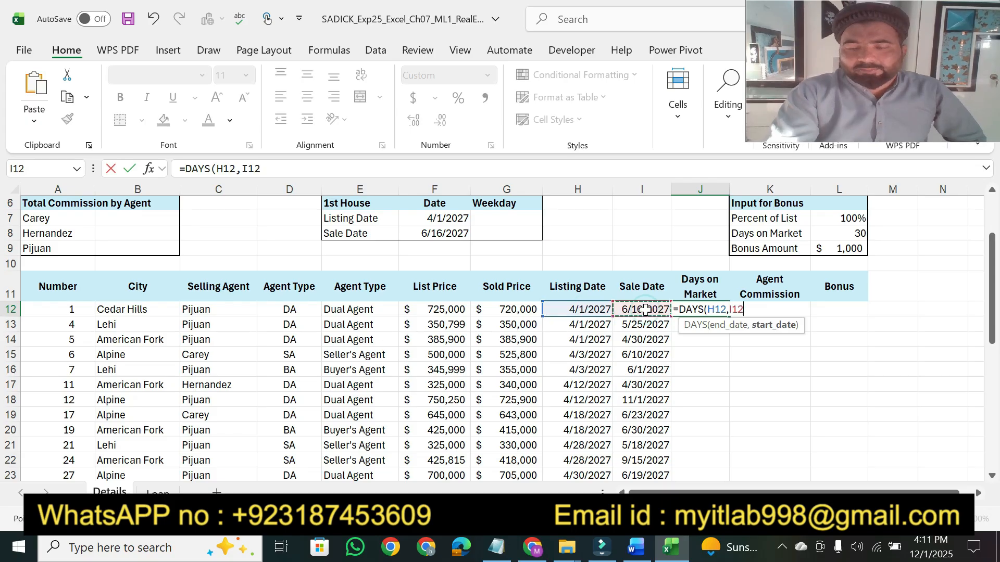
{"action": "type", "text": ")"}
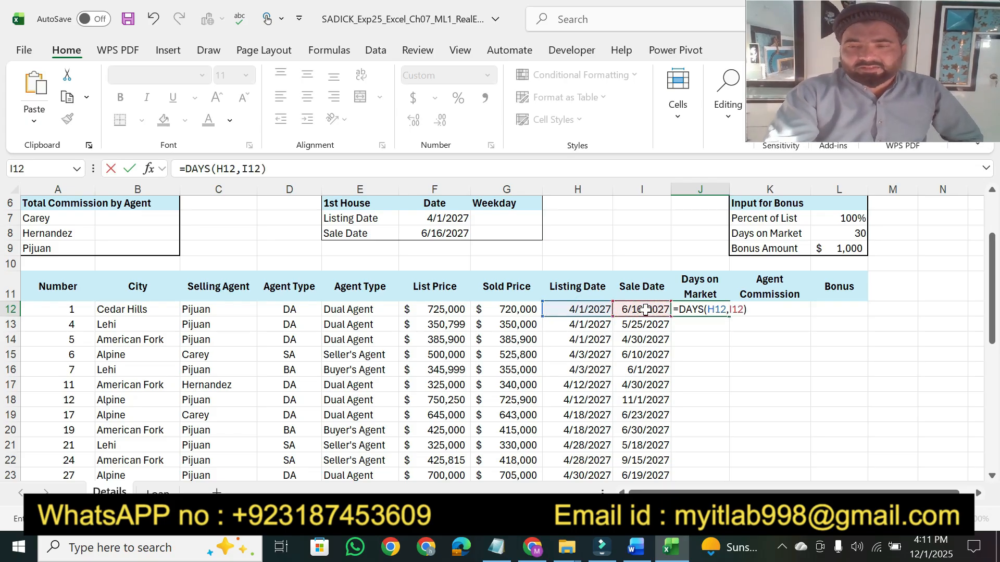
{"action": "key", "text": "Return"}
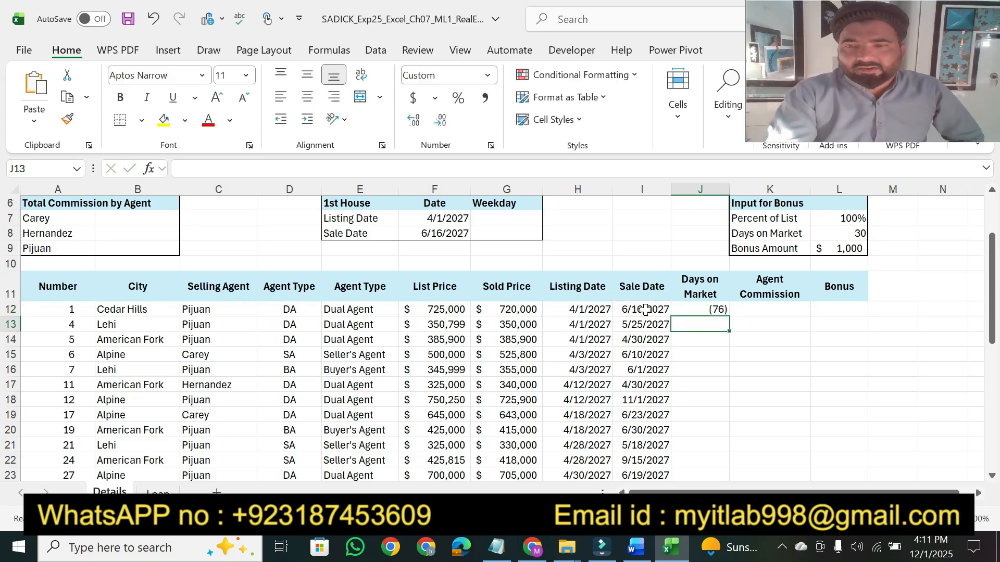
Switch to Word and highlight step 3's instruction "Copy the function to the range J13:J39"
{"action": "left_click", "coordinate": [636, 547]}
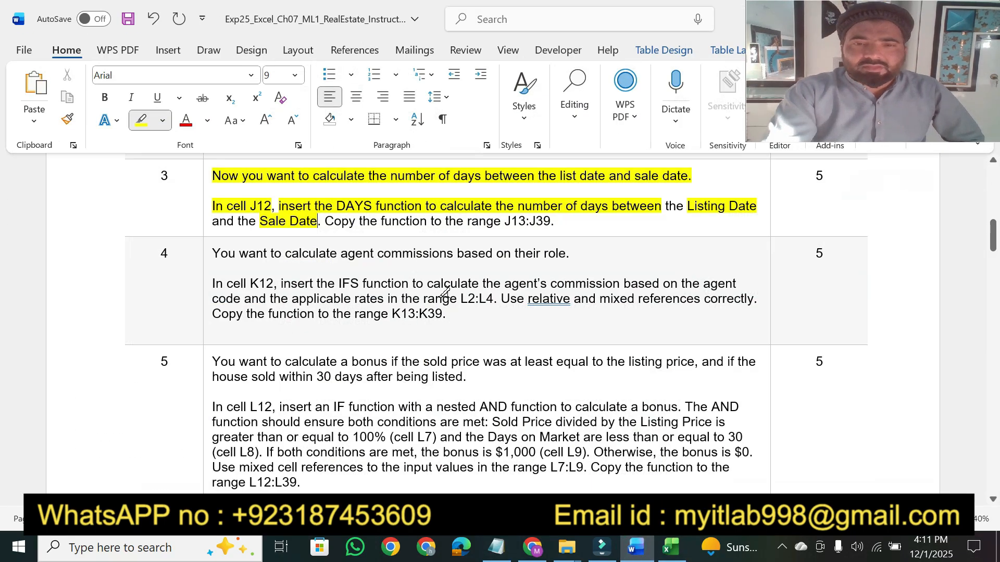
{"action": "mouse_move", "coordinate": [325, 220]}
{"action": "left_mouse_down"}
{"action": "mouse_move", "coordinate": [479, 213]}
{"action": "mouse_move", "coordinate": [551, 222]}
{"action": "left_mouse_up"}
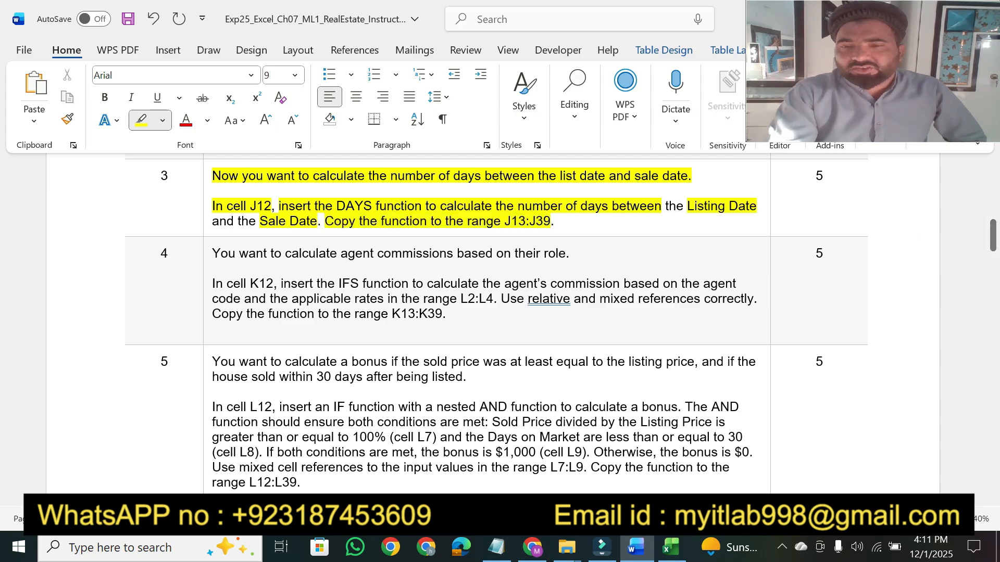
Switch to Excel and copy the DAYS function from cell J12 down through J39
{"action": "left_click", "coordinate": [671, 547]}
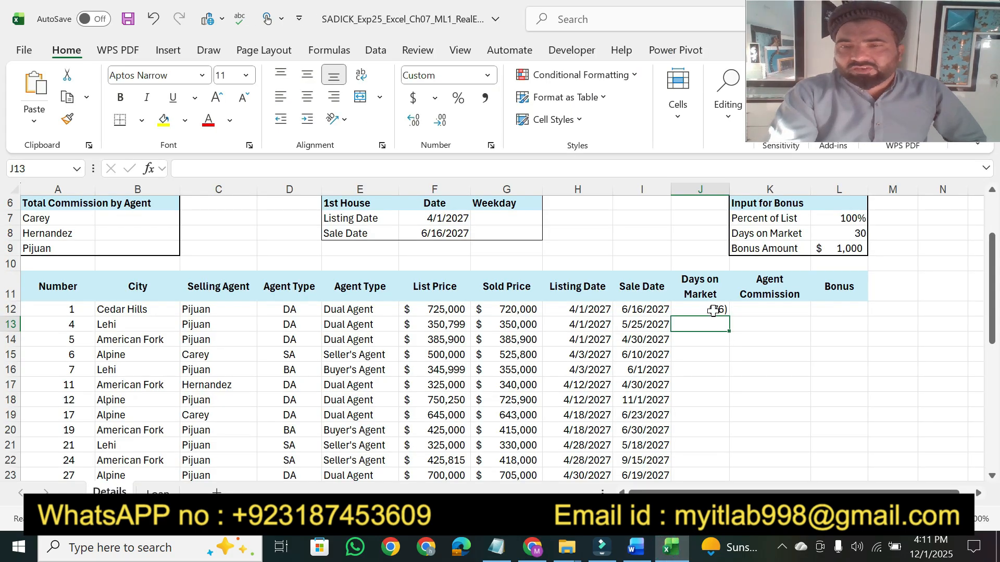
{"action": "left_click", "coordinate": [711, 308]}
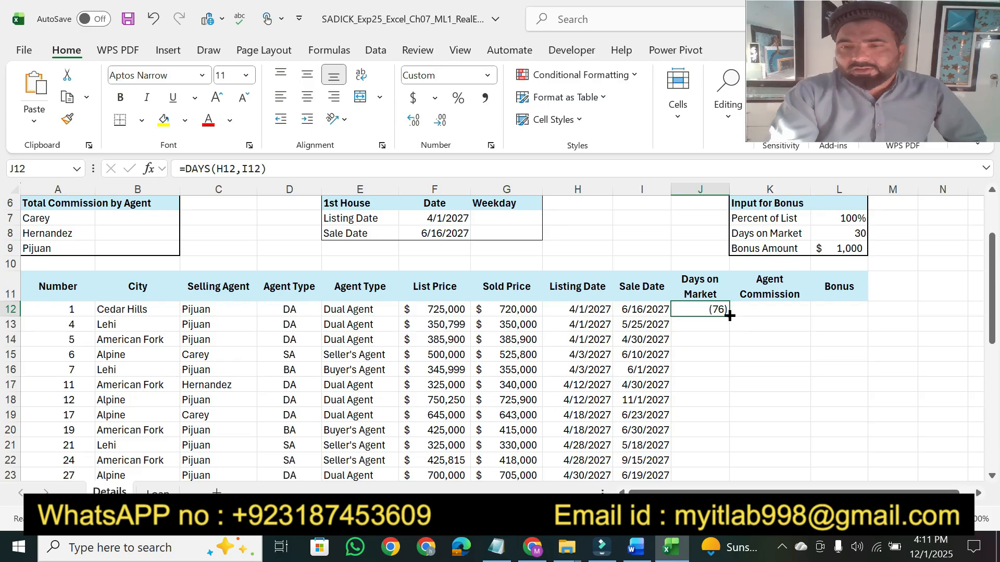
{"action": "double_click", "coordinate": [729, 317]}
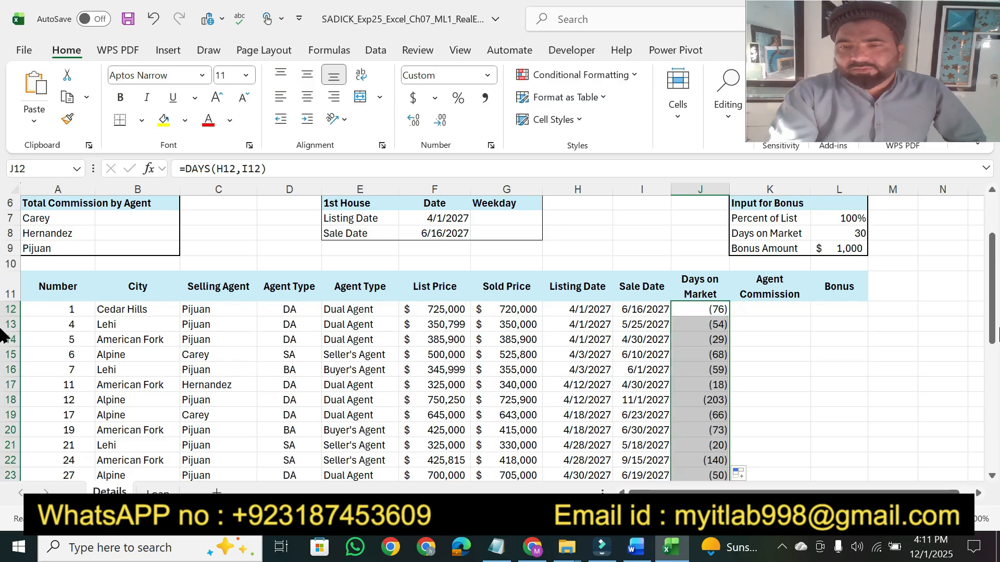
Swap the date arguments in J12 so the formula is =DAYS(I12,H12), and copy it down the Days on Market column through J39
{"action": "left_click_drag", "start_coordinate": [992, 308], "coordinate": [995, 249]}
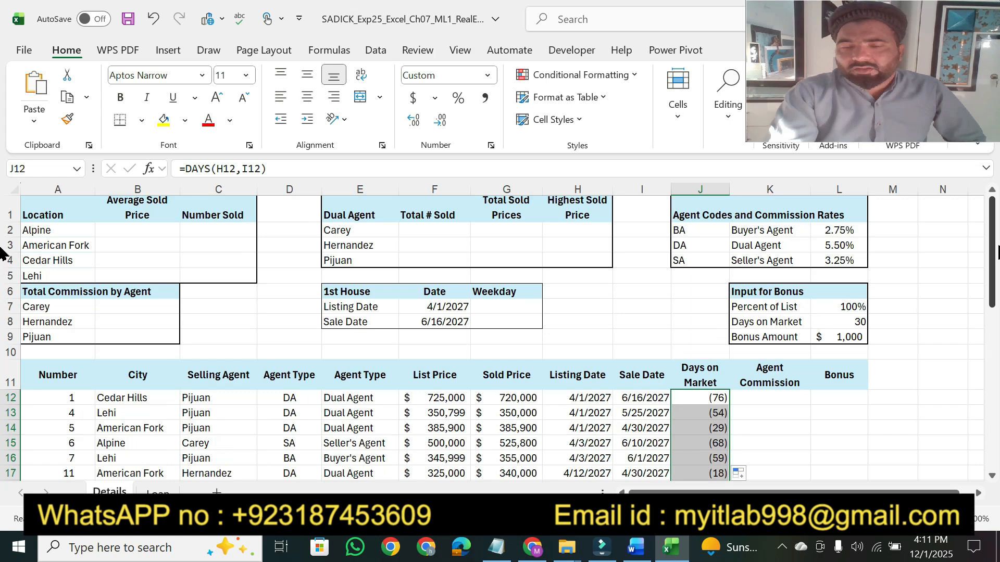
{"action": "left_click", "coordinate": [272, 171]}
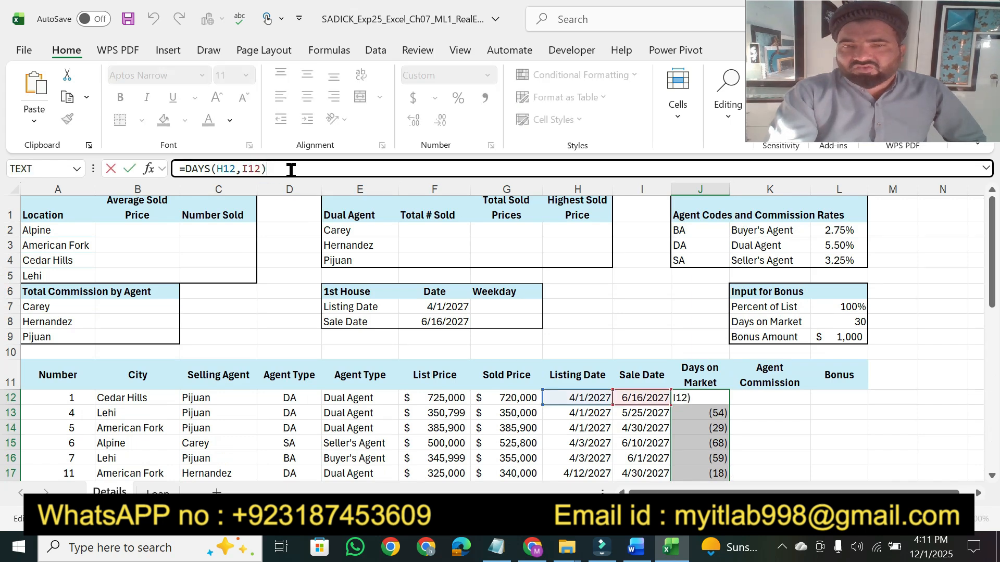
{"action": "left_click", "coordinate": [223, 168]}
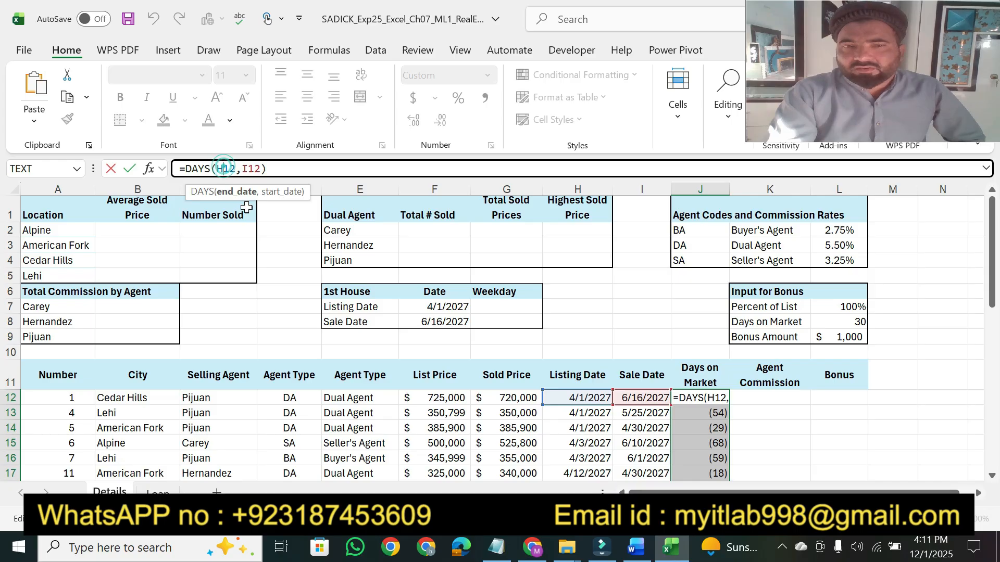
{"action": "key", "text": "BackSpace"}
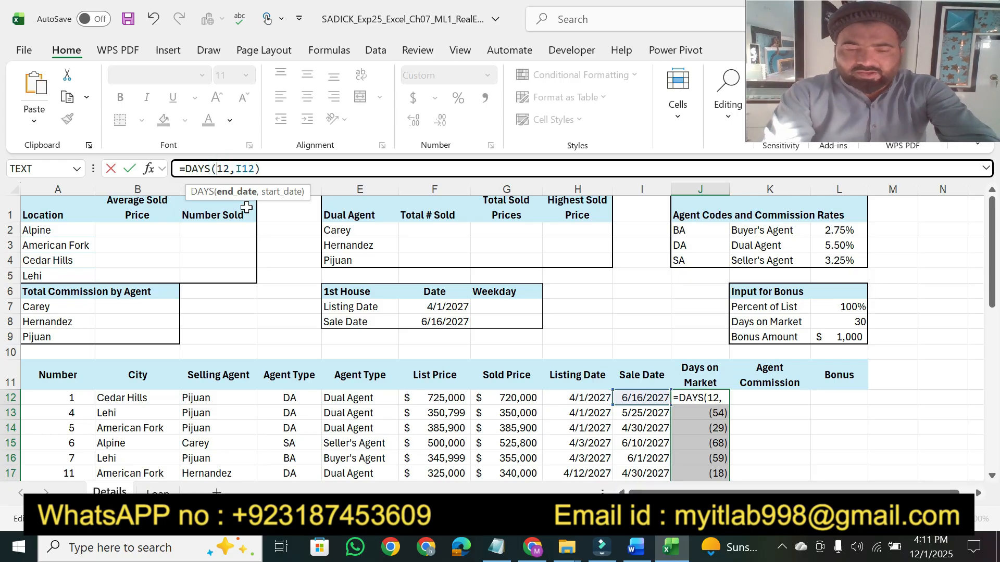
{"action": "type", "text": "I"}
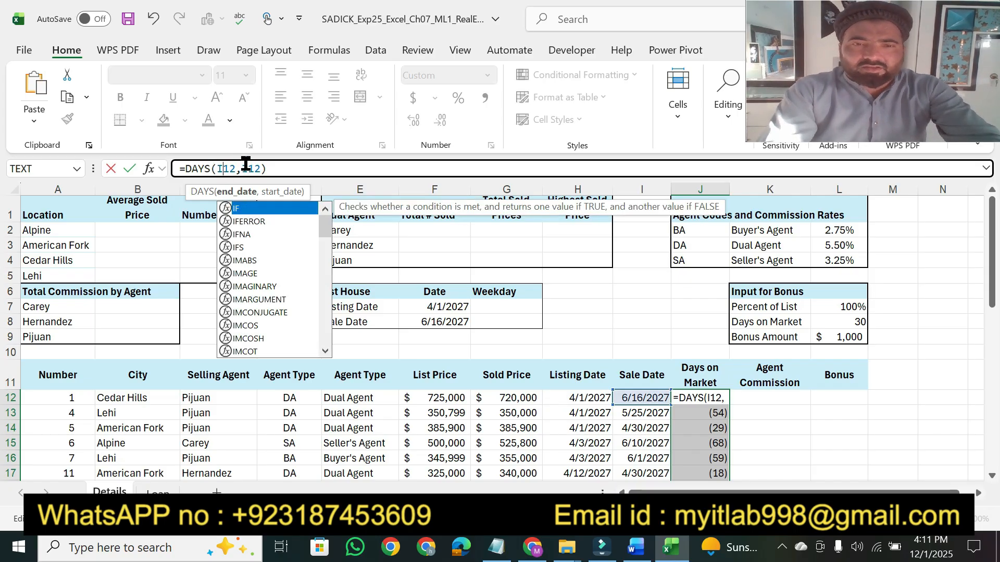
{"action": "key", "text": "BackSpace"}
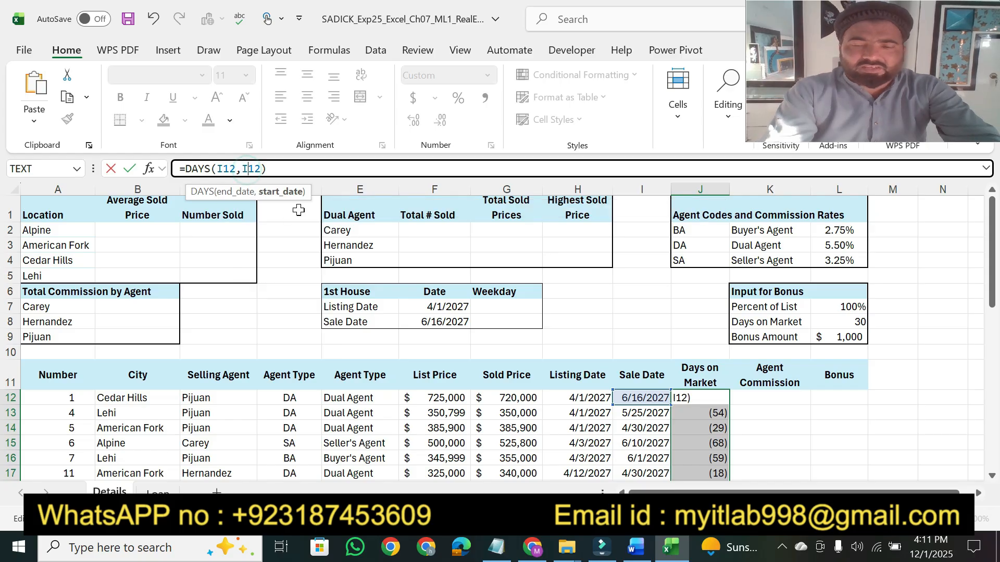
{"action": "type", "text": "H"}
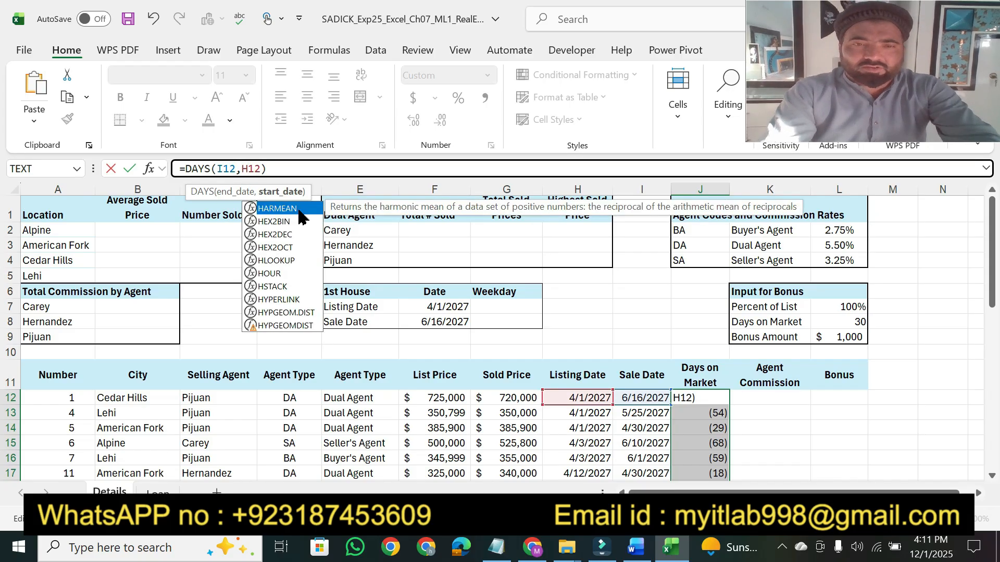
{"action": "left_click", "coordinate": [277, 170]}
{"action": "key", "text": "Return"}
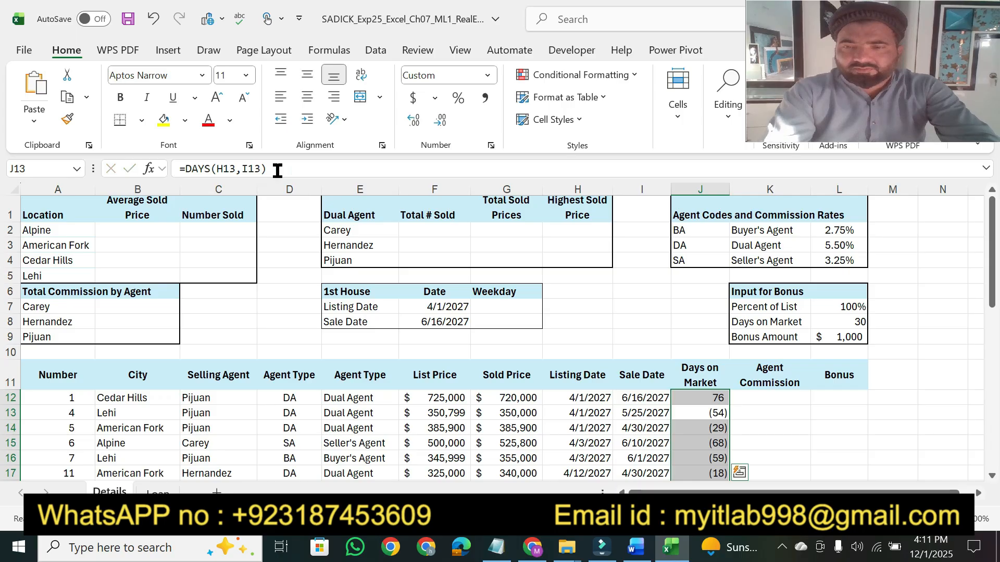
{"action": "left_click", "coordinate": [720, 399]}
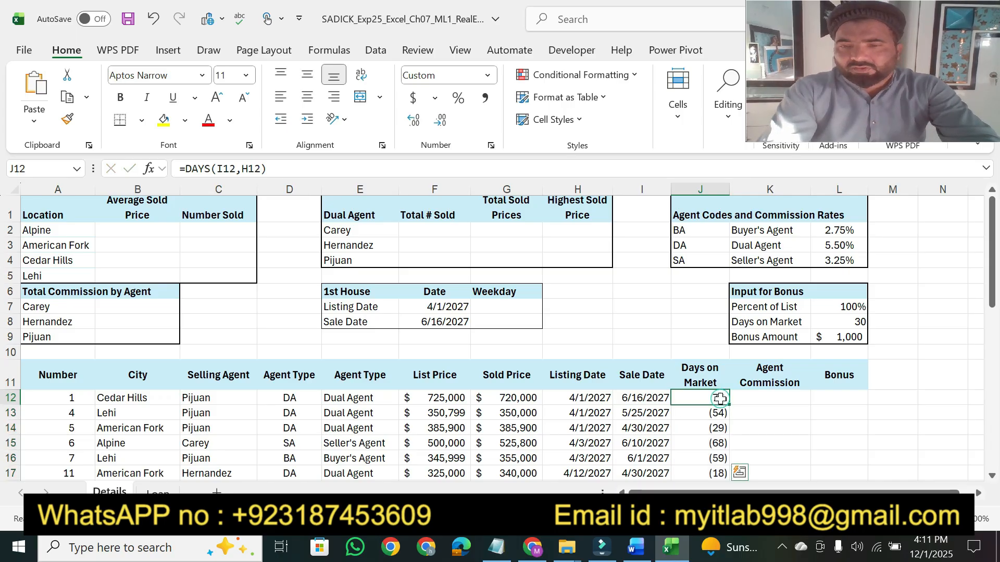
{"action": "double_click", "coordinate": [731, 404]}
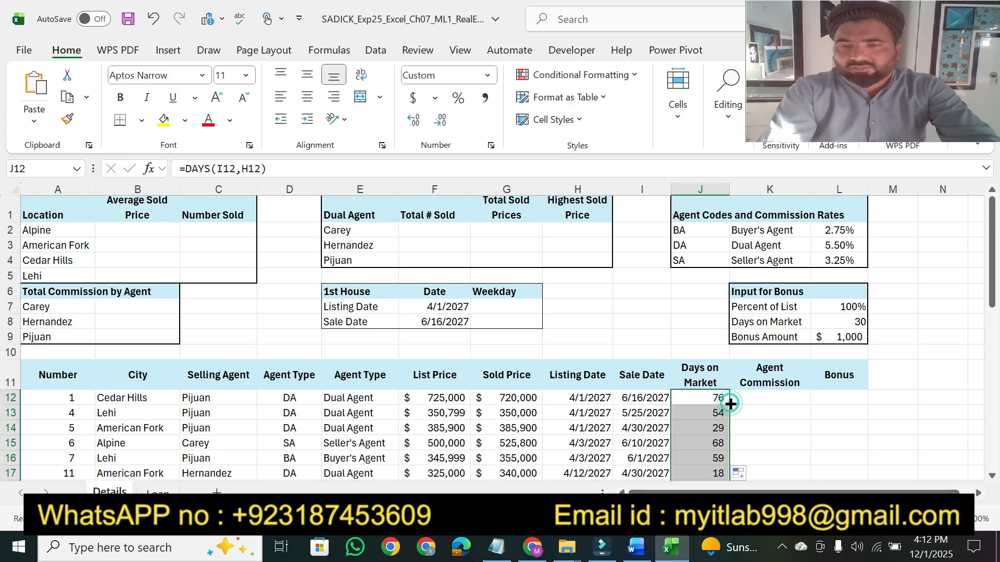
Switch to Word and highlight step 4's sentence on agent commissions by role, plus "In cell K12" and "insert the IFS function"
{"action": "left_click", "coordinate": [641, 559]}
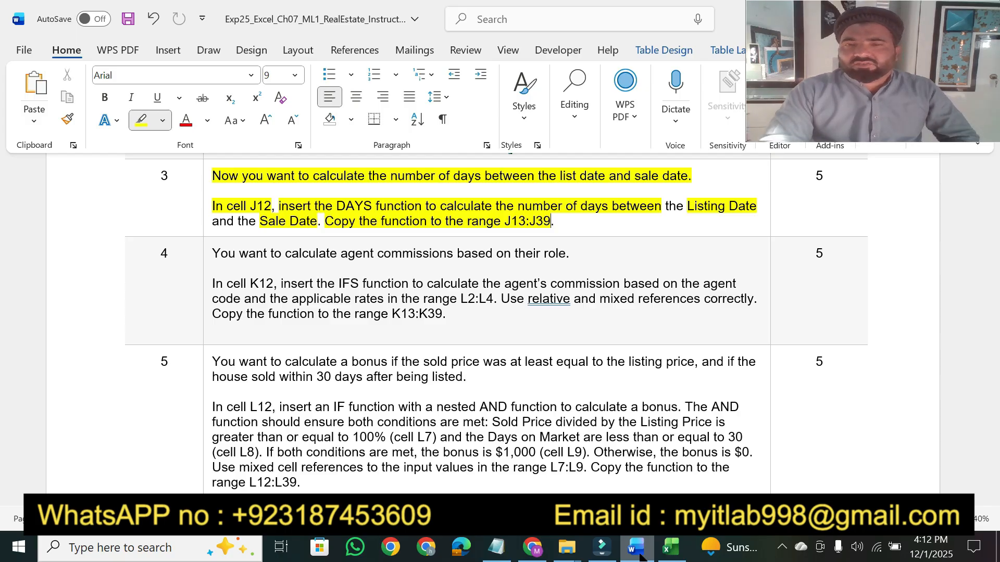
{"action": "left_click", "coordinate": [670, 547]}
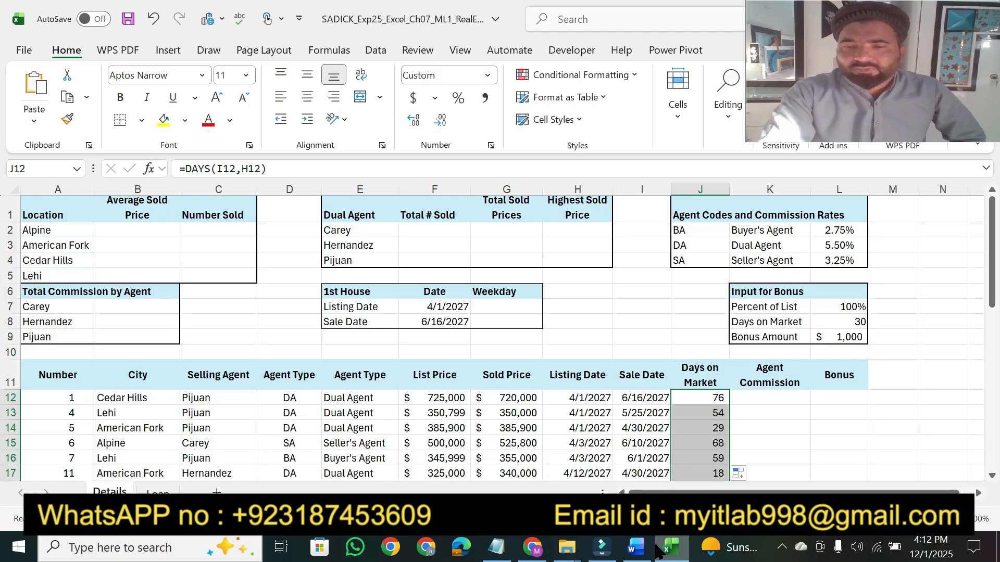
{"action": "left_click", "coordinate": [637, 549]}
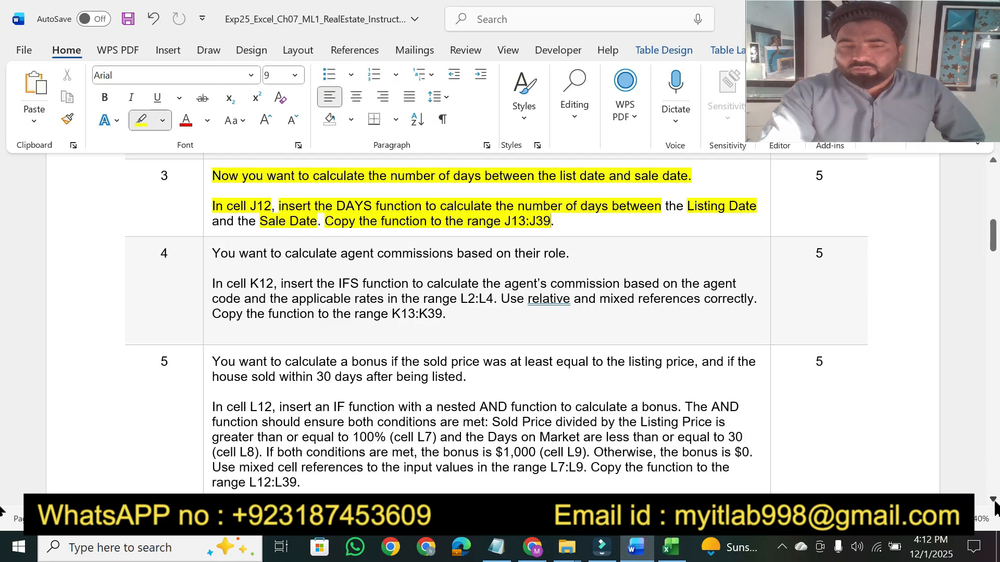
{"action": "scroll", "coordinate": [995, 508], "scroll_direction": "down", "scroll_amount": 2}
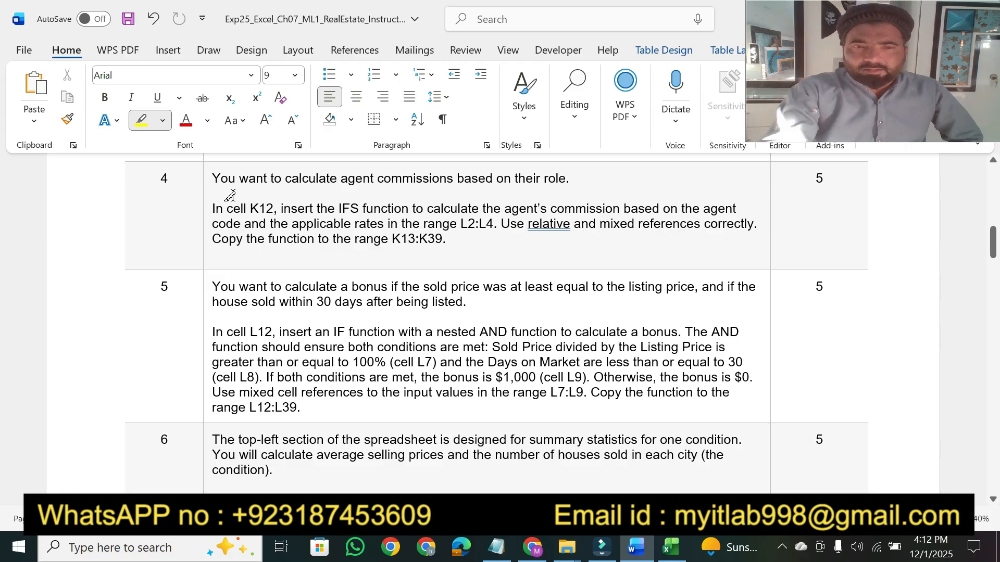
{"action": "left_click_drag", "start_coordinate": [214, 174], "coordinate": [565, 180]}
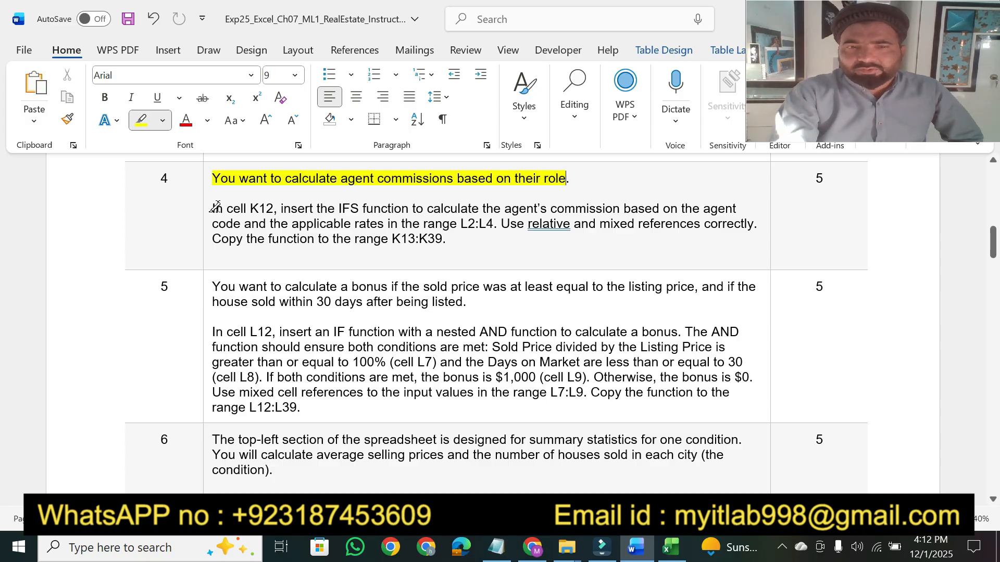
{"action": "left_click_drag", "start_coordinate": [215, 208], "coordinate": [408, 209]}
Switch to Excel and start an IFS function in cell K12, the first Agent Commission cell
{"action": "left_click", "coordinate": [671, 547]}
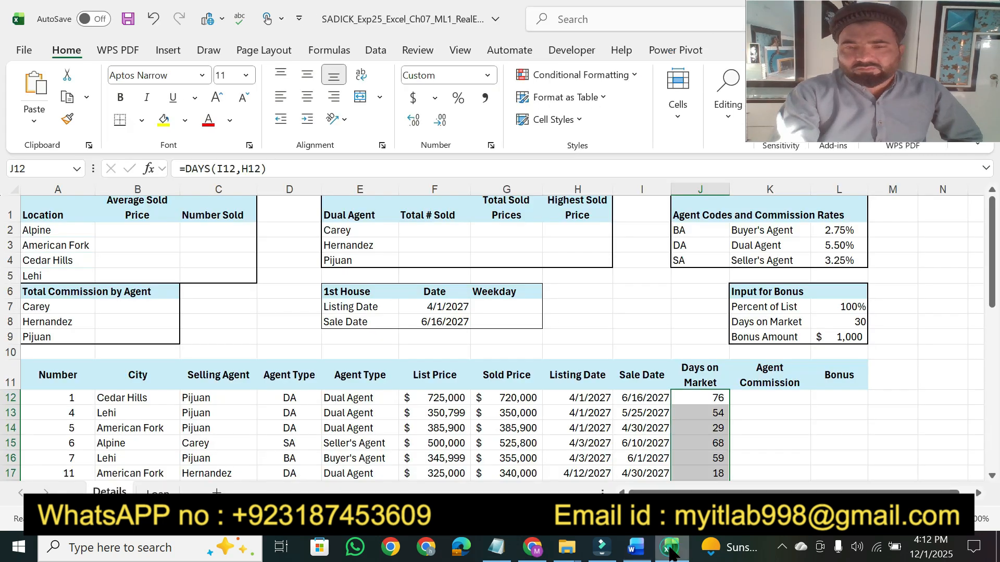
{"action": "left_click", "coordinate": [748, 395]}
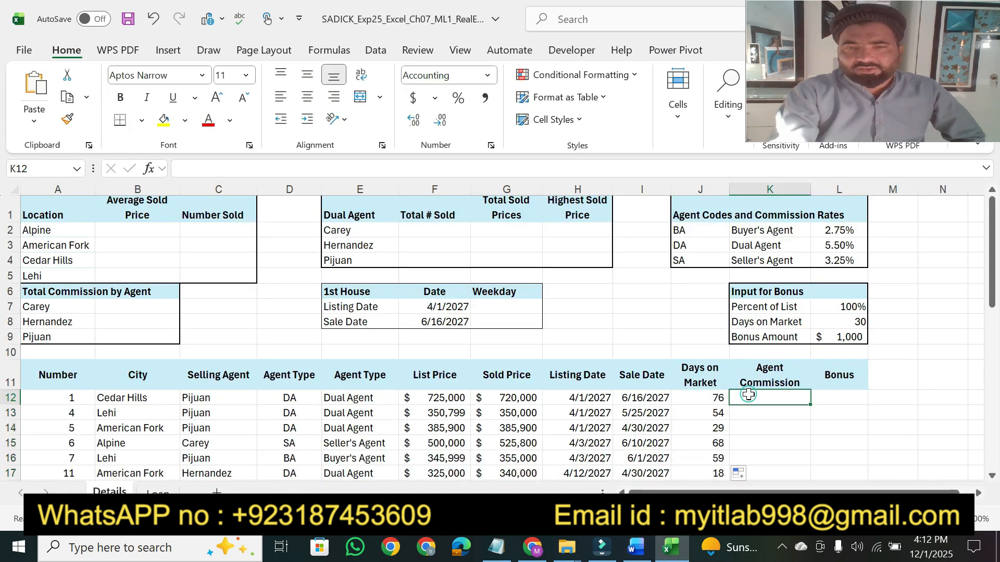
{"action": "type", "text": "=ifs"}
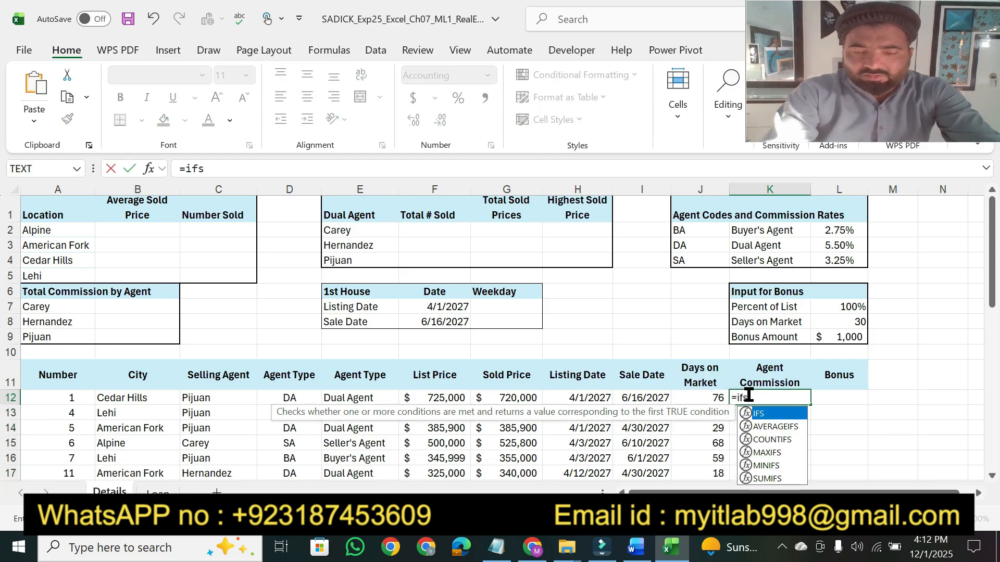
{"action": "key", "text": "Tab"}
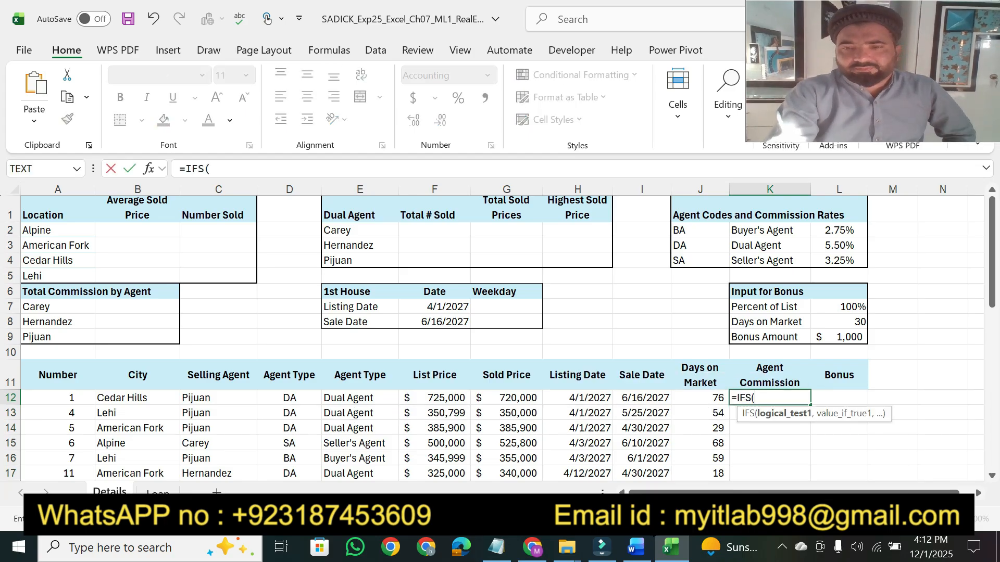
Switch to Word and highlight step 4's phrases "agent's commission based" and "code and the applicable rates in the range L2:L4"
{"action": "left_click", "coordinate": [635, 546]}
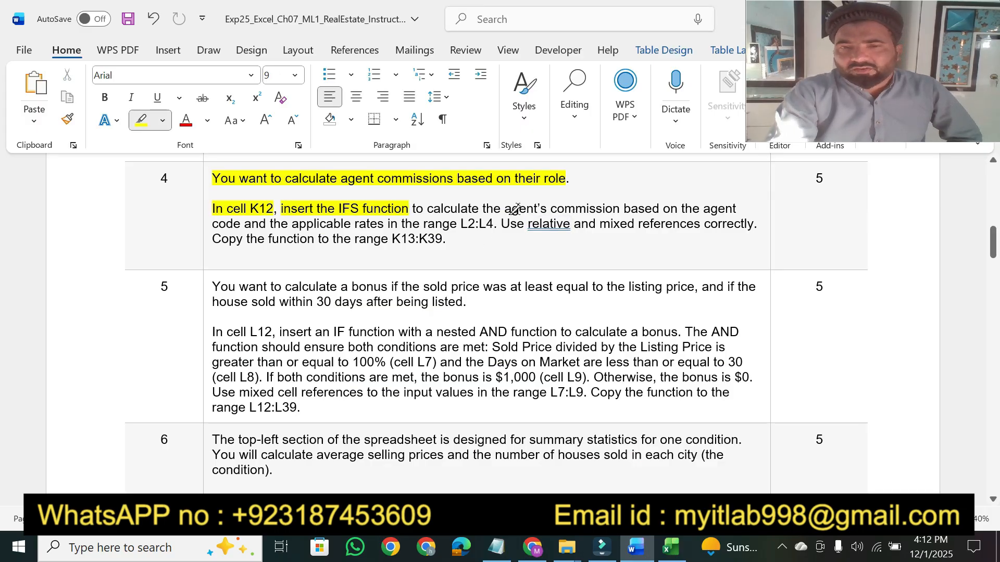
{"action": "left_click_drag", "start_coordinate": [505, 210], "coordinate": [659, 209]}
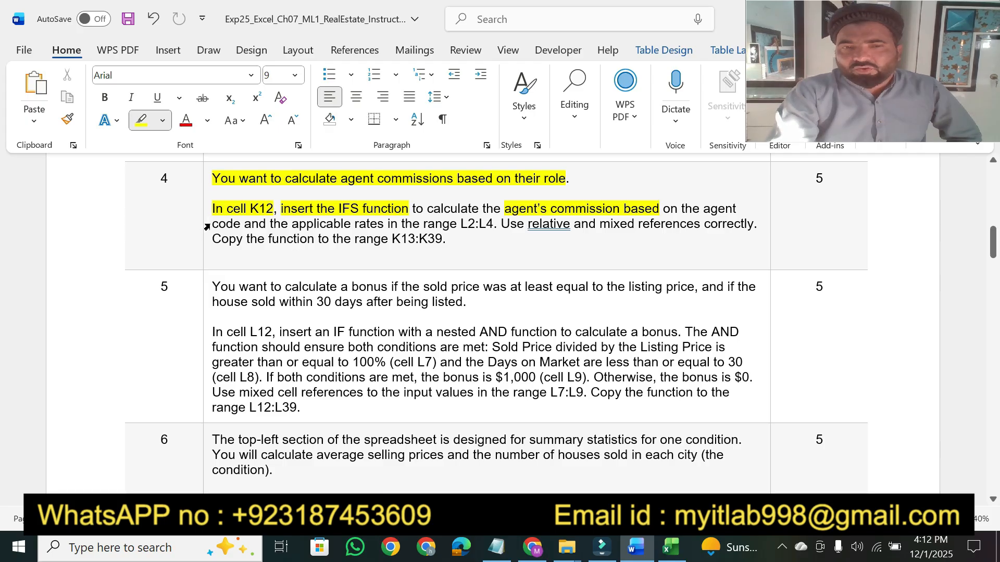
{"action": "mouse_move", "coordinate": [217, 223]}
{"action": "left_mouse_down"}
{"action": "mouse_move", "coordinate": [525, 221]}
{"action": "mouse_move", "coordinate": [494, 222]}
{"action": "left_mouse_up"}
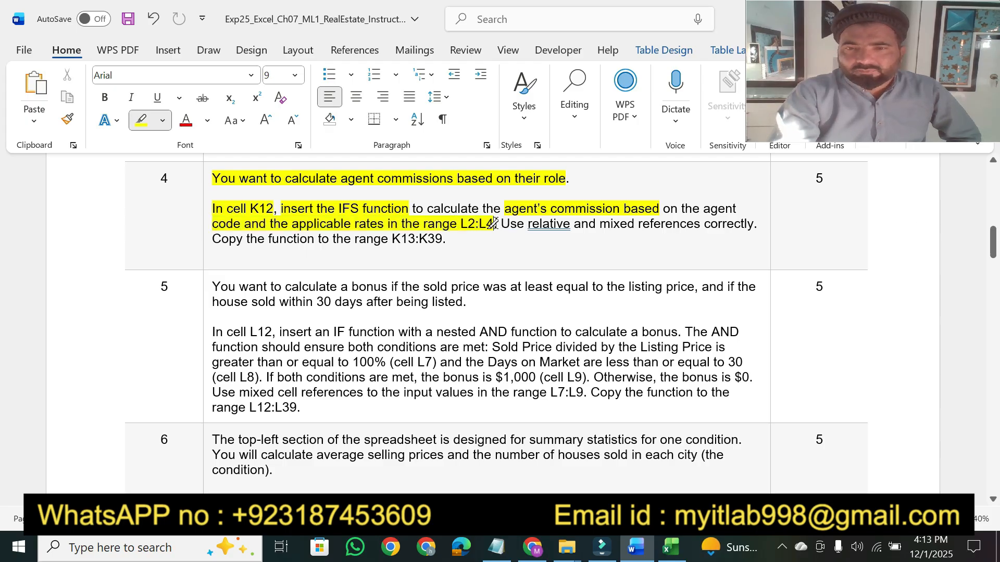
Return to Excel and enter D12=J2 as the first logical test of the IFS function in K12, followed by a comma
{"action": "left_click", "coordinate": [673, 551]}
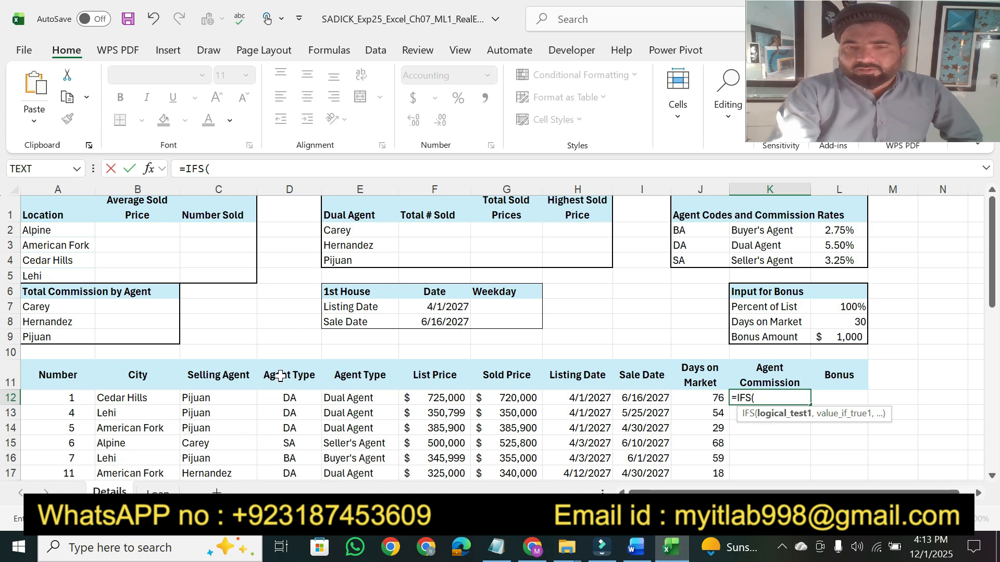
{"action": "left_click", "coordinate": [283, 397]}
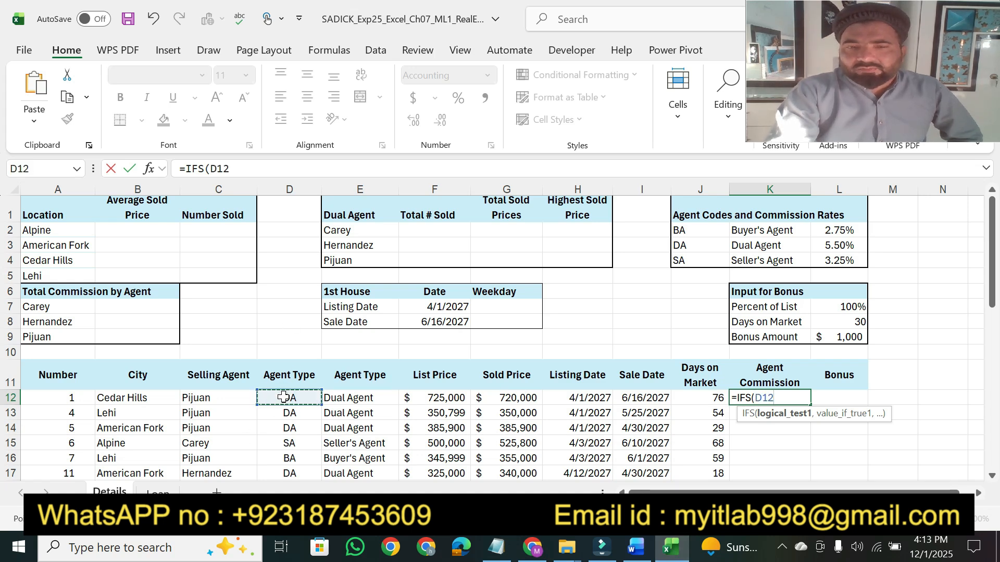
{"action": "type", "text": "="}
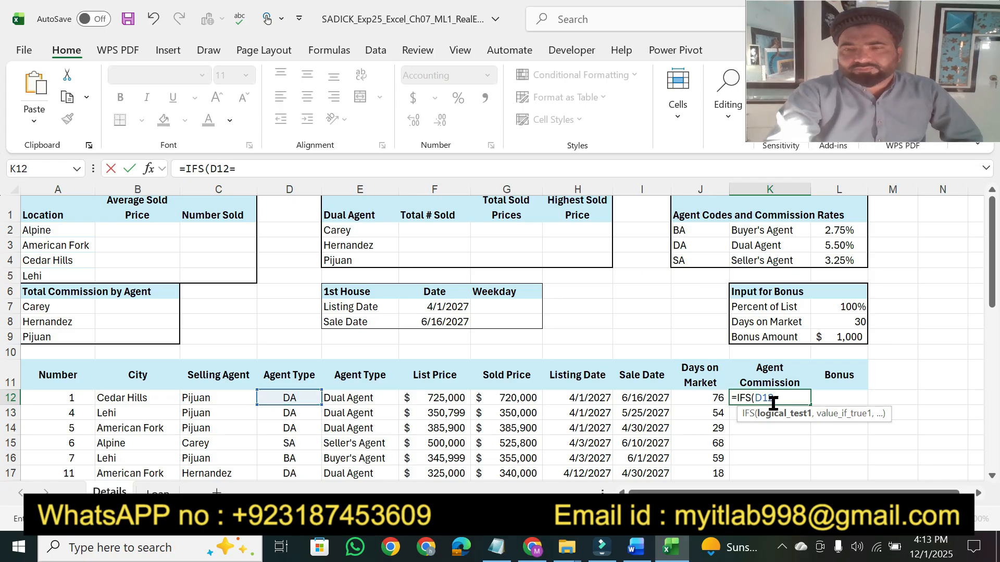
{"action": "left_click", "coordinate": [687, 228]}
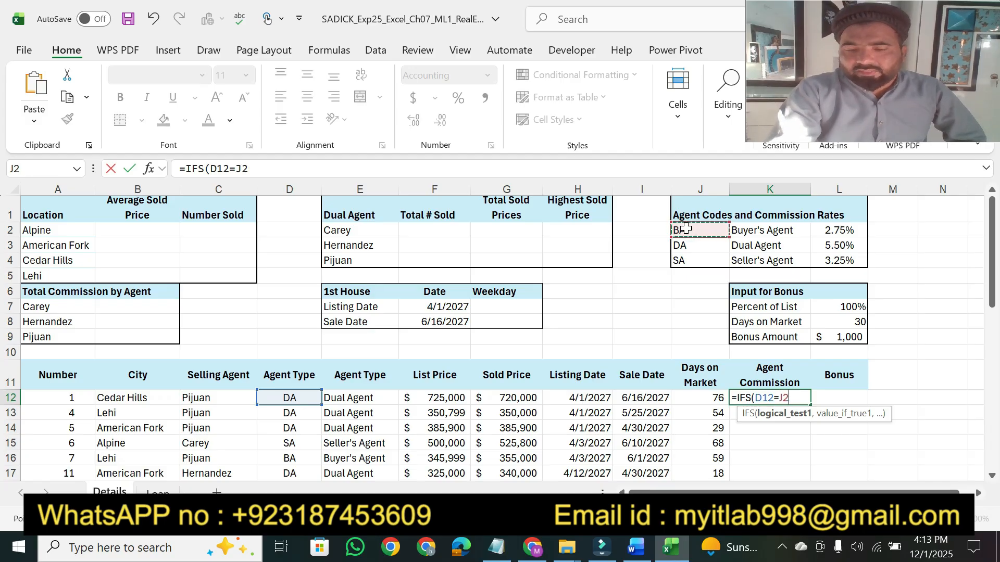
{"action": "type", "text": ","}
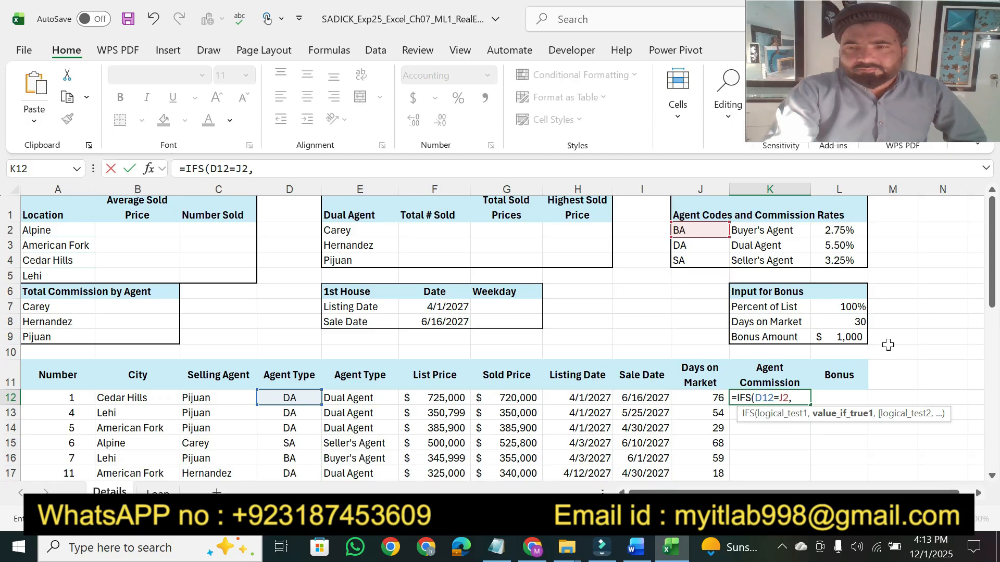
{"action": "left_click_drag", "start_coordinate": [996, 295], "coordinate": [995, 256]}
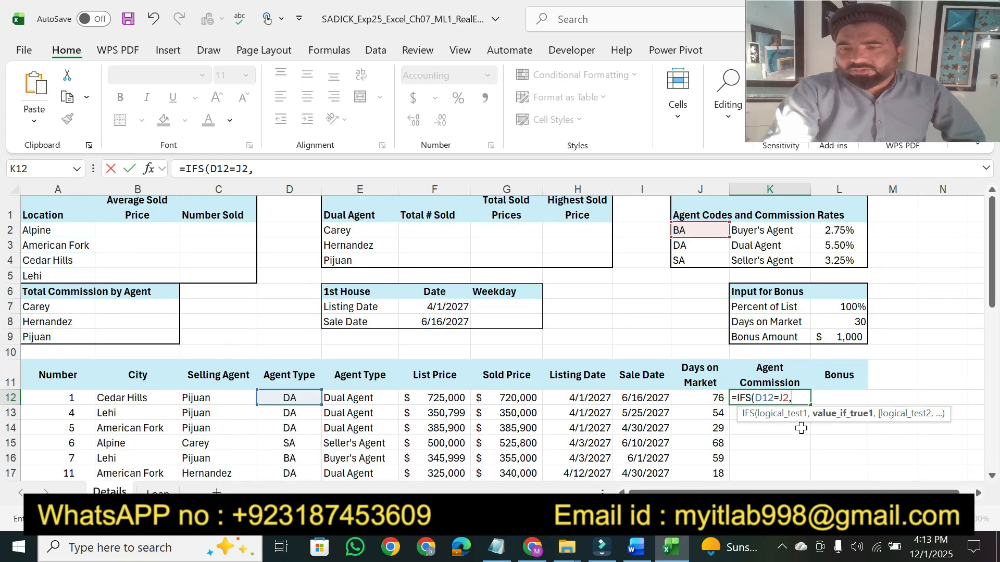
{"action": "left_click", "coordinate": [636, 548]}
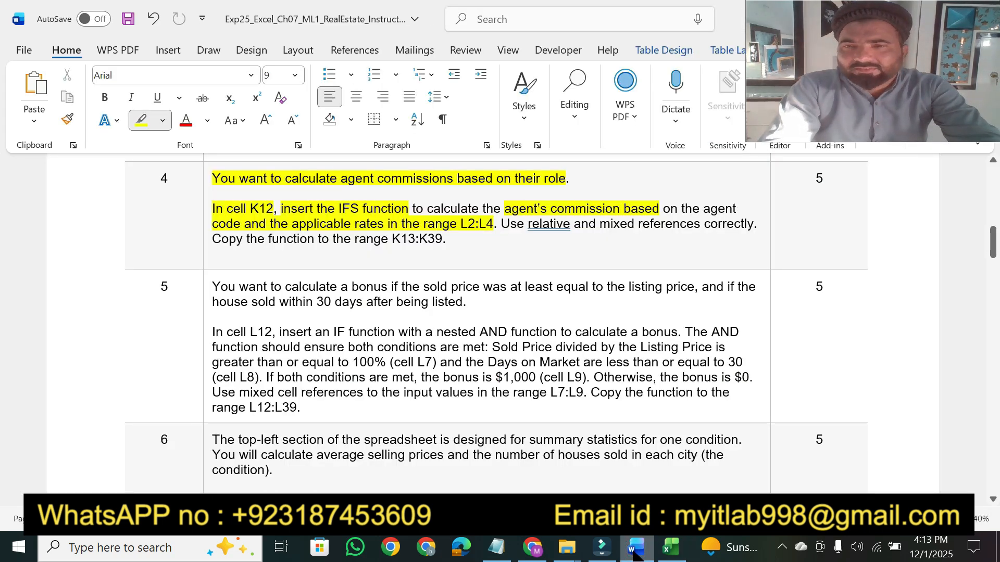
{"action": "left_click", "coordinate": [635, 549]}
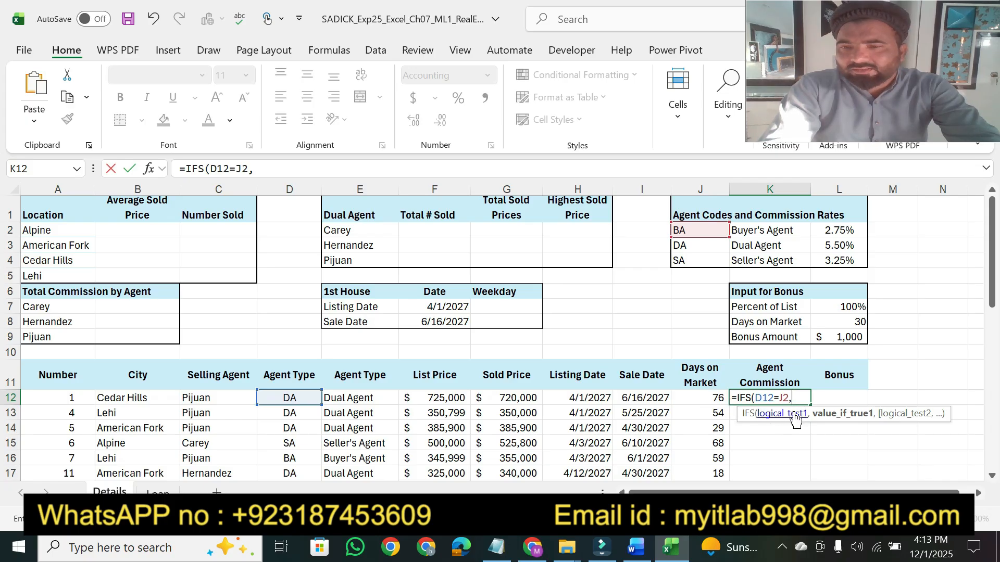
{"action": "left_click", "coordinate": [150, 169]}
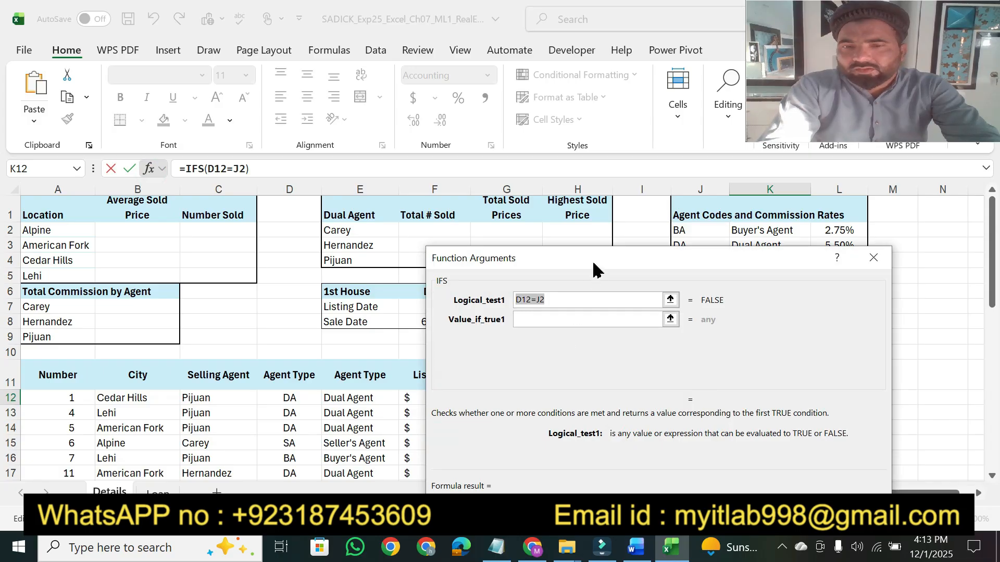
{"action": "left_click_drag", "start_coordinate": [597, 269], "coordinate": [609, 343]}
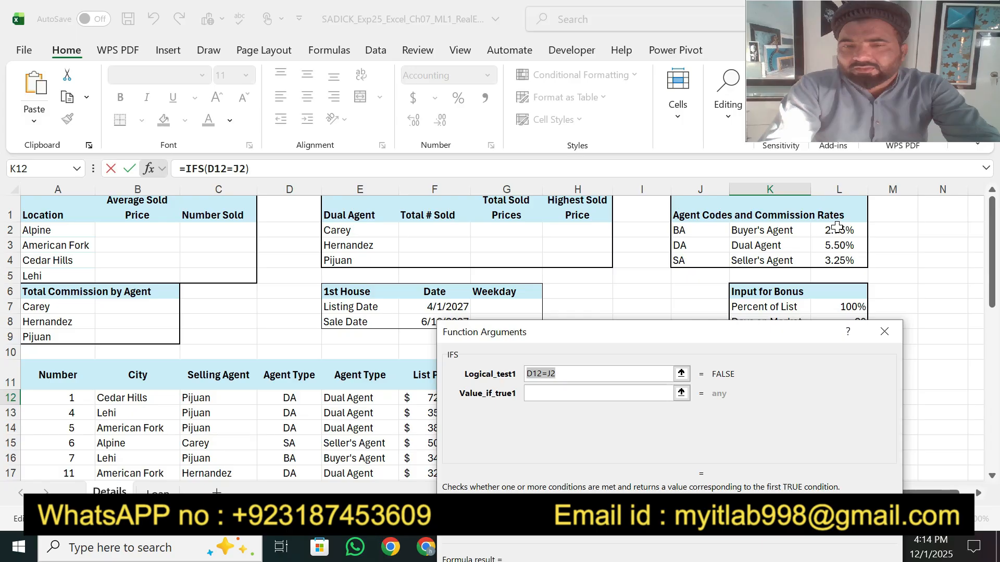
{"action": "left_click", "coordinate": [573, 390]}
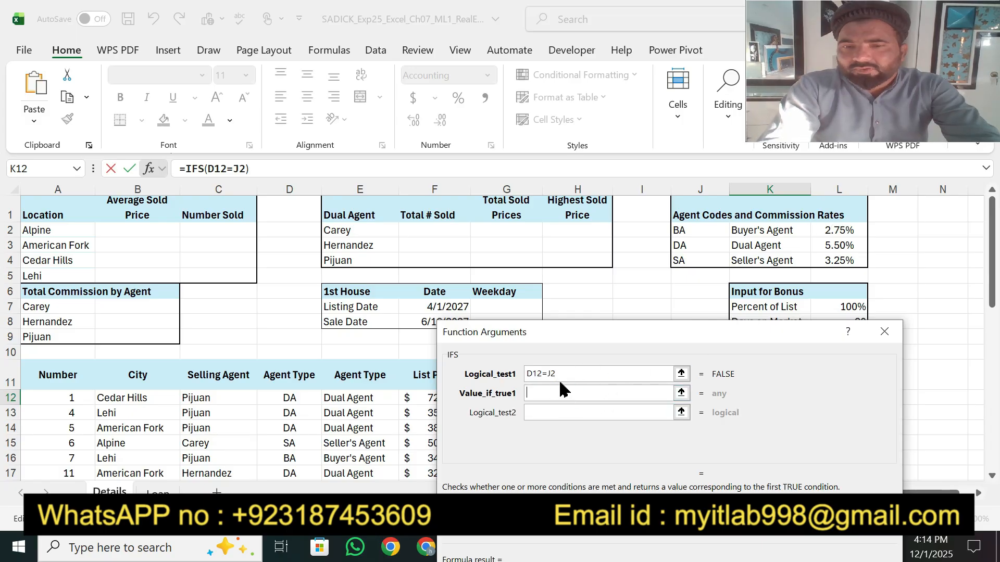
{"action": "left_click", "coordinate": [834, 232]}
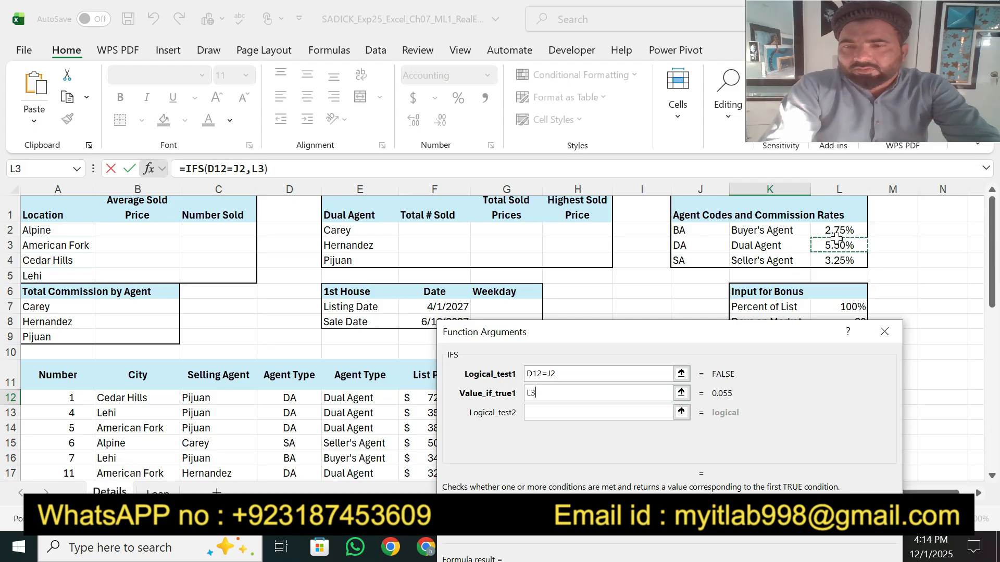
{"action": "left_click_drag", "start_coordinate": [799, 340], "coordinate": [732, 286]}
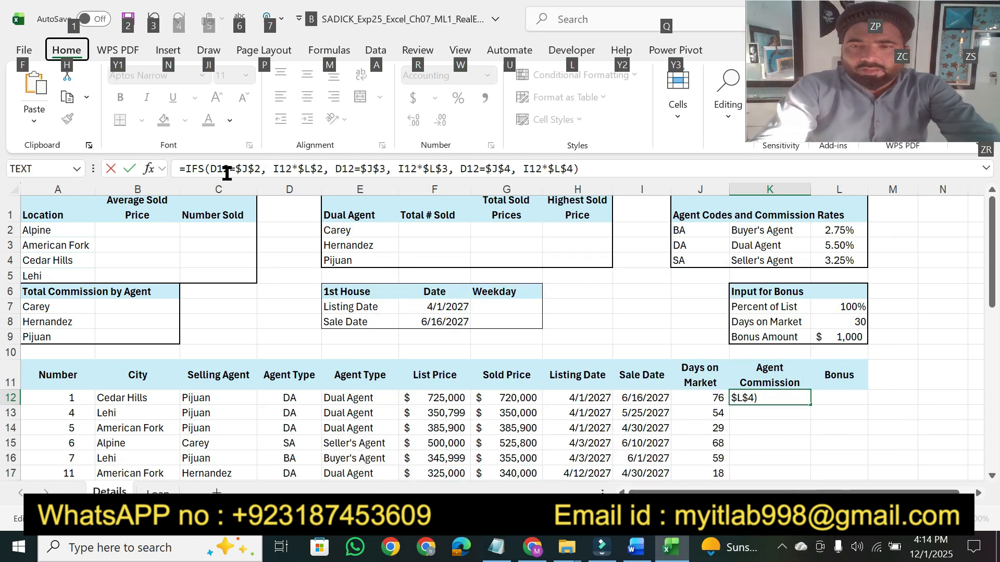
Enter =IFS(D12=$J$2, I12*$L$2, D12=$J$3, I12*$L$3, D12=$J$4, I12*$L$4) in cell K12
{"action": "left_click", "coordinate": [587, 168]}
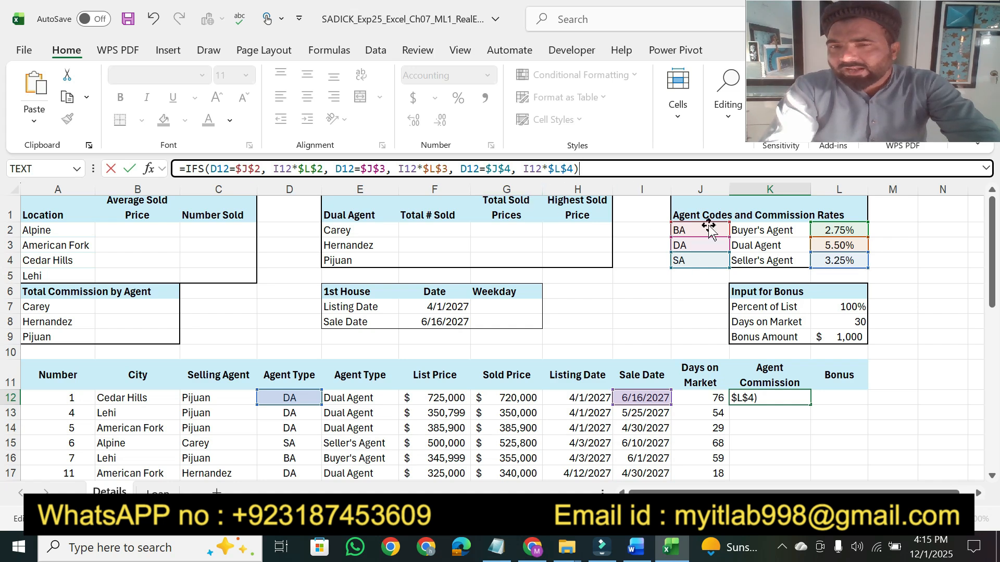
{"action": "key", "text": "Return"}
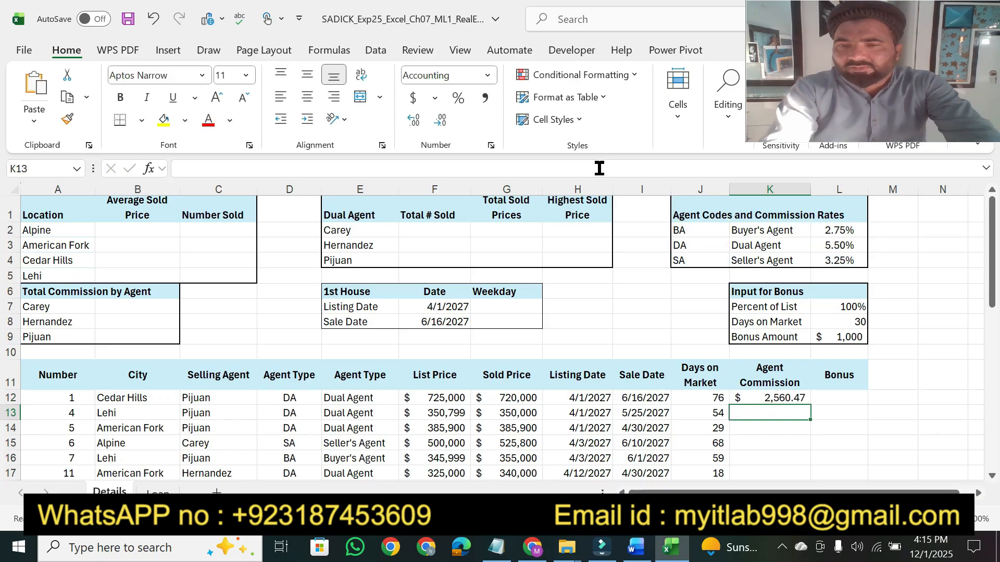
Switch to Word and highlight step 4's phrases "relative and mixed references correctly" and "function to the range K13:K39"
{"action": "left_click", "coordinate": [642, 545]}
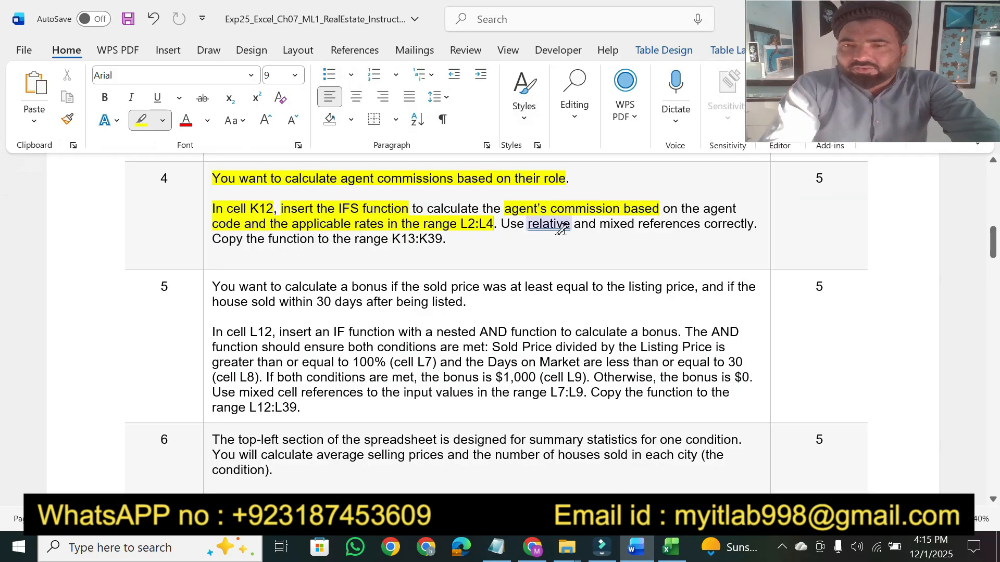
{"action": "left_click_drag", "start_coordinate": [527, 224], "coordinate": [755, 224]}
{"action": "mouse_move", "coordinate": [271, 239]}
{"action": "left_mouse_down"}
{"action": "mouse_move", "coordinate": [404, 224]}
{"action": "mouse_move", "coordinate": [441, 238]}
{"action": "left_mouse_up"}
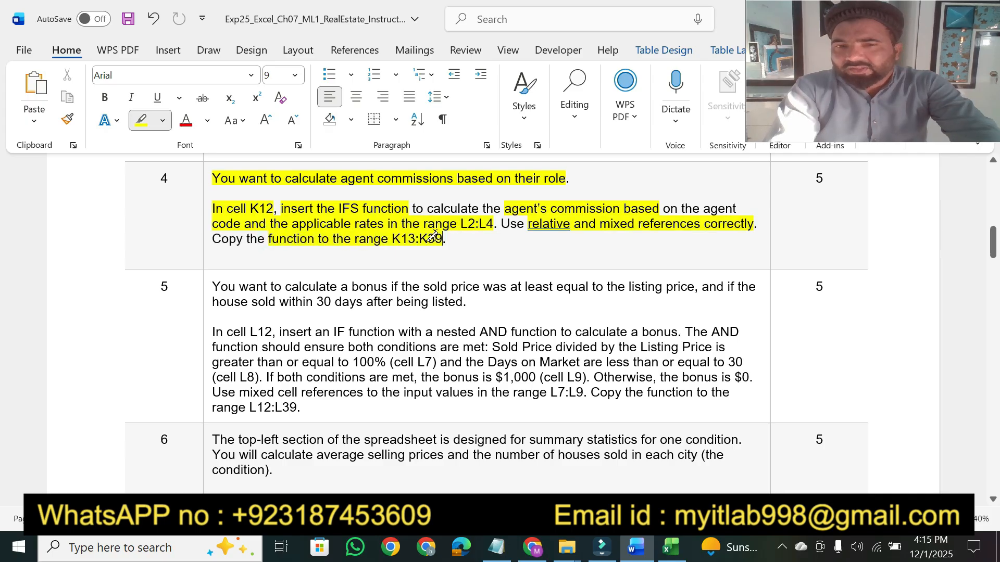
Switch to Excel and copy the IFS formula from K12 down the Agent Commission column through K39
{"action": "left_click", "coordinate": [671, 547]}
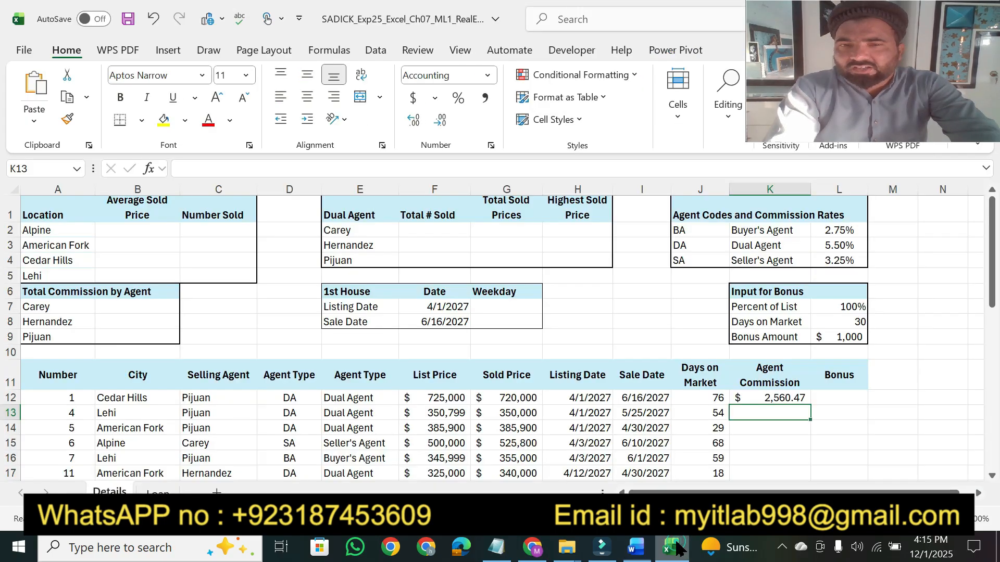
{"action": "left_click", "coordinate": [775, 395]}
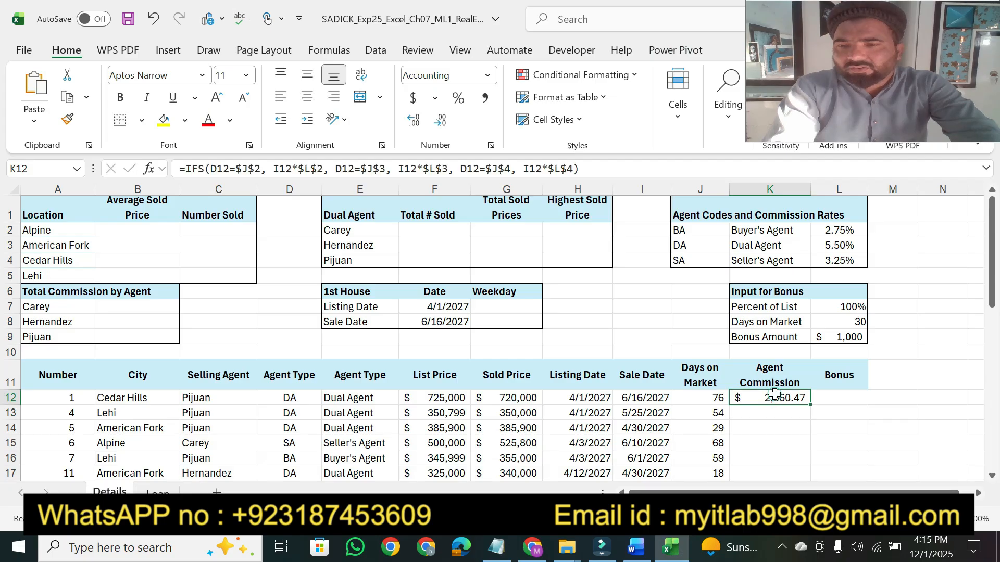
{"action": "double_click", "coordinate": [811, 406]}
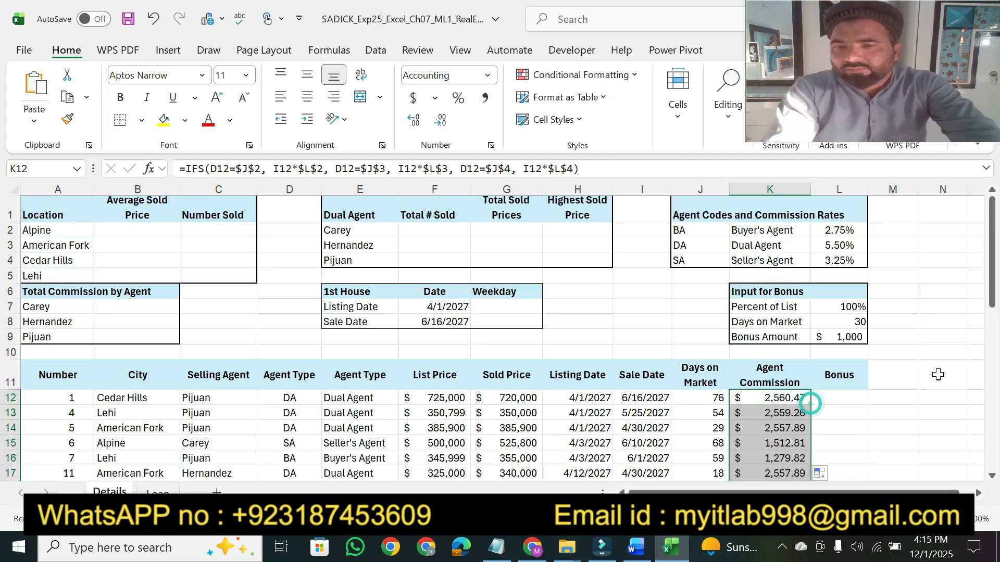
{"action": "mouse_move", "coordinate": [991, 289]}
{"action": "left_mouse_down"}
{"action": "mouse_move", "coordinate": [996, 462]}
{"action": "mouse_move", "coordinate": [992, 302]}
{"action": "left_mouse_up"}
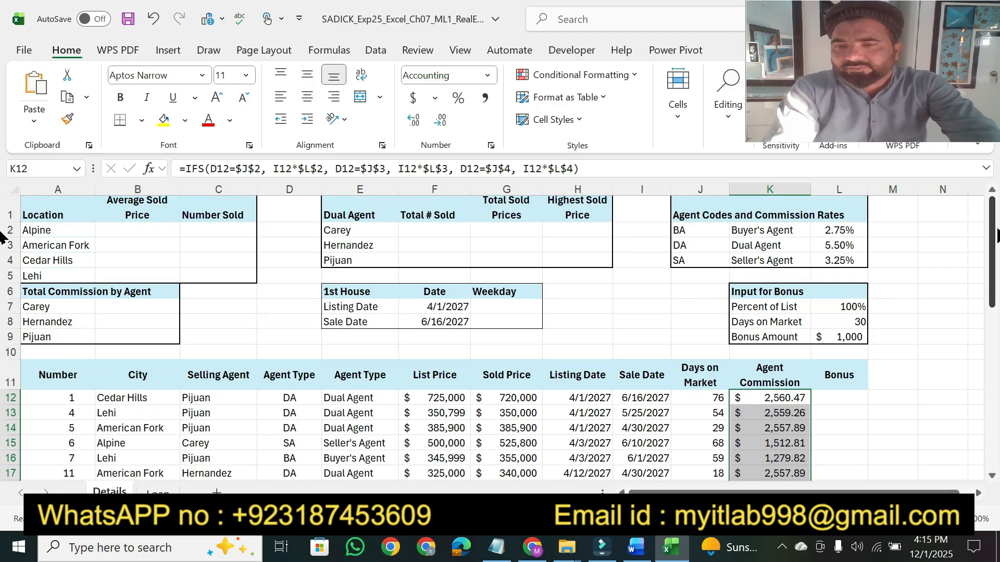
Switch to Word to check step 4, then return to Excel and inspect the cell references in K12's IFS formula
{"action": "left_click", "coordinate": [636, 548]}
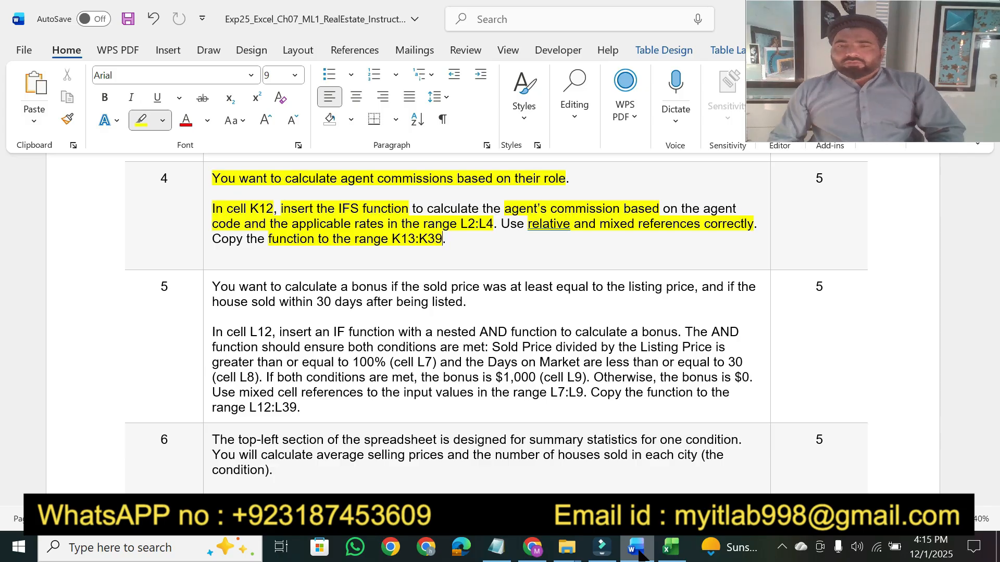
{"action": "left_click", "coordinate": [670, 546]}
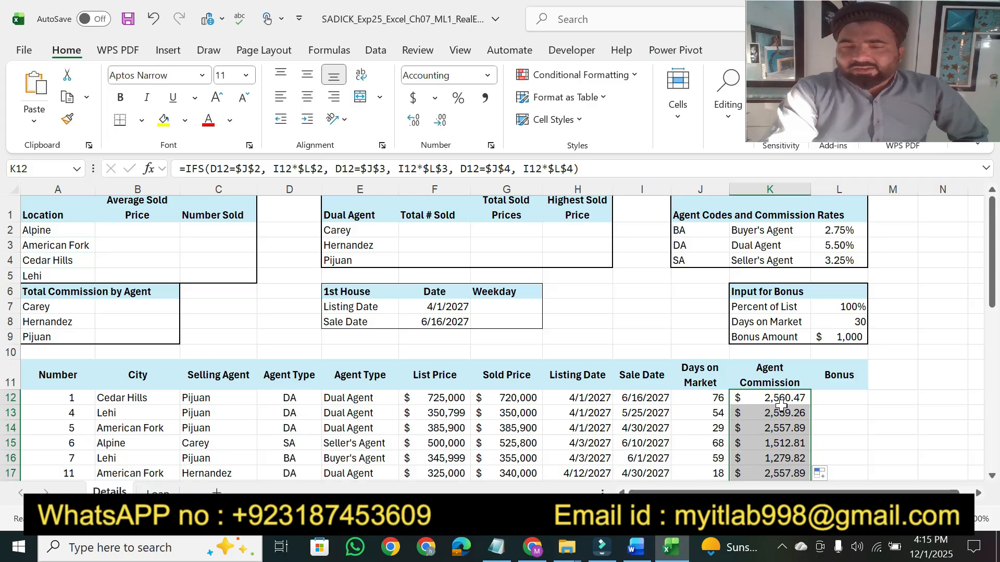
{"action": "left_click", "coordinate": [593, 170]}
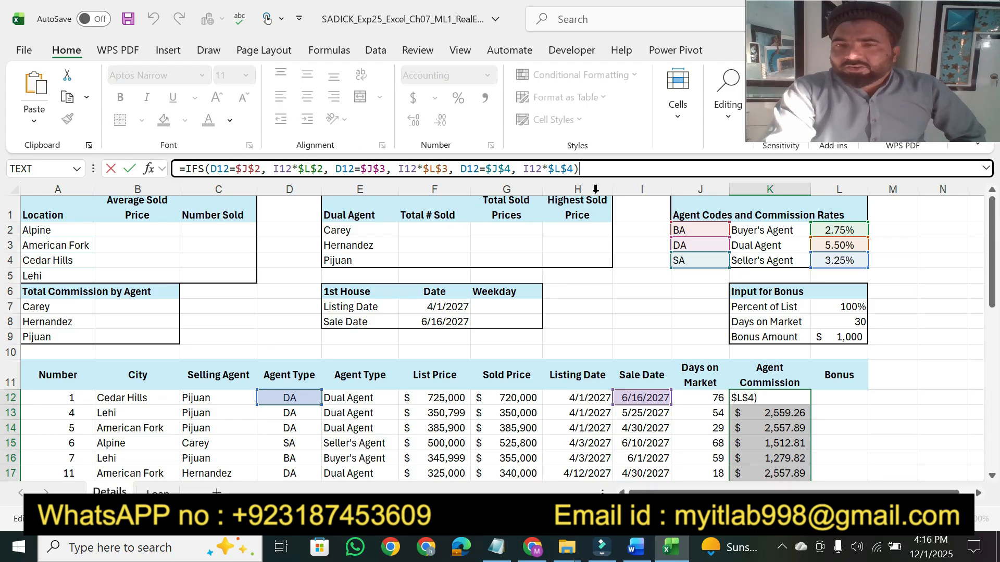
{"action": "key", "text": "Return"}
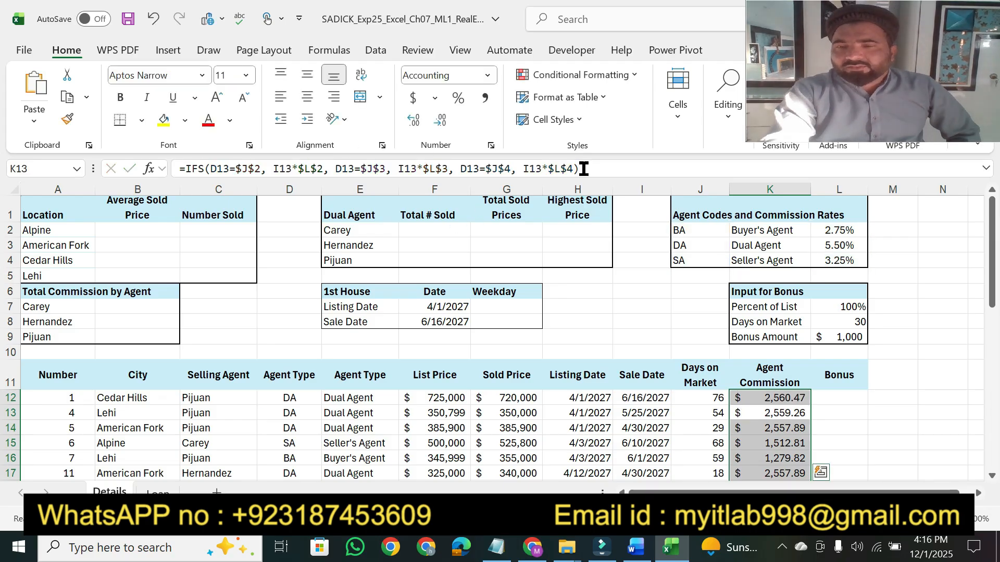
Switch to Word and highlight step 5's opening sentence on the sold-price condition and "house sold within 30 days after being listed"
{"action": "left_click", "coordinate": [638, 547]}
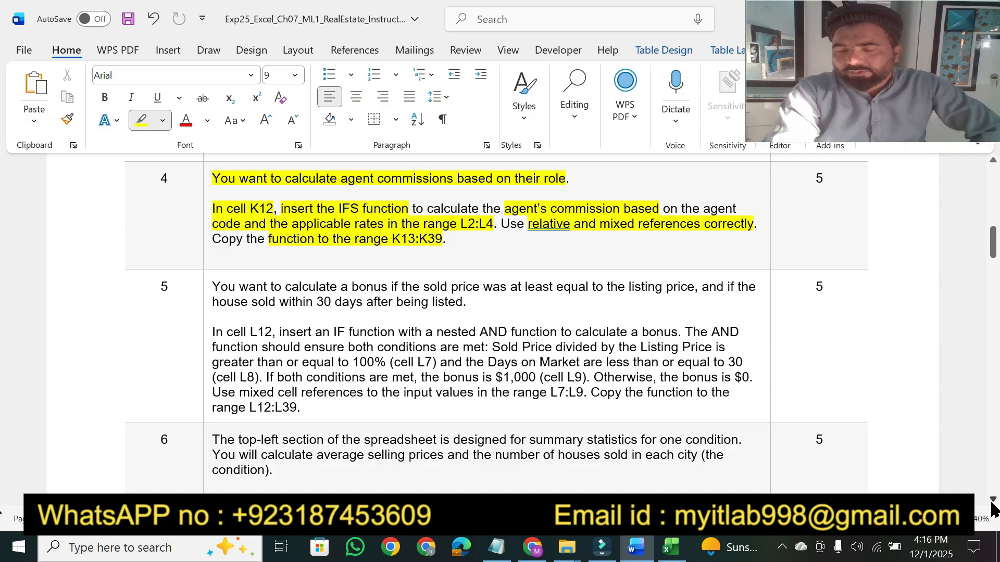
{"action": "scroll", "coordinate": [993, 506], "scroll_direction": "down", "scroll_amount": 3}
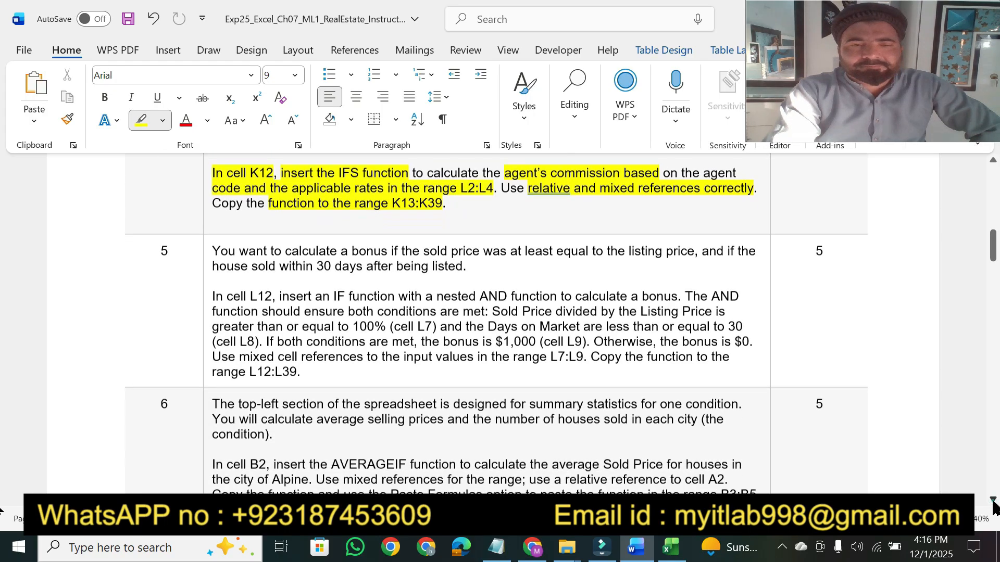
{"action": "scroll", "coordinate": [992, 506], "scroll_direction": "down", "scroll_amount": 3}
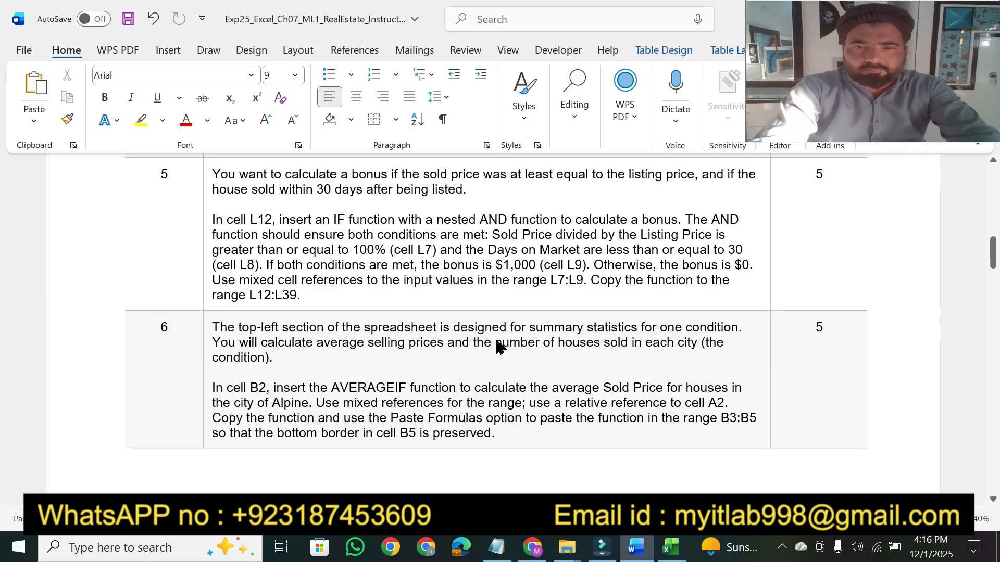
{"action": "left_click", "coordinate": [141, 121]}
{"action": "left_click_drag", "start_coordinate": [213, 174], "coordinate": [680, 175]}
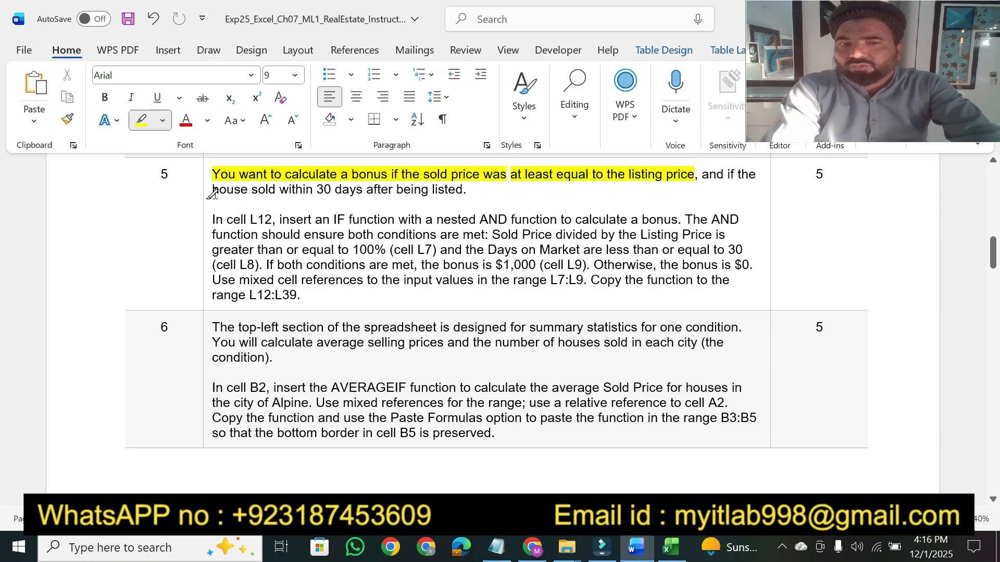
{"action": "left_click_drag", "start_coordinate": [212, 190], "coordinate": [451, 191]}
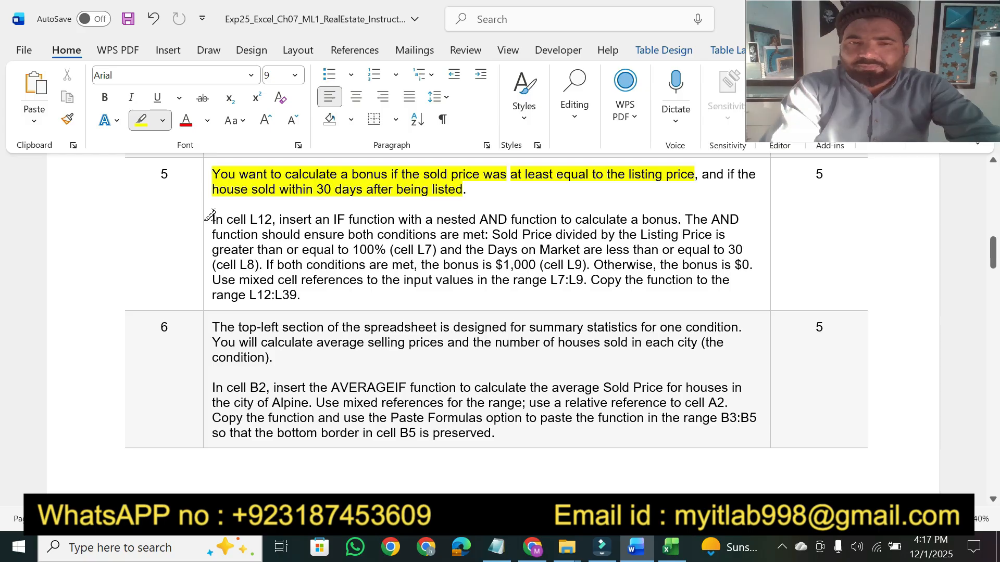
Highlight step 5's phrases "In cell L12", "insert an IF function with a nested AND function", "calculate a bonus" and "function should ensure both conditions are met"
{"action": "left_click_drag", "start_coordinate": [211, 220], "coordinate": [532, 216]}
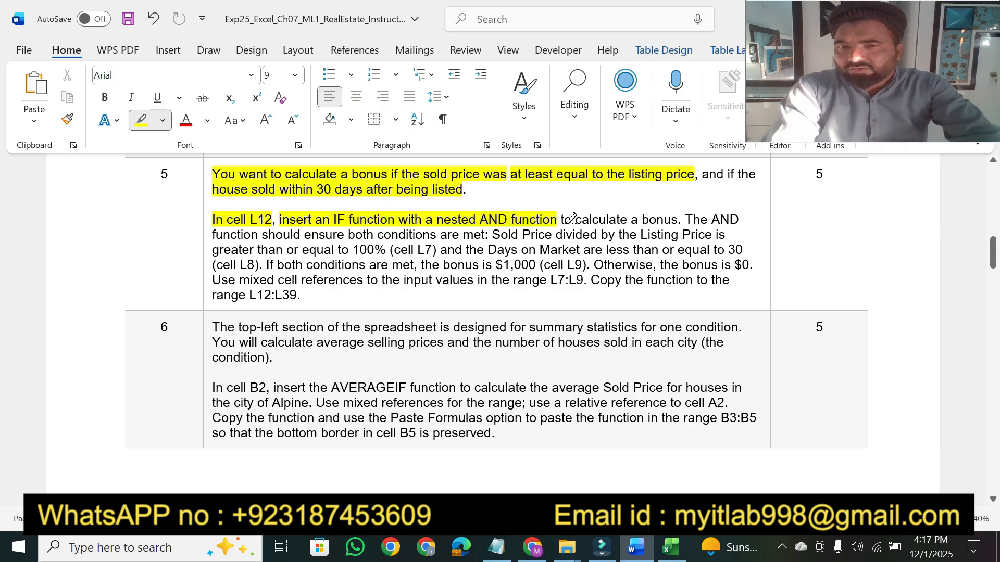
{"action": "left_click_drag", "start_coordinate": [576, 219], "coordinate": [676, 220]}
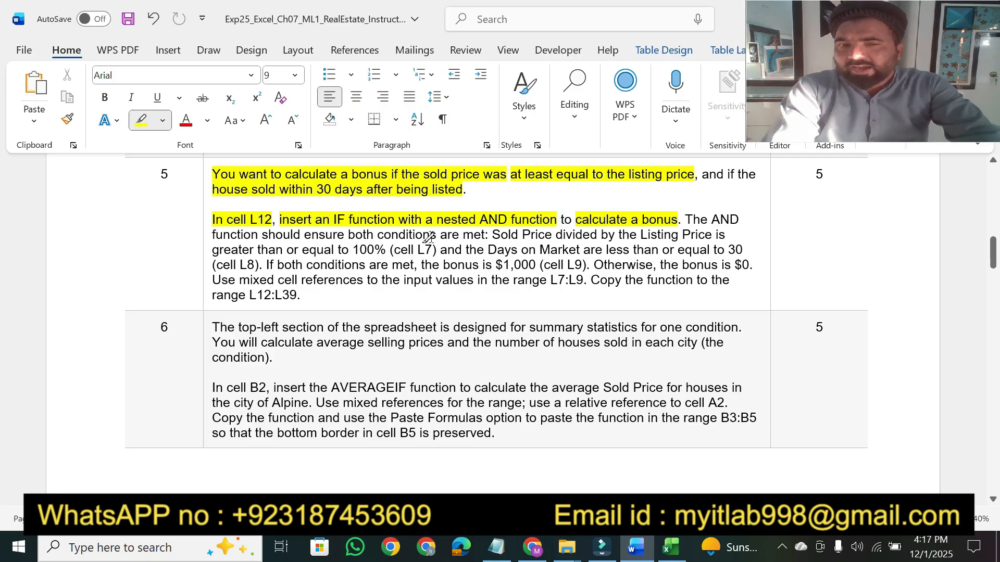
{"action": "mouse_move", "coordinate": [211, 236]}
{"action": "left_mouse_down"}
{"action": "mouse_move", "coordinate": [343, 221]}
{"action": "mouse_move", "coordinate": [477, 234]}
{"action": "left_mouse_up"}
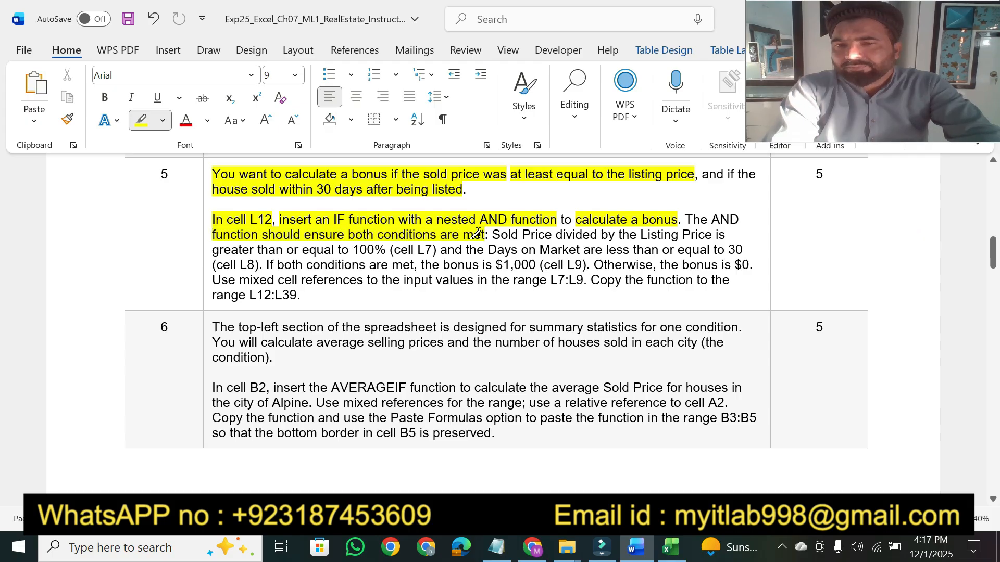
Switch to Excel and start an IF function with a nested AND function in L12, the first Bonus cell
{"action": "left_click", "coordinate": [680, 551]}
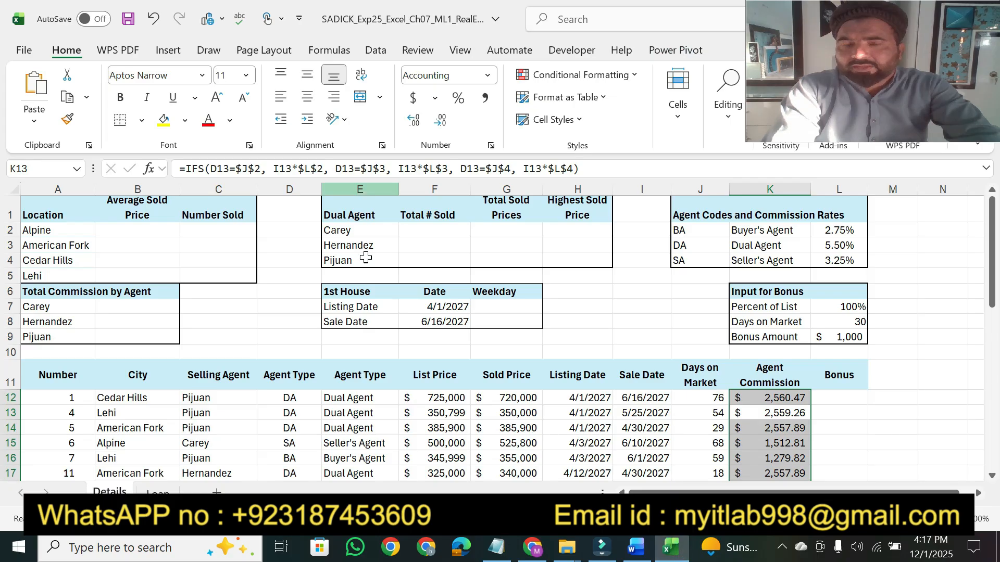
{"action": "left_click", "coordinate": [826, 395]}
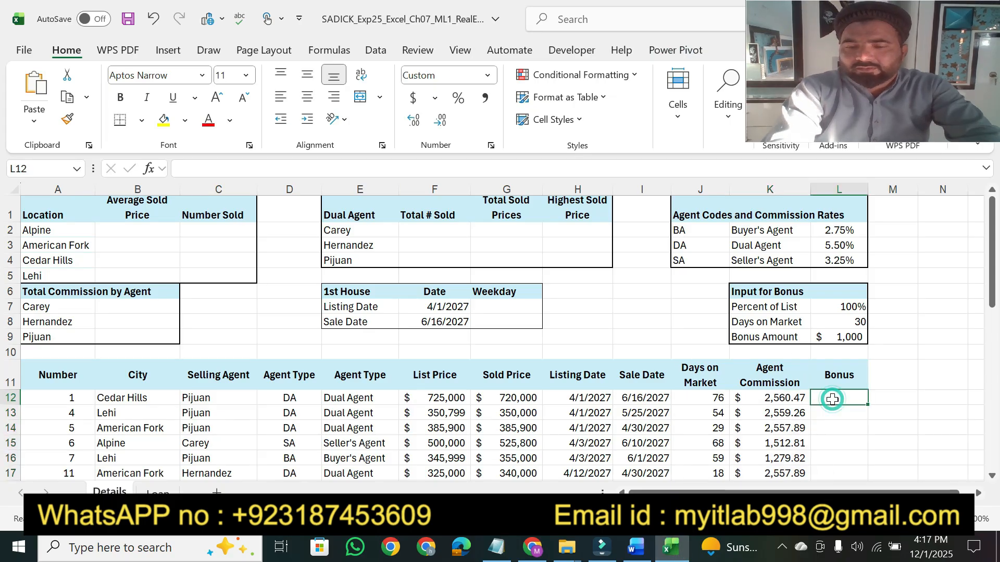
{"action": "type", "text": "="}
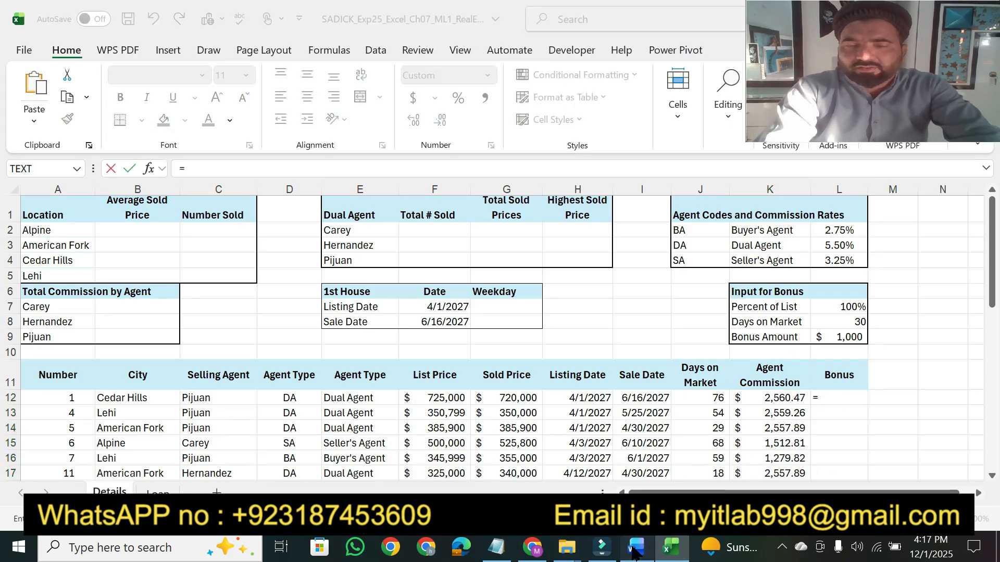
{"action": "left_click", "coordinate": [635, 548]}
{"action": "left_click", "coordinate": [635, 548]}
{"action": "type", "text": "if"}
{"action": "key", "text": "Tab"}
{"action": "type", "text": "an"}
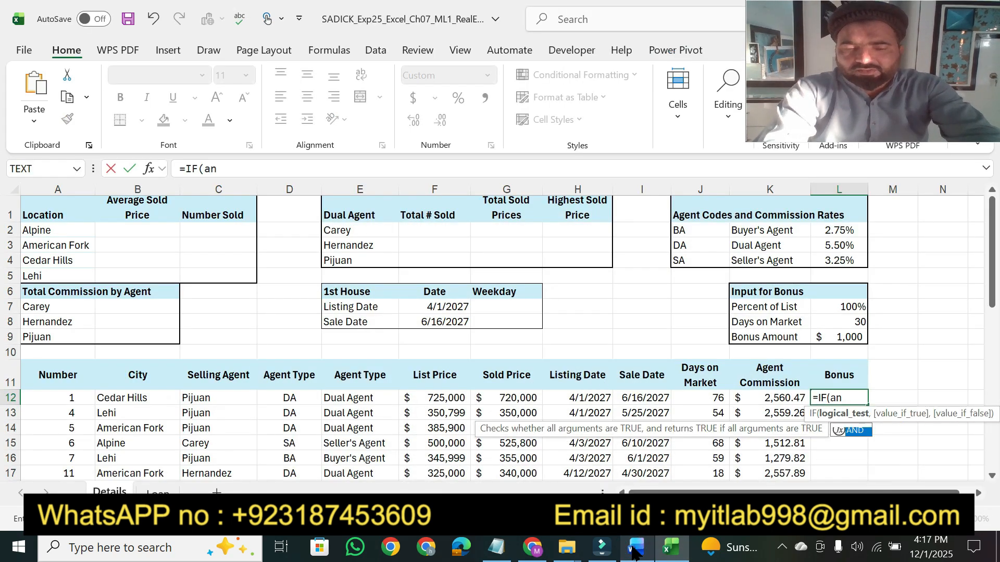
{"action": "key", "text": "Tab"}
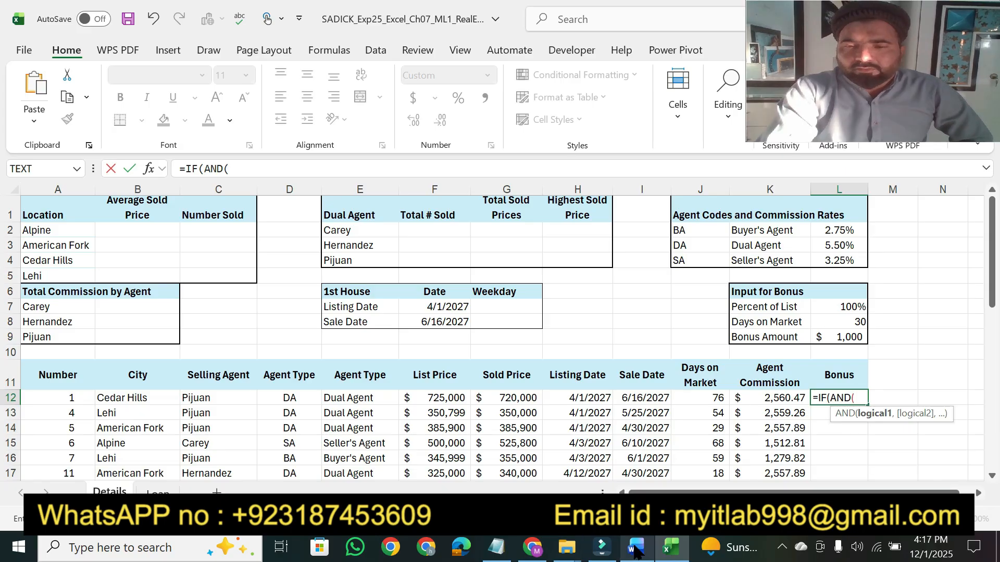
Switch to Word, highlight step 5's phrase "Sold Price divided by the Listing Price", and return to the L12 formula in Excel
{"action": "left_click", "coordinate": [635, 548]}
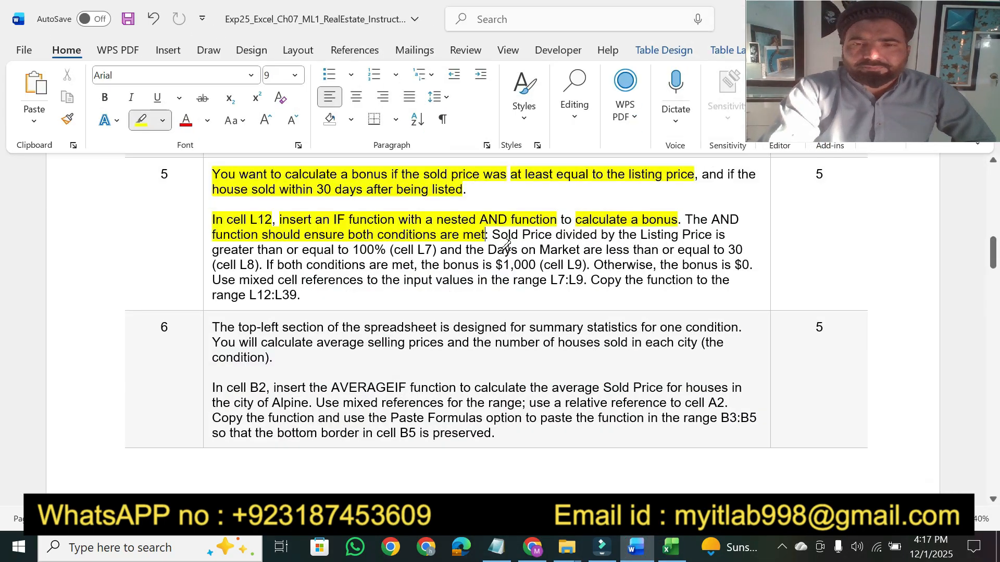
{"action": "mouse_move", "coordinate": [492, 236]}
{"action": "left_mouse_down"}
{"action": "mouse_move", "coordinate": [630, 234]}
{"action": "mouse_move", "coordinate": [646, 222]}
{"action": "mouse_move", "coordinate": [693, 232]}
{"action": "left_mouse_up"}
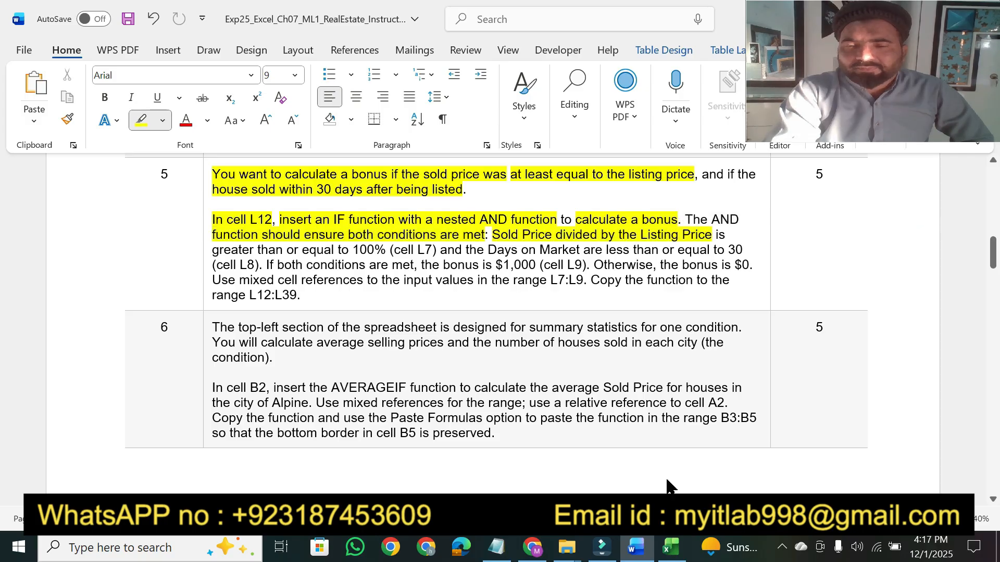
{"action": "left_click", "coordinate": [671, 547]}
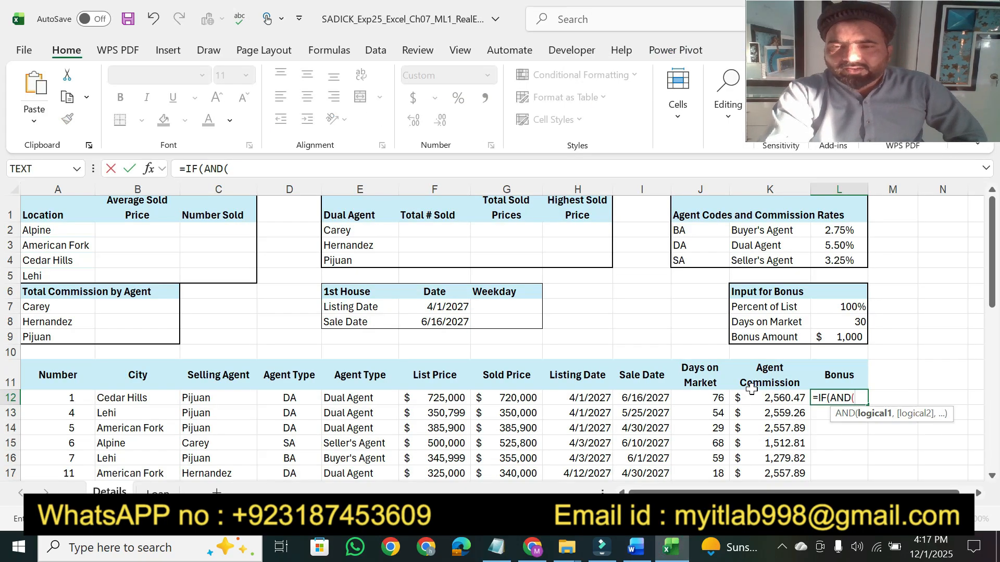
Enter Sold Price divided by List Price, G12/F12, as the start of the AND function's first condition in L12
{"action": "left_click", "coordinate": [521, 400]}
{"action": "type", "text": "/"}
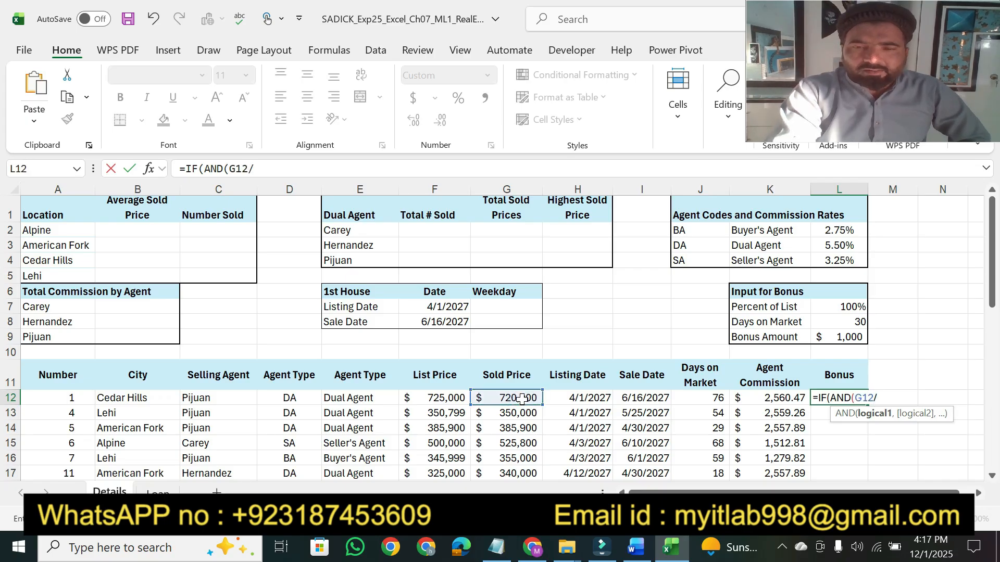
{"action": "left_click", "coordinate": [437, 396]}
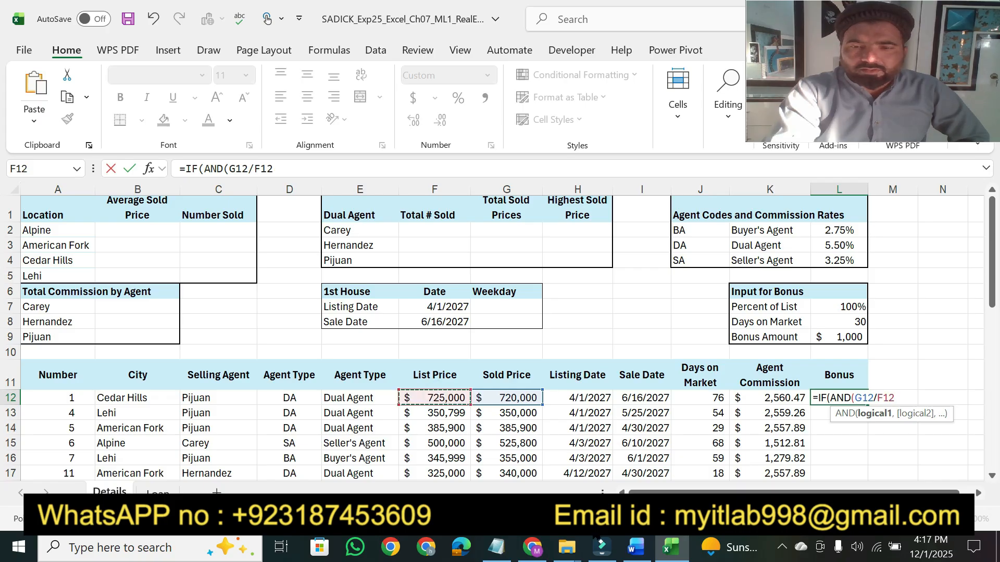
Switch to Word, highlight step 5's phrase "than or equal to 100%", and return to the L12 formula in Excel
{"action": "left_click", "coordinate": [636, 547]}
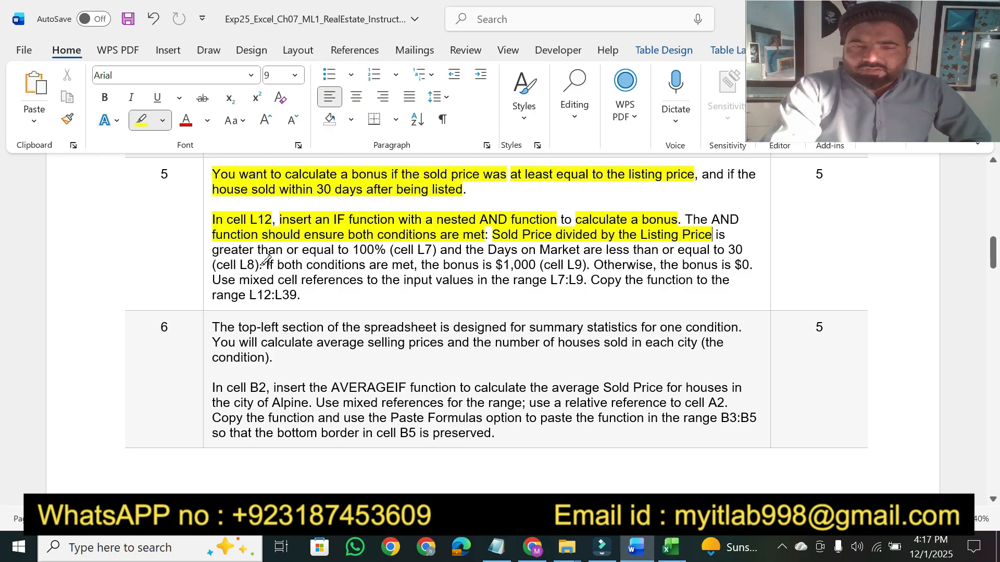
{"action": "left_click_drag", "start_coordinate": [259, 250], "coordinate": [386, 250]}
{"action": "left_click", "coordinate": [671, 547]}
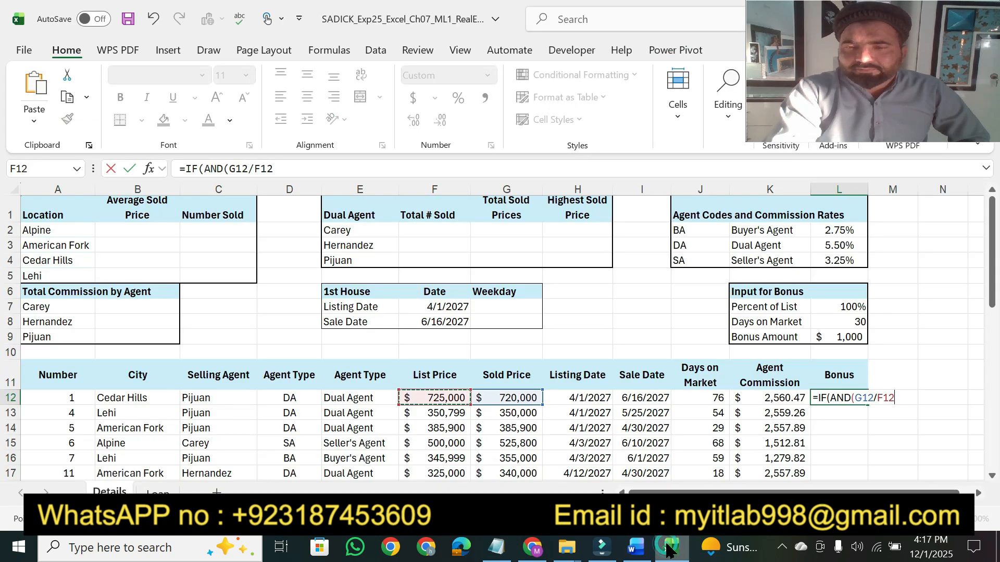
Complete the first AND condition in L12 with >=$L$7, using an absolute reference, and start the second argument
{"action": "left_click", "coordinate": [323, 167]}
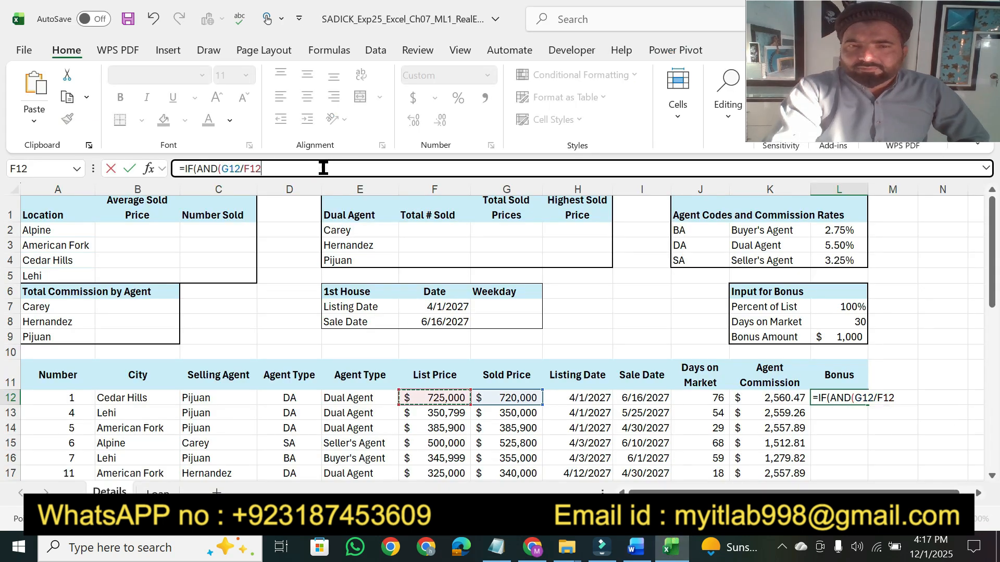
{"action": "type", "text": ">="}
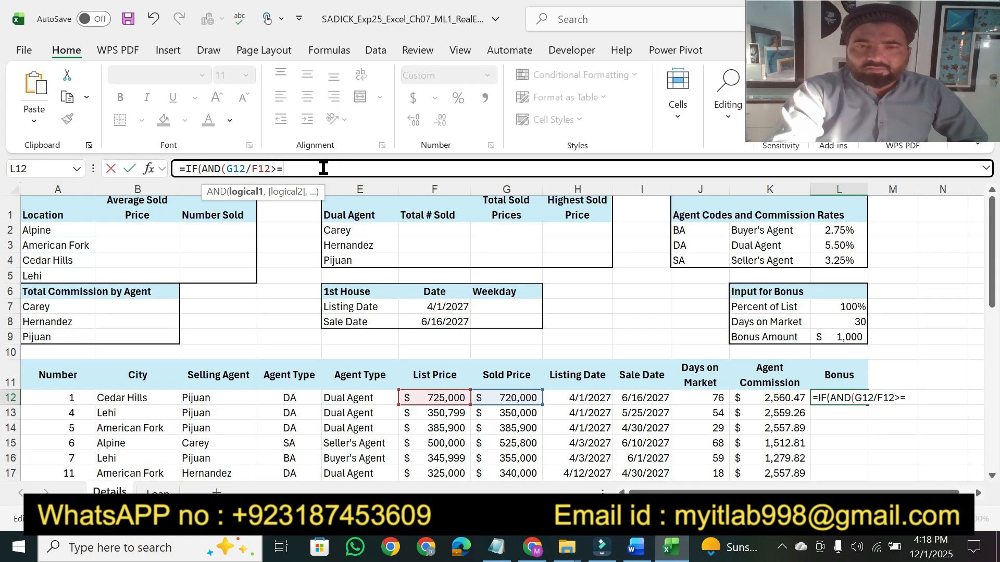
{"action": "left_click", "coordinate": [847, 305]}
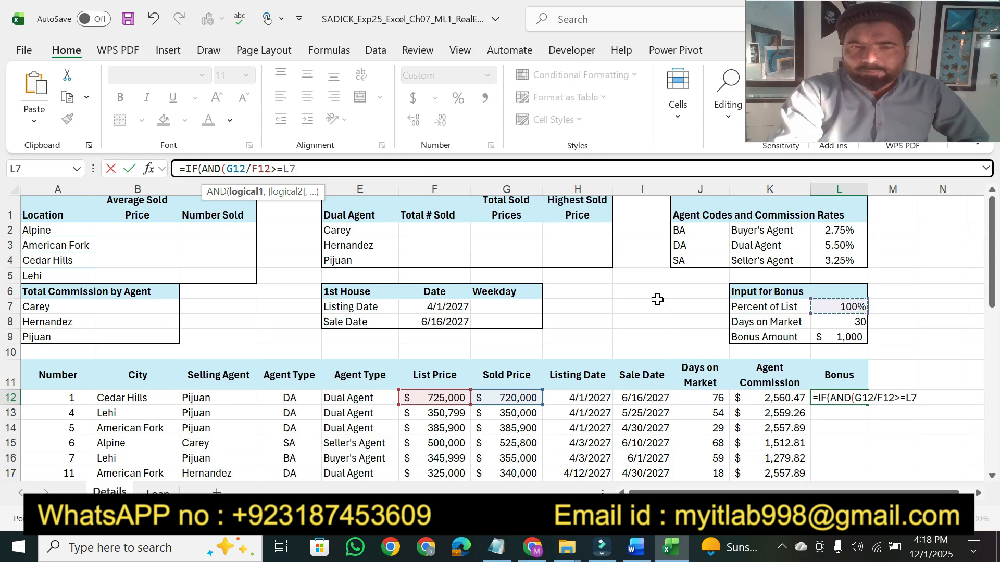
{"action": "key", "text": "F4"}
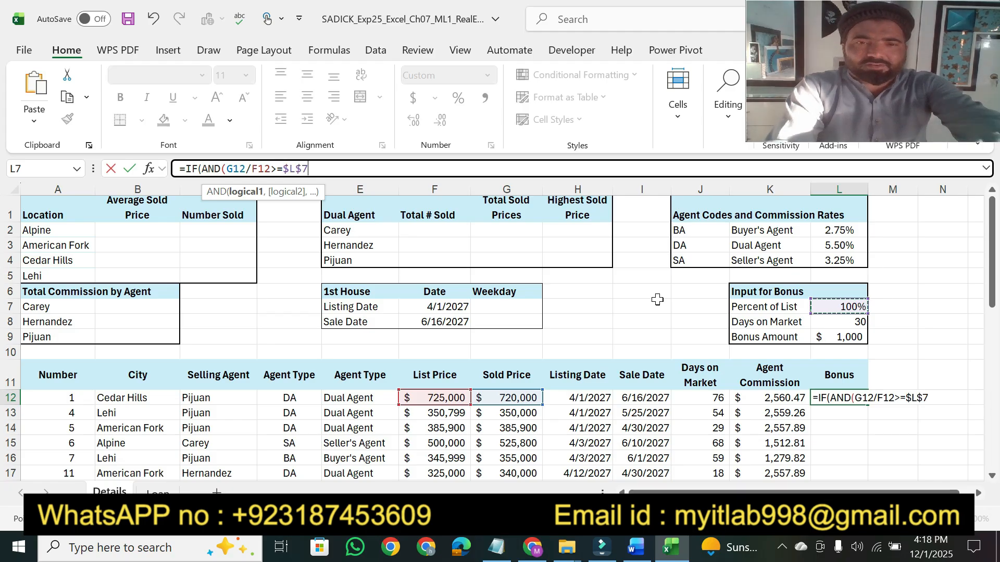
{"action": "type", "text": ","}
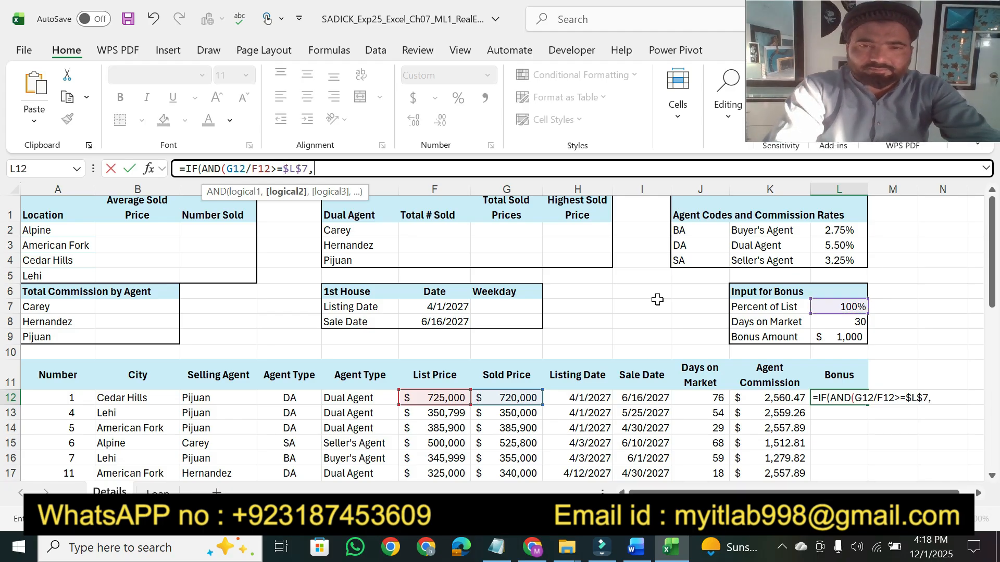
Highlight "Days on Market are less than or equal to 30" in Word's step 5, then add $L$8 to the L12 formula in Excel
{"action": "left_click", "coordinate": [637, 551]}
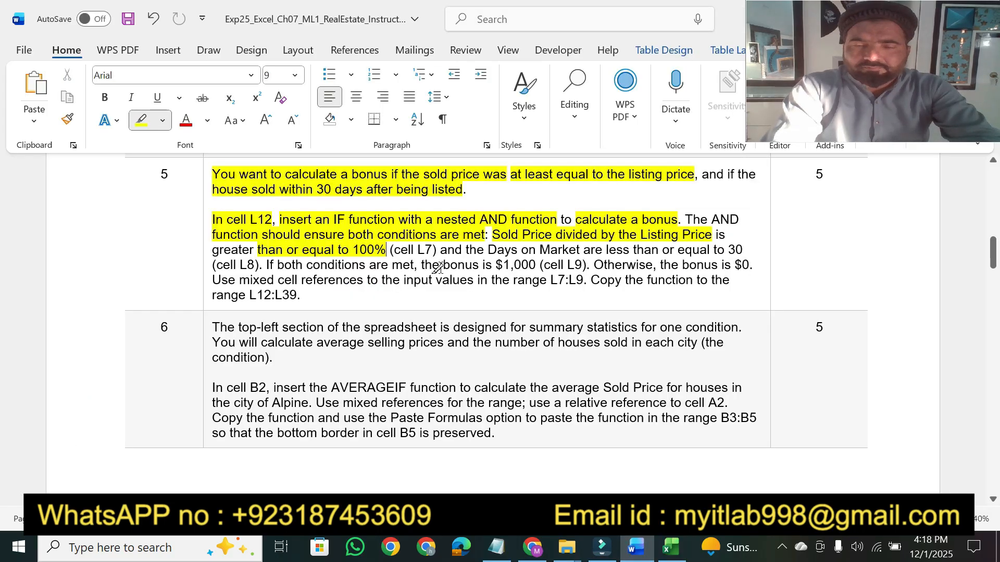
{"action": "mouse_move", "coordinate": [484, 249]}
{"action": "left_mouse_down"}
{"action": "mouse_move", "coordinate": [744, 249]}
{"action": "mouse_move", "coordinate": [736, 246]}
{"action": "left_mouse_up"}
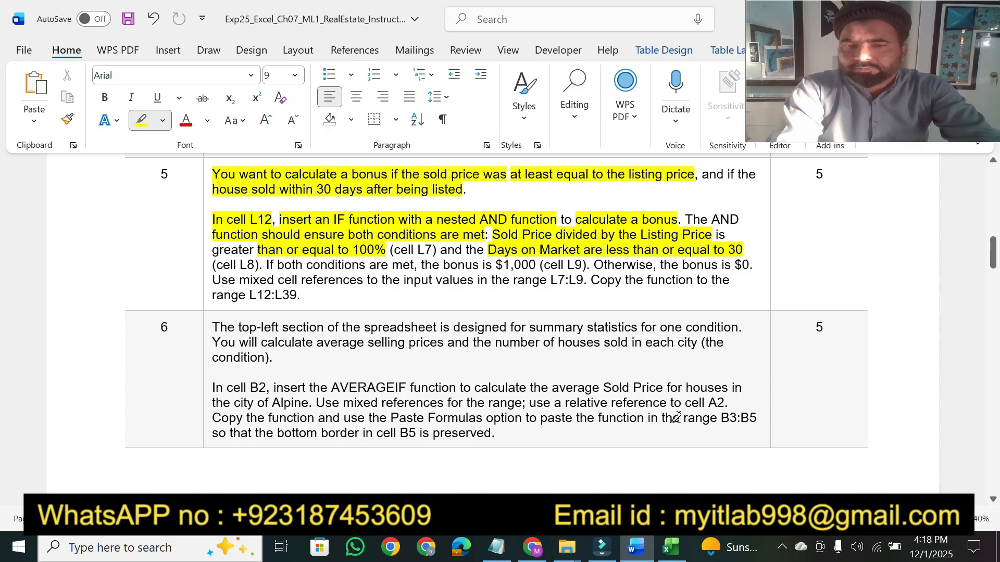
{"action": "left_click", "coordinate": [670, 547]}
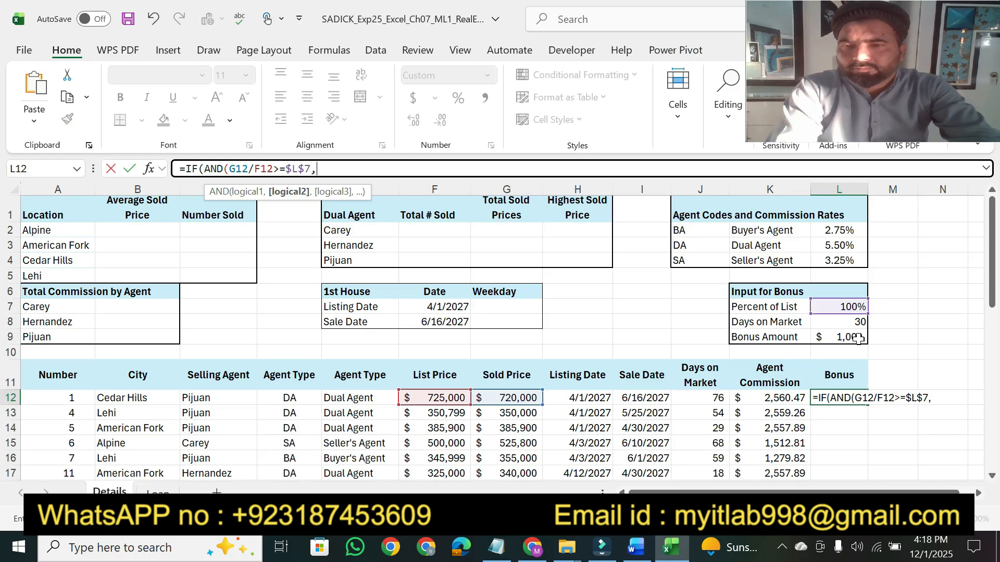
{"action": "left_click", "coordinate": [849, 323]}
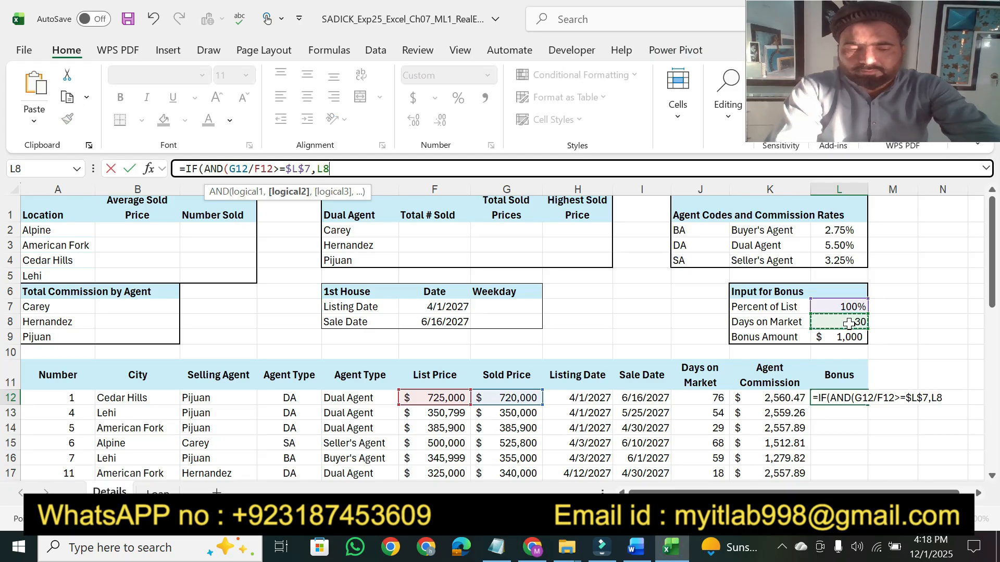
{"action": "key", "text": "F4"}
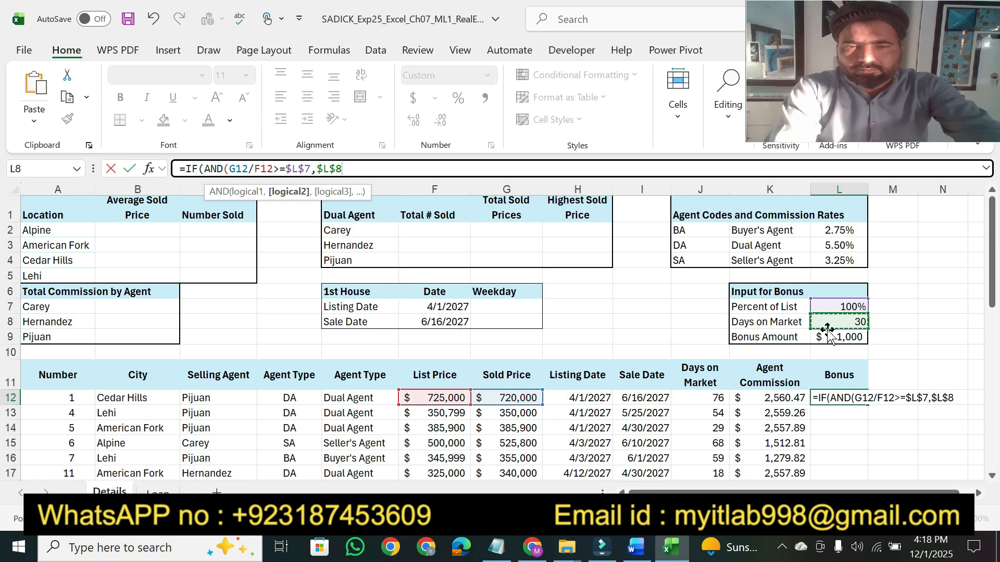
Highlight "If both conditions are met, the bonus is $1,000 (cell" in Word, then add $L$9 as the next argument of Excel's L12 formula
{"action": "left_click", "coordinate": [636, 549]}
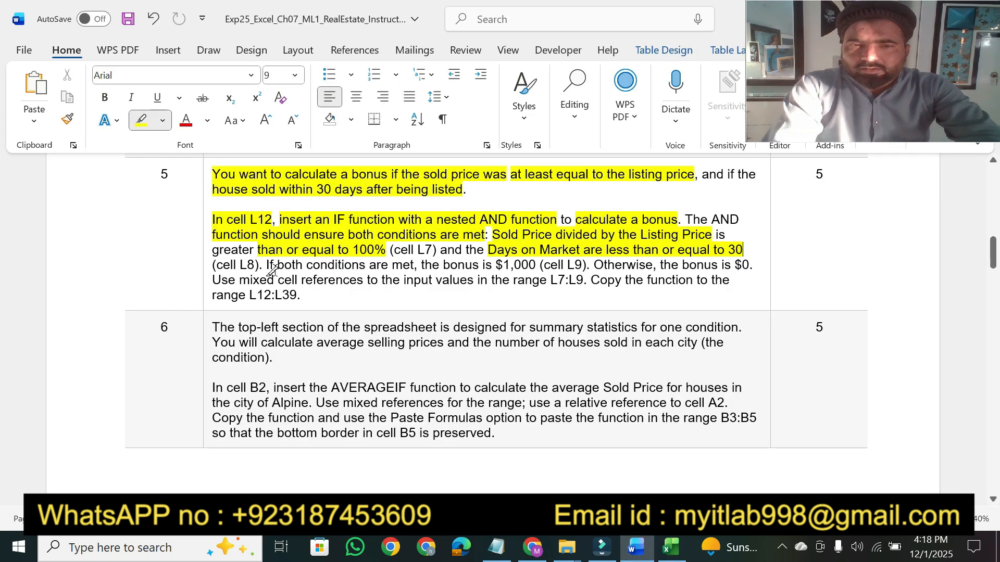
{"action": "mouse_move", "coordinate": [262, 267]}
{"action": "left_mouse_down"}
{"action": "mouse_move", "coordinate": [365, 279]}
{"action": "mouse_move", "coordinate": [385, 266]}
{"action": "mouse_move", "coordinate": [555, 259]}
{"action": "left_mouse_up"}
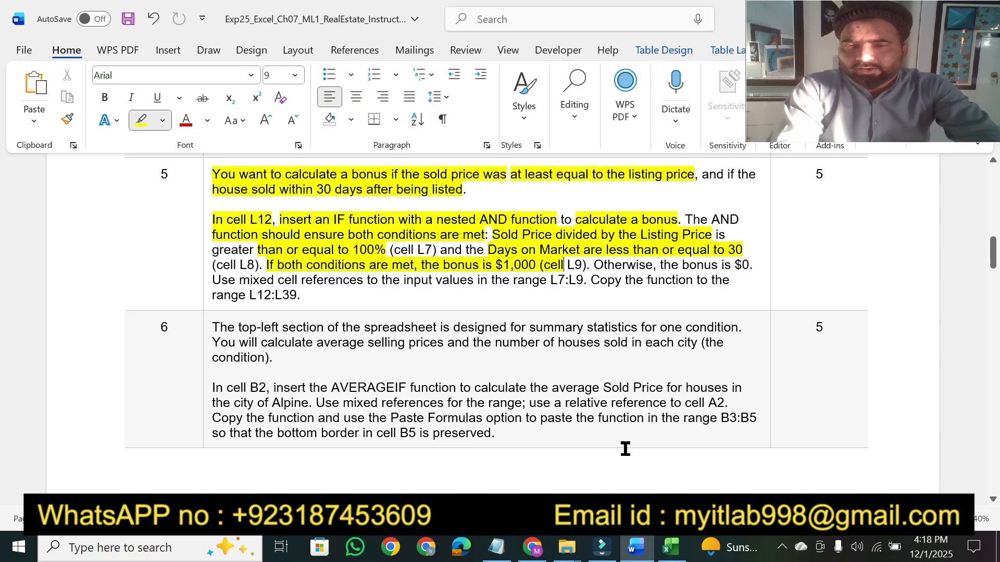
{"action": "left_click", "coordinate": [671, 548]}
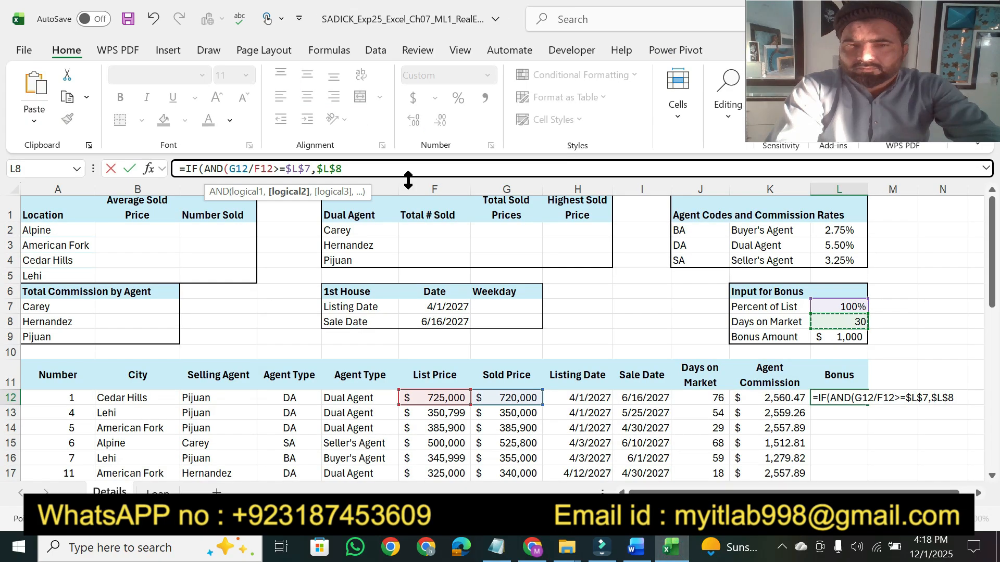
{"action": "type", "text": ","}
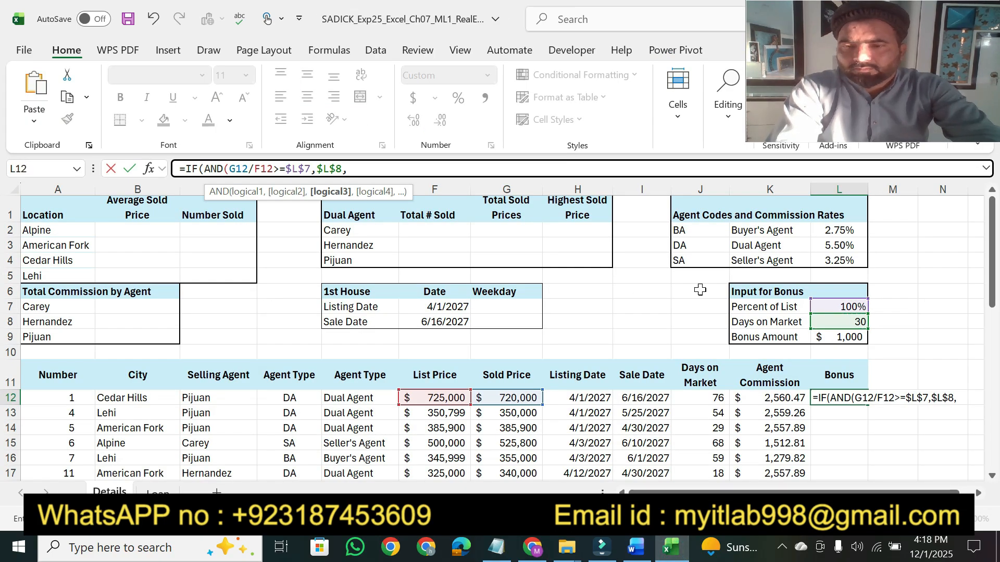
{"action": "left_click", "coordinate": [845, 338]}
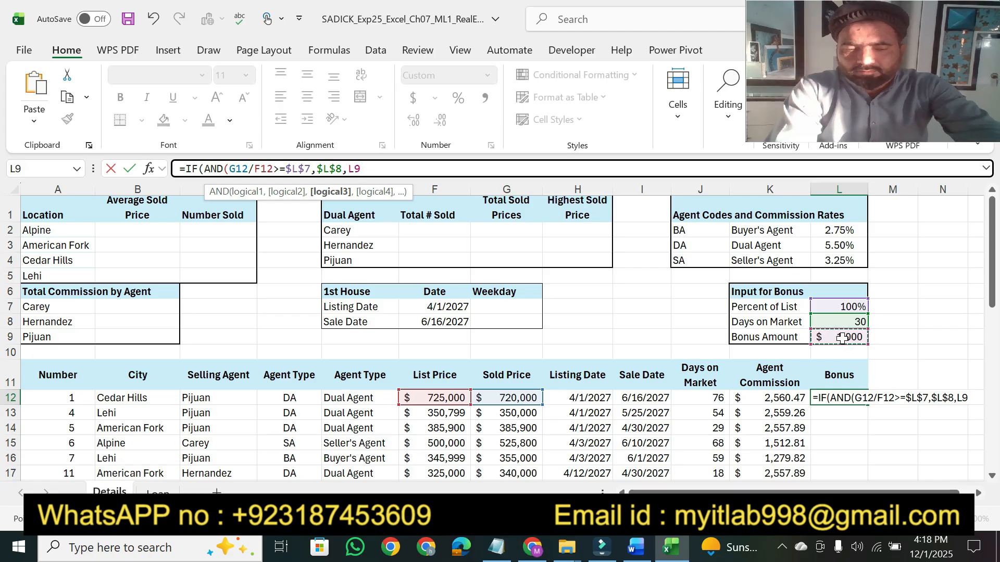
{"action": "key", "text": "F4"}
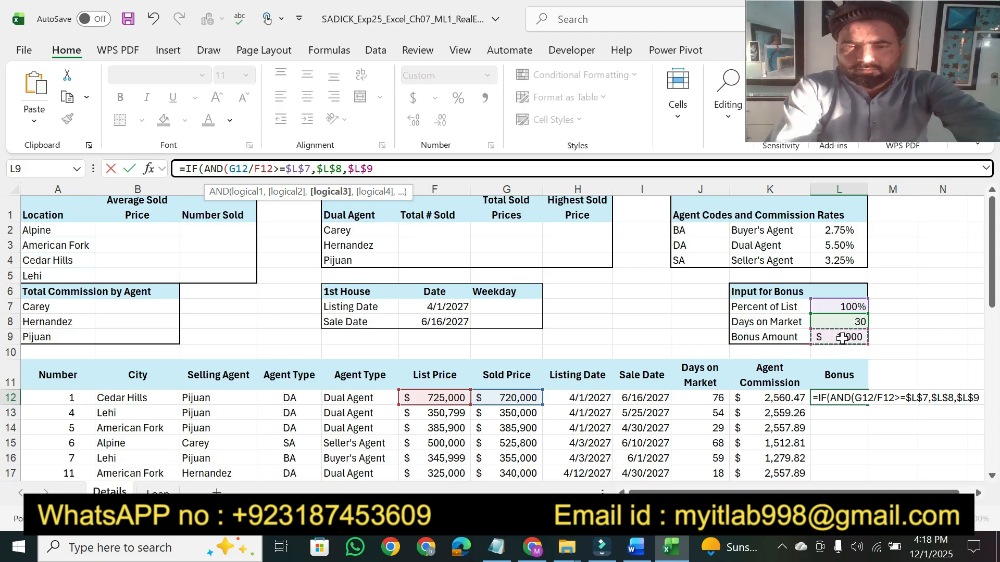
Highlight "the bonus is $0" in Word, then enter =IF(AND(I12/G12>=$L$7, J12<=$L$8), $L$9, 0) in L12 in Excel
{"action": "left_click", "coordinate": [632, 551]}
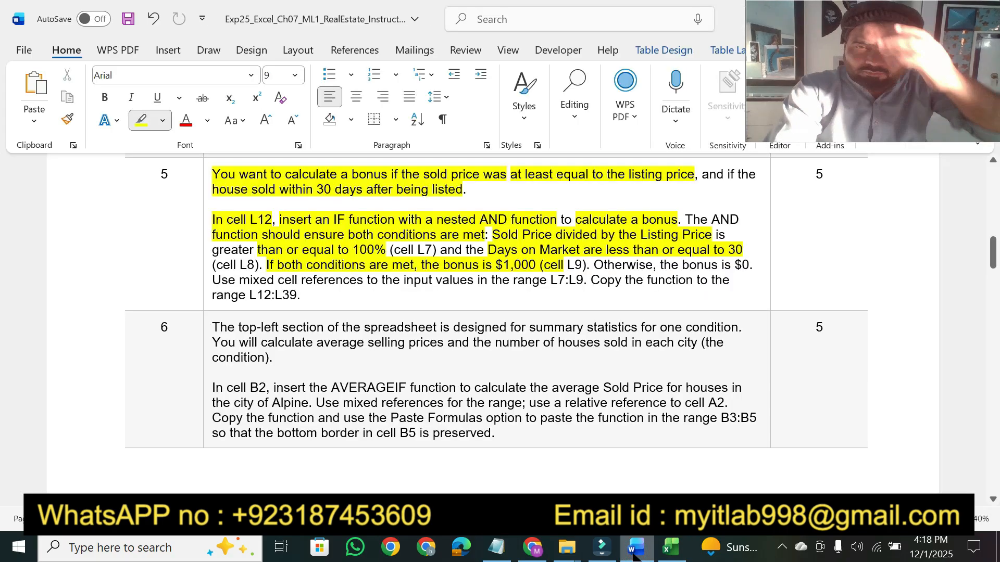
{"action": "left_click_drag", "start_coordinate": [660, 264], "coordinate": [746, 264]}
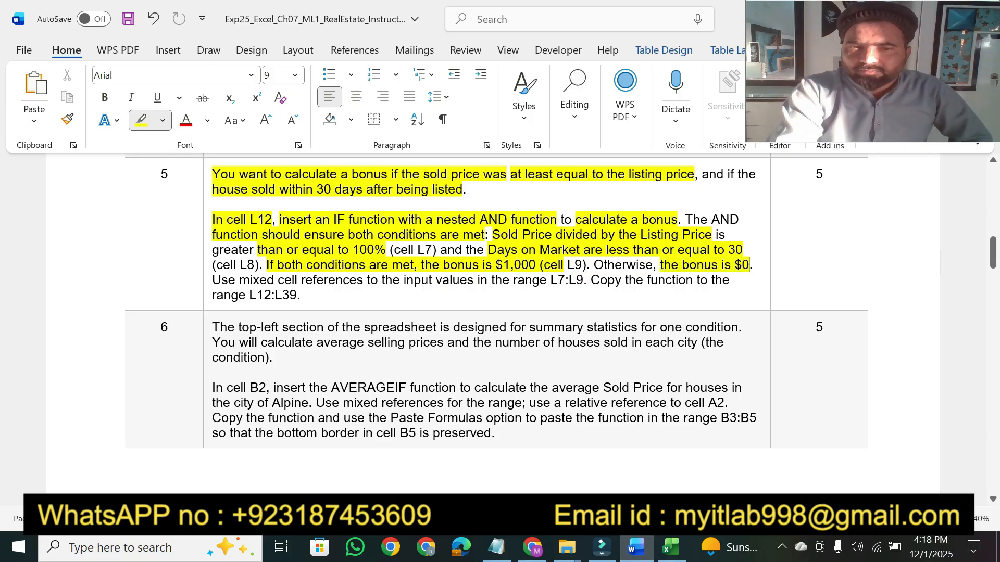
{"action": "left_click", "coordinate": [672, 549]}
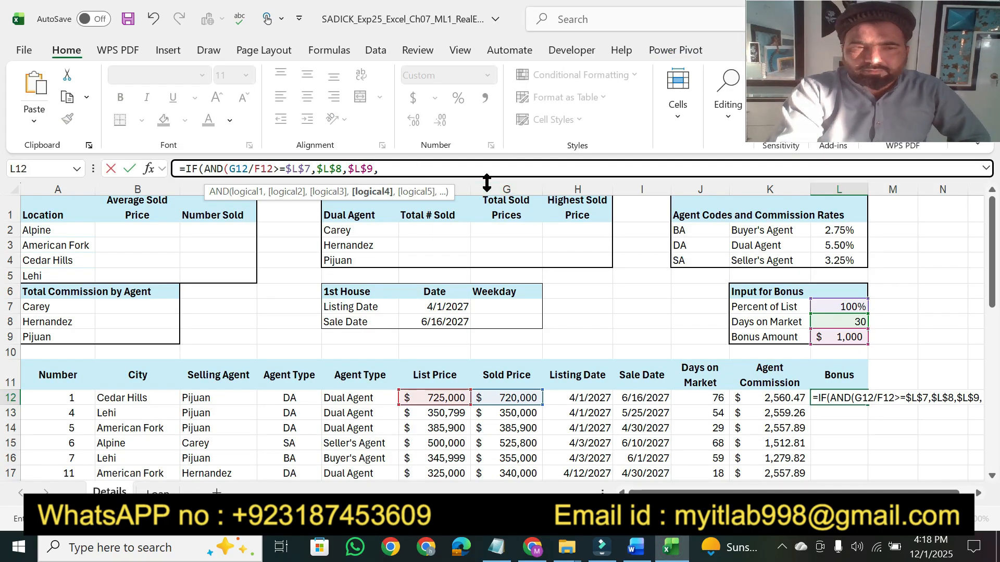
{"action": "type", "text": "0"}
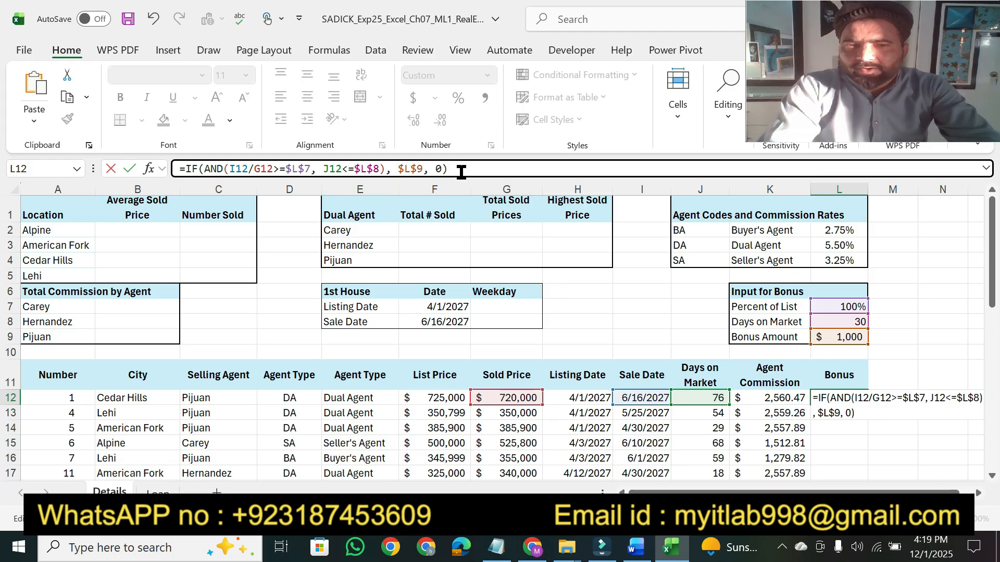
{"action": "key", "text": "Return"}
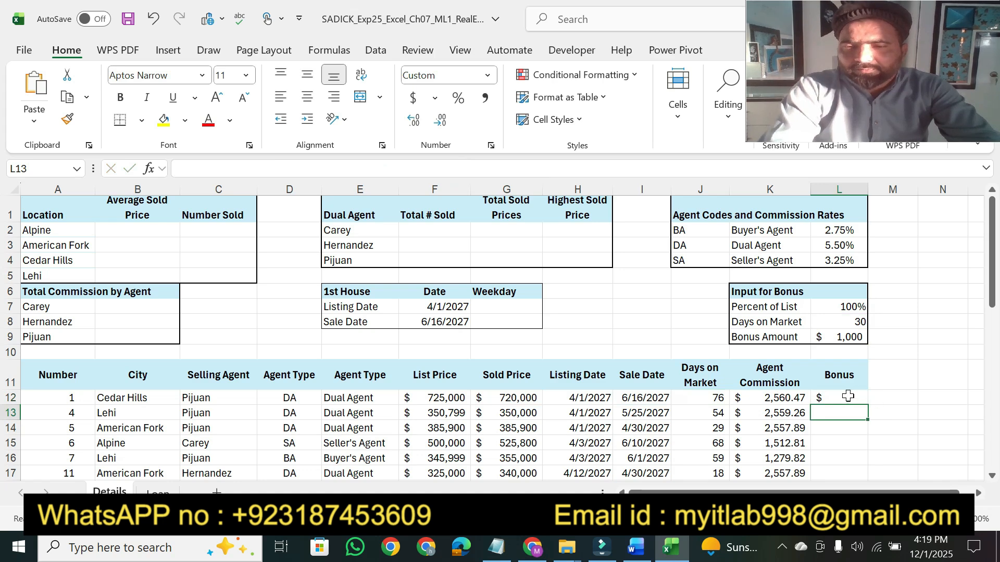
Copy the L12 bonus formula down the Bonus column and recheck the formula in L12
{"action": "left_click", "coordinate": [817, 397]}
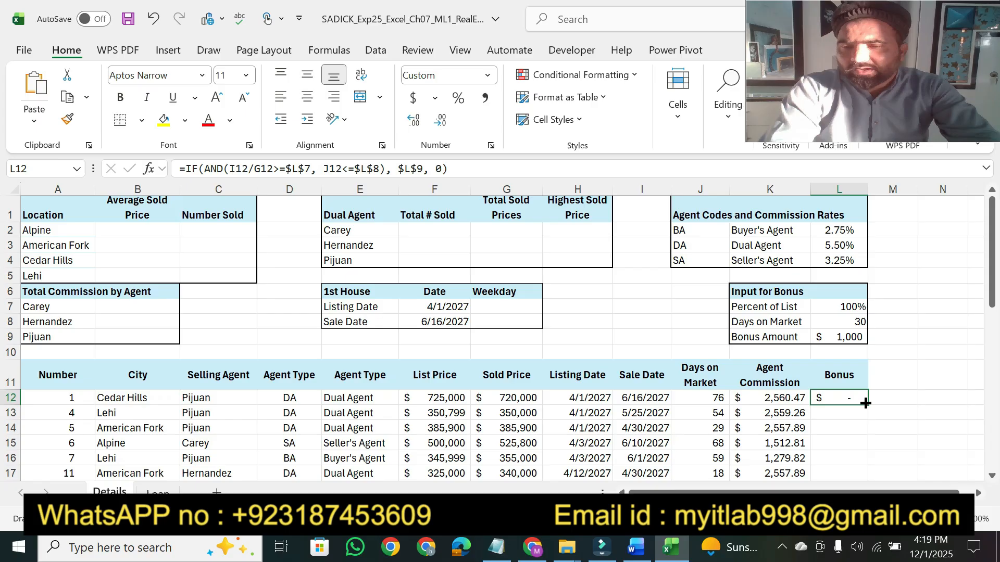
{"action": "double_click", "coordinate": [865, 404]}
{"action": "left_click_drag", "start_coordinate": [994, 289], "coordinate": [995, 249]}
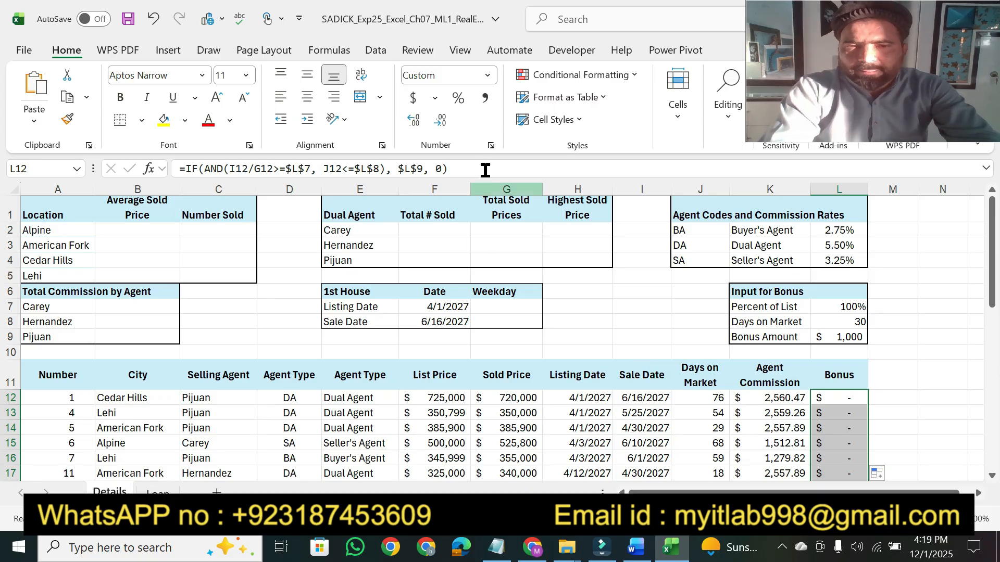
{"action": "left_click", "coordinate": [460, 170]}
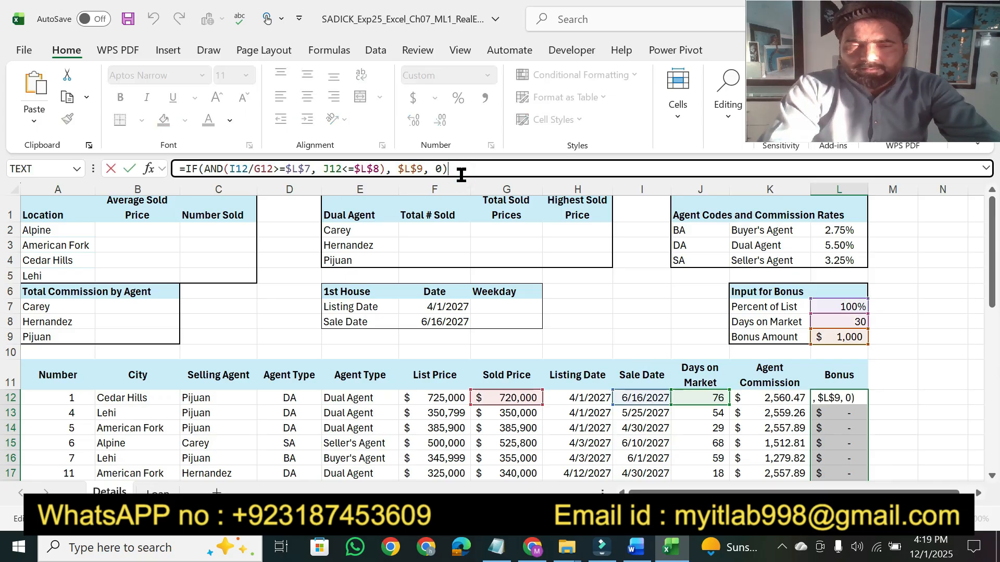
{"action": "key", "text": "Return"}
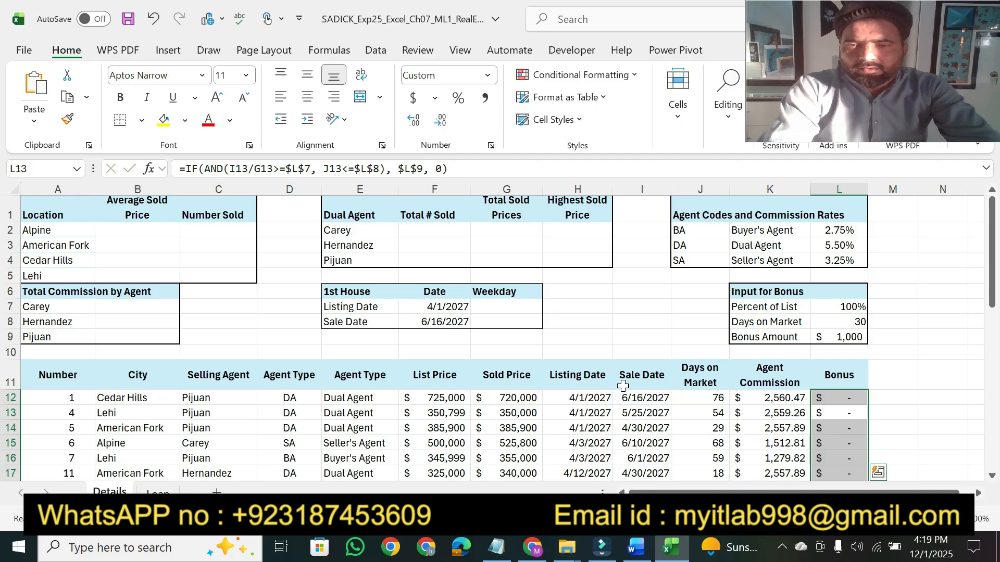
Switch to Word and highlight step 6's opening sentence, "The top-left section of the spreadsheet is designed for summary statistics for one condition."
{"action": "left_click", "coordinate": [643, 553]}
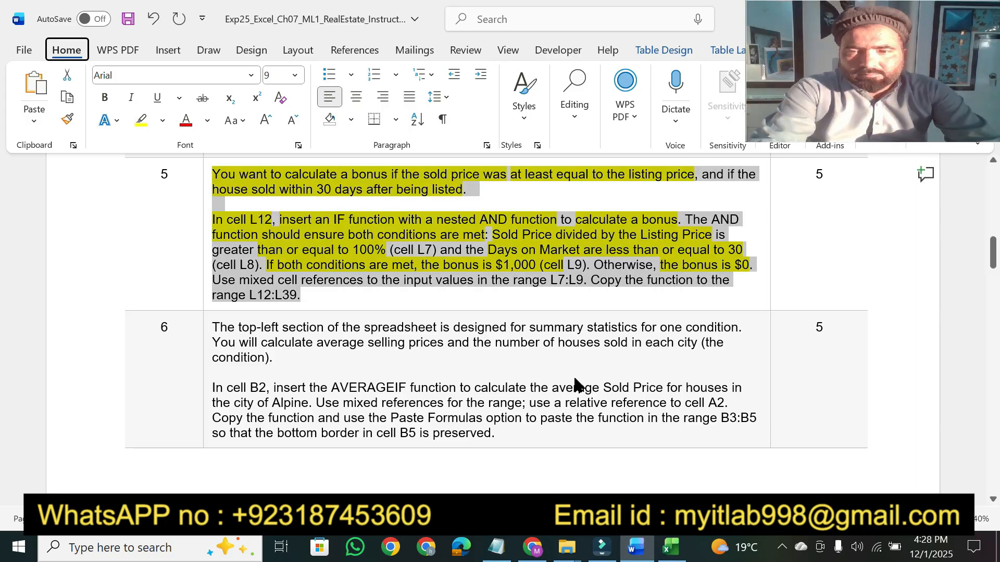
{"action": "key", "text": "alt"}
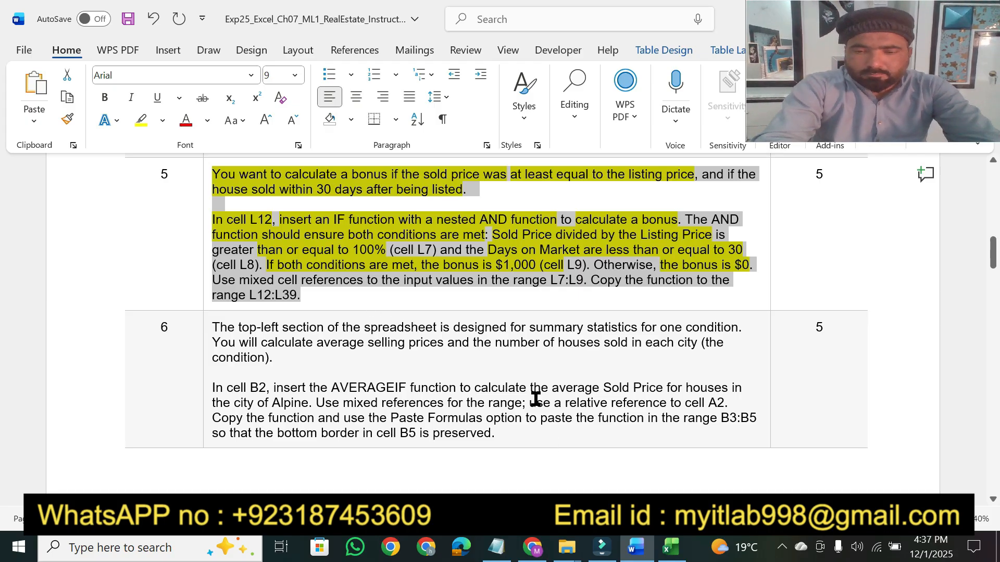
{"action": "left_click", "coordinate": [344, 292]}
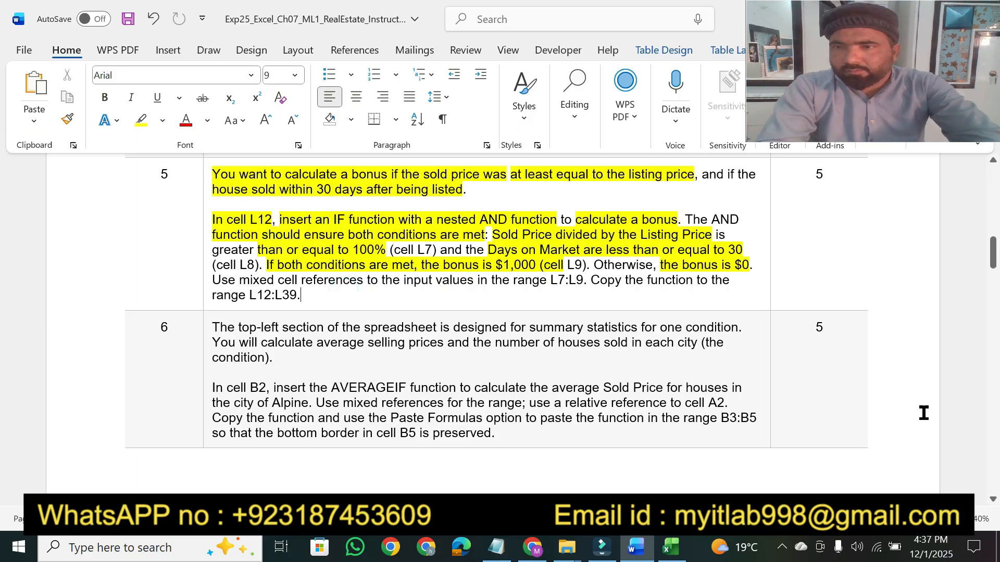
{"action": "scroll", "coordinate": [994, 502], "scroll_direction": "down", "scroll_amount": 3}
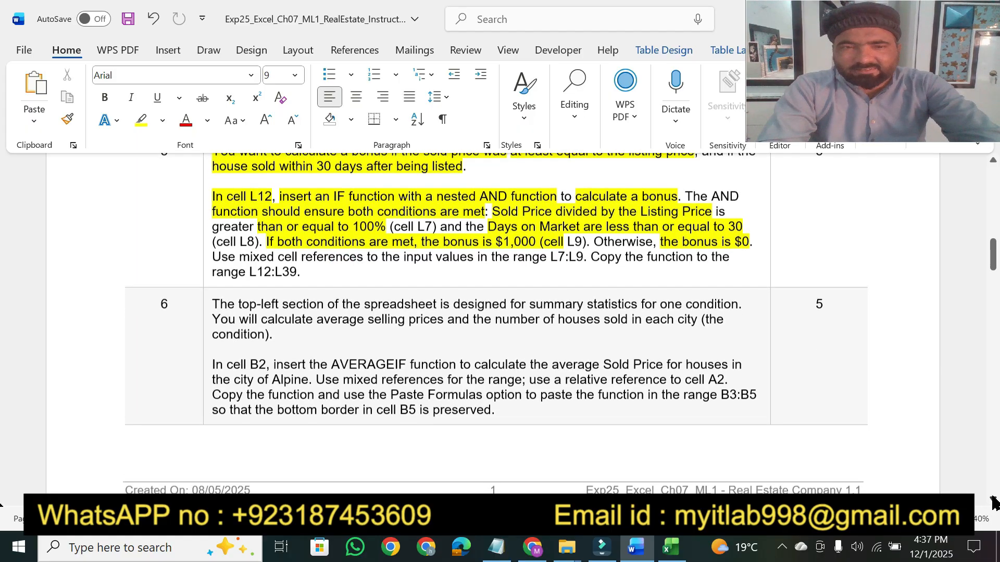
{"action": "scroll", "coordinate": [994, 502], "scroll_direction": "down", "scroll_amount": 1}
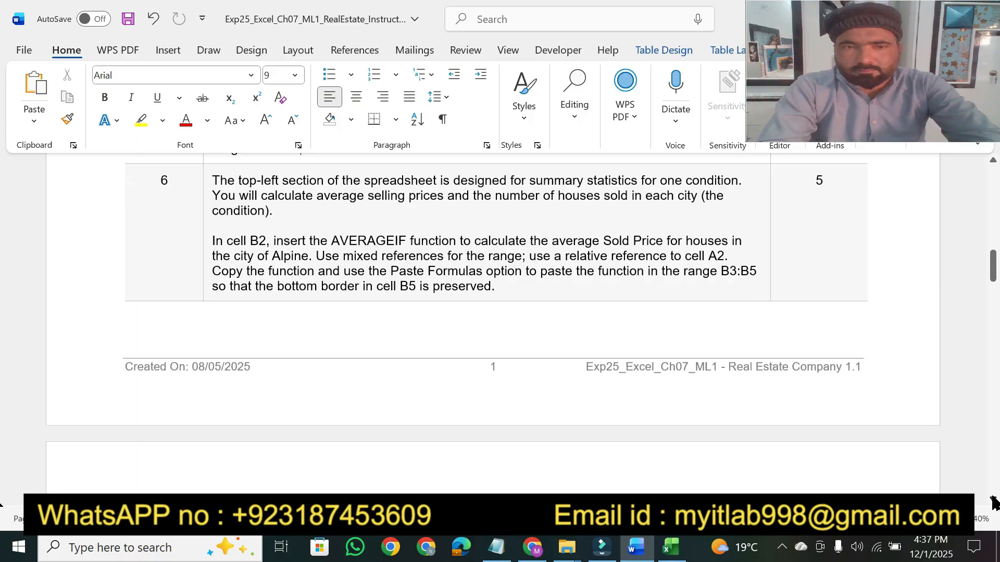
{"action": "left_click", "coordinate": [137, 121]}
{"action": "mouse_move", "coordinate": [208, 161]}
{"action": "left_mouse_down"}
{"action": "mouse_move", "coordinate": [646, 167]}
{"action": "mouse_move", "coordinate": [675, 180]}
{"action": "mouse_move", "coordinate": [682, 166]}
{"action": "mouse_move", "coordinate": [742, 163]}
{"action": "left_mouse_up"}
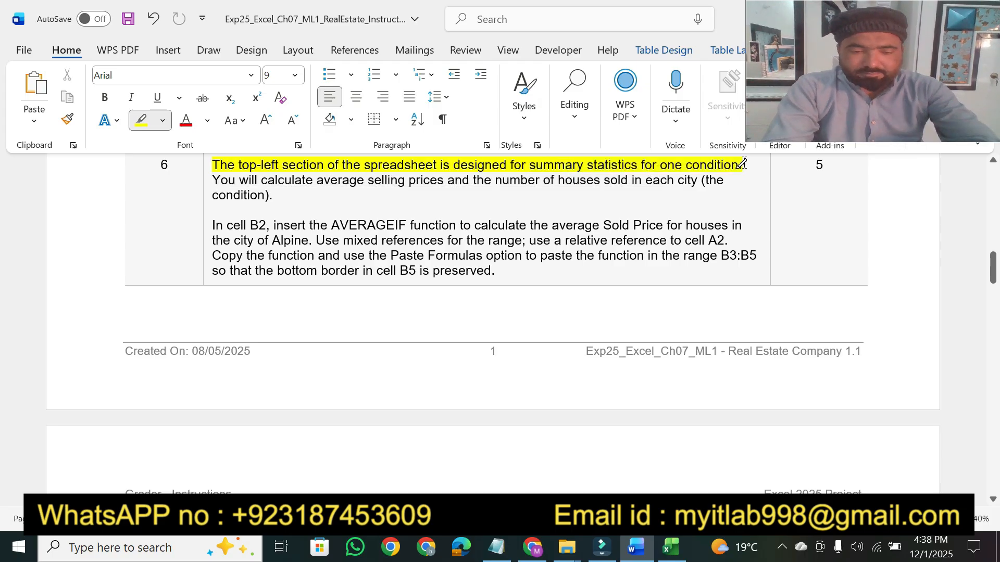
Highlight step 6's "You will calculate average selling prices and the number of houses sold in" and "In cell B2, insert the AVERAGEIF function"
{"action": "key", "text": "Escape"}
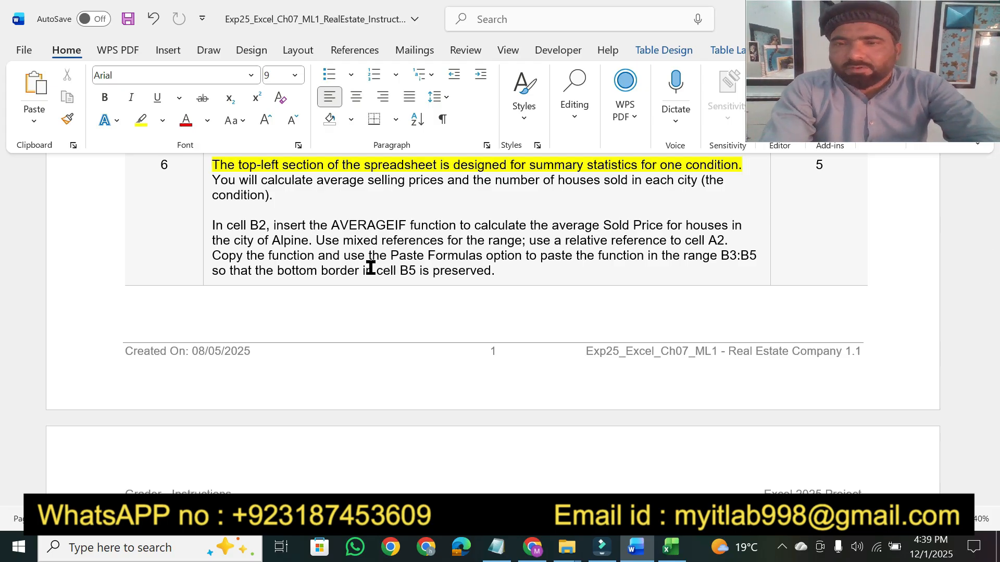
{"action": "left_click", "coordinate": [138, 125]}
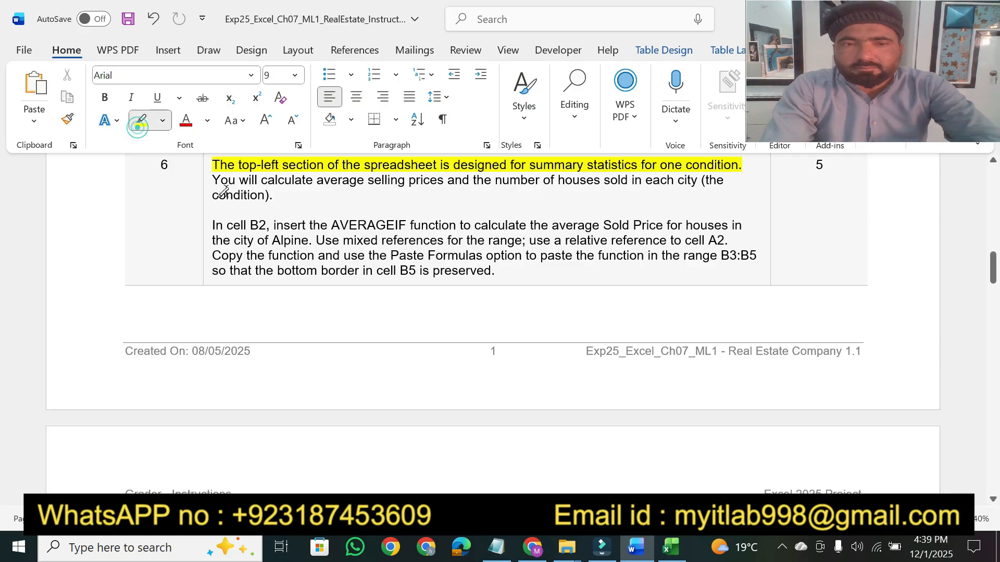
{"action": "mouse_move", "coordinate": [216, 182]}
{"action": "left_mouse_down"}
{"action": "mouse_move", "coordinate": [270, 197]}
{"action": "mouse_move", "coordinate": [364, 181]}
{"action": "mouse_move", "coordinate": [638, 177]}
{"action": "left_mouse_up"}
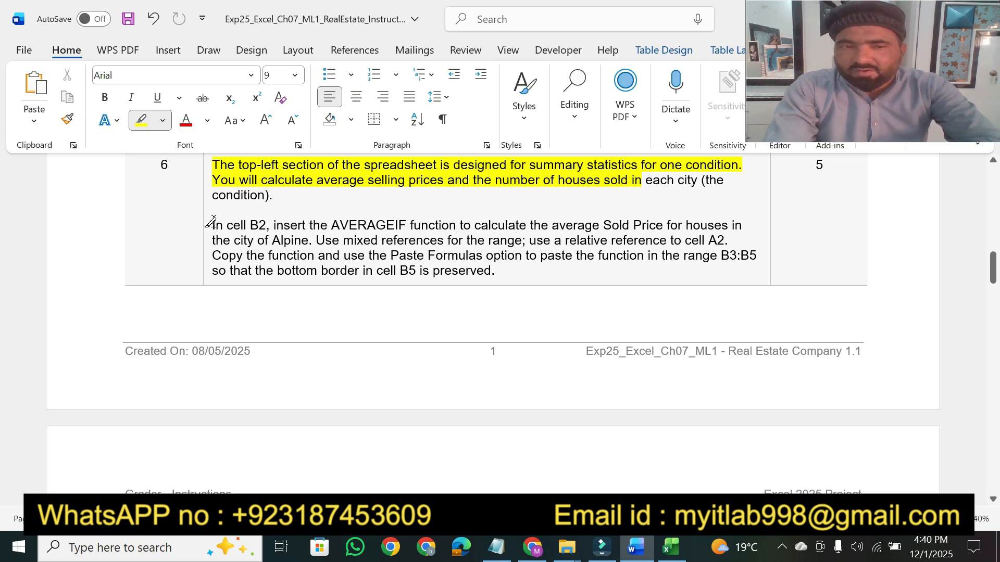
{"action": "left_click_drag", "start_coordinate": [215, 223], "coordinate": [457, 225]}
Switch to Excel and begin an AVERAGEIF formula in cell B2 for Alpine's average sold price
{"action": "left_click", "coordinate": [670, 547]}
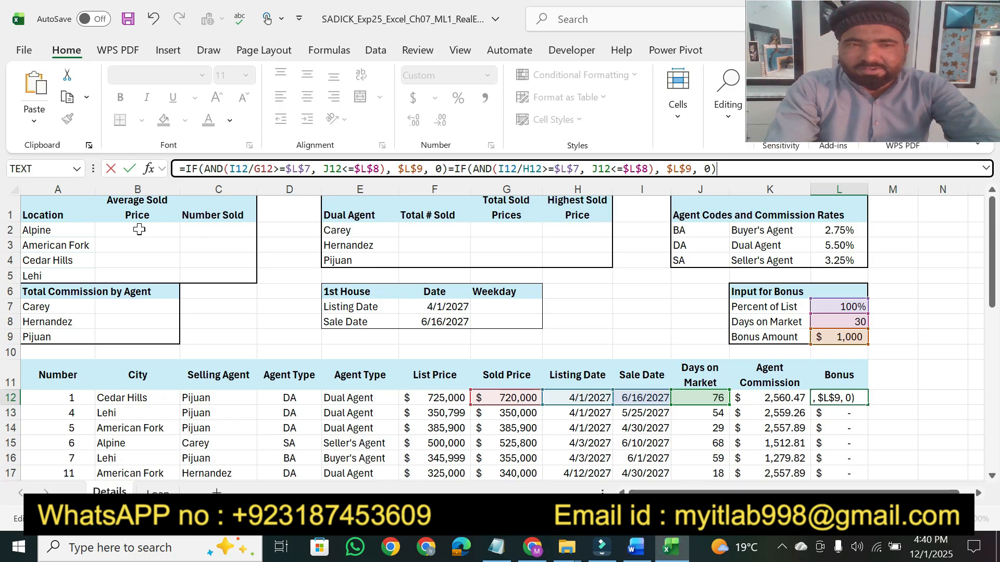
{"action": "left_click", "coordinate": [139, 230]}
{"action": "type", "text": "=a"}
{"action": "type", "text": "vr"}
{"action": "key", "text": "BackSpace"}
{"action": "type", "text": "e"}
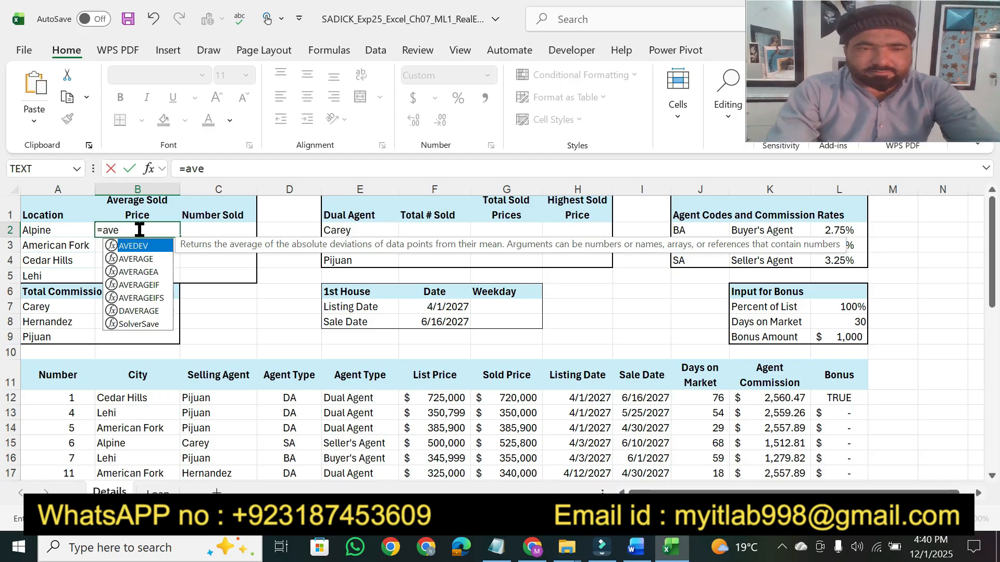
{"action": "key", "text": "Down"}
{"action": "key", "text": "Down"}
{"action": "key", "text": "Down"}
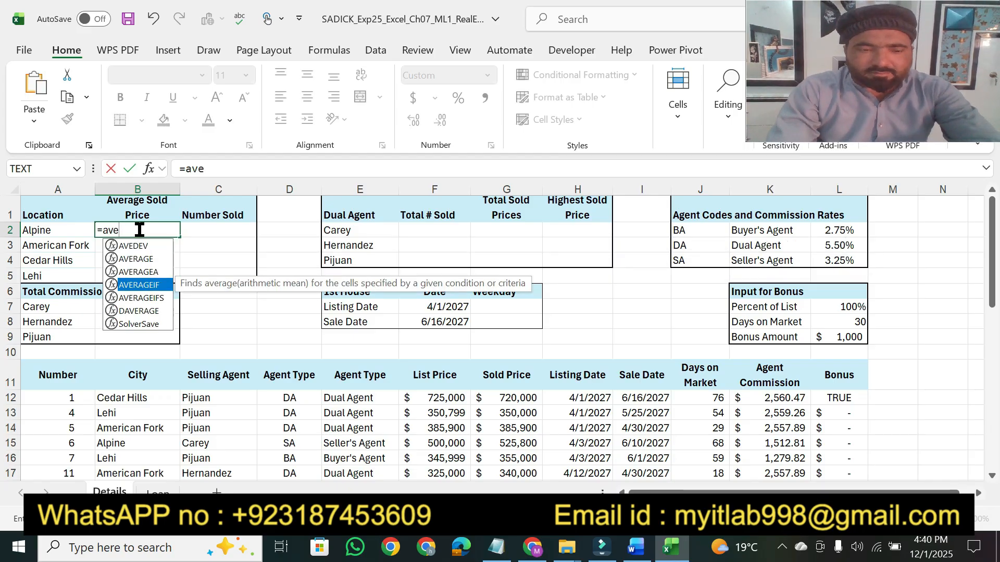
{"action": "key", "text": "Tab"}
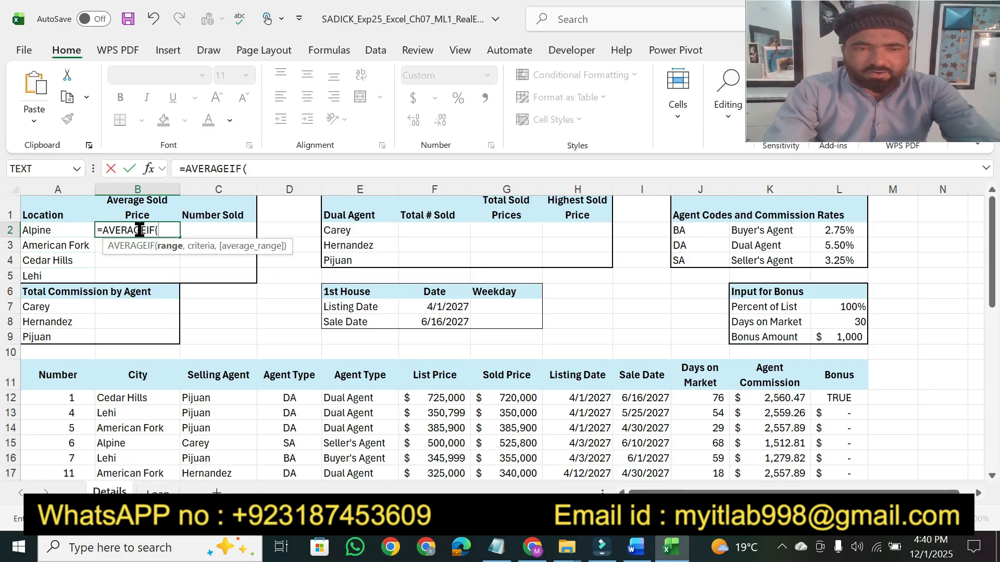
Switch to Word and highlight step 6's phrases on averaging Alpine's sold prices, the reference types, and pasting formulas into the B3 range
{"action": "left_click", "coordinate": [638, 551]}
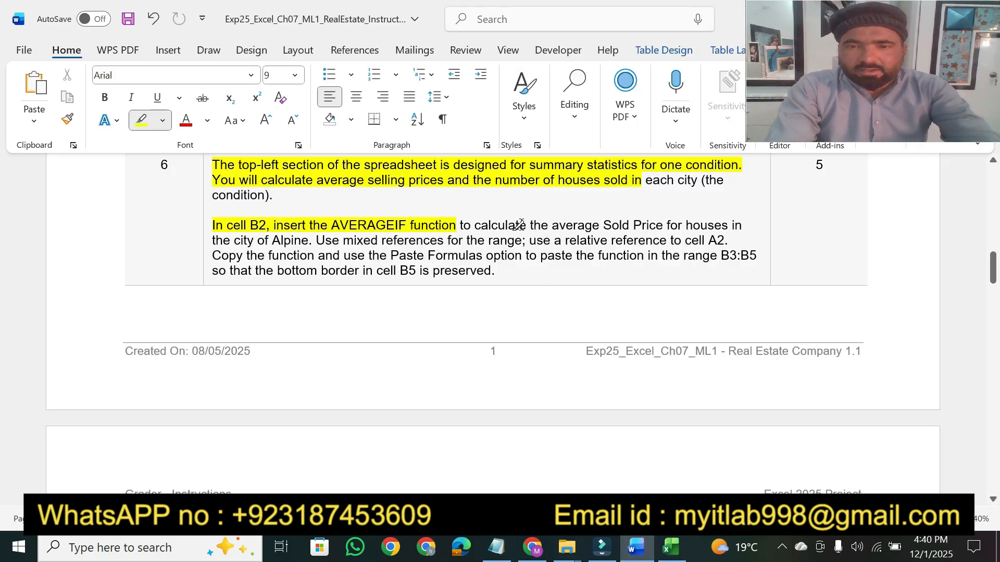
{"action": "left_click_drag", "start_coordinate": [515, 223], "coordinate": [694, 223]}
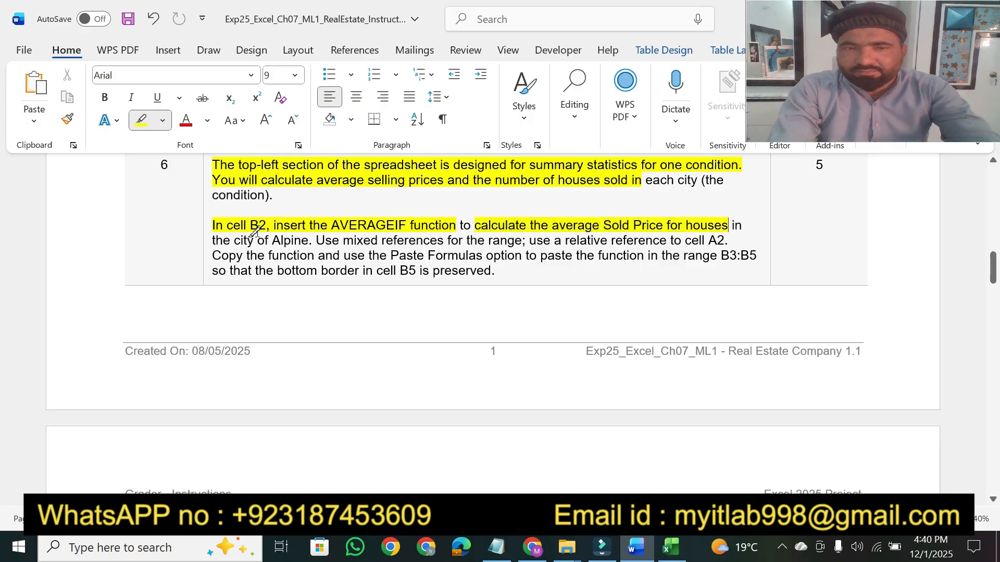
{"action": "left_click_drag", "start_coordinate": [233, 240], "coordinate": [309, 241]}
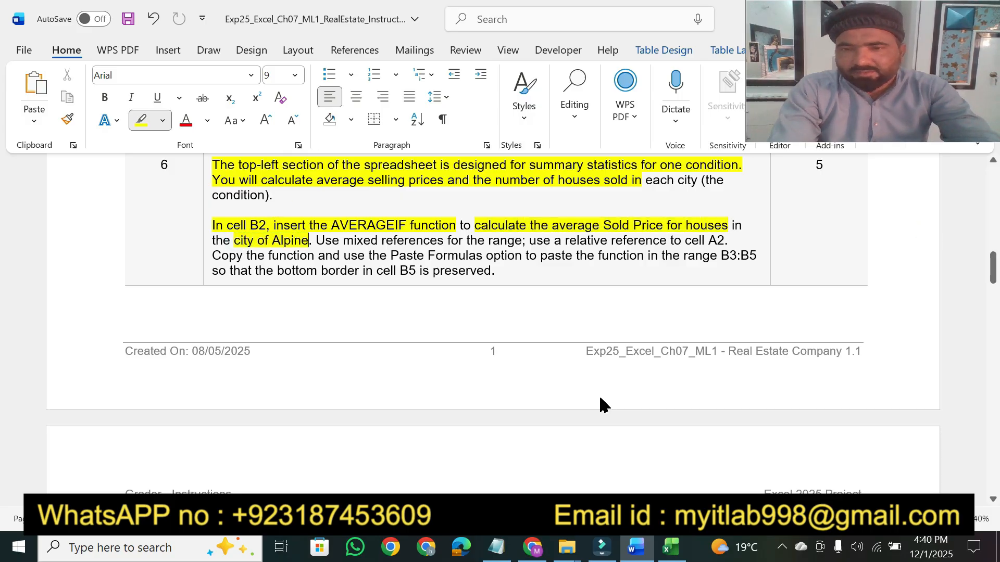
{"action": "left_click_drag", "start_coordinate": [381, 240], "coordinate": [740, 235]}
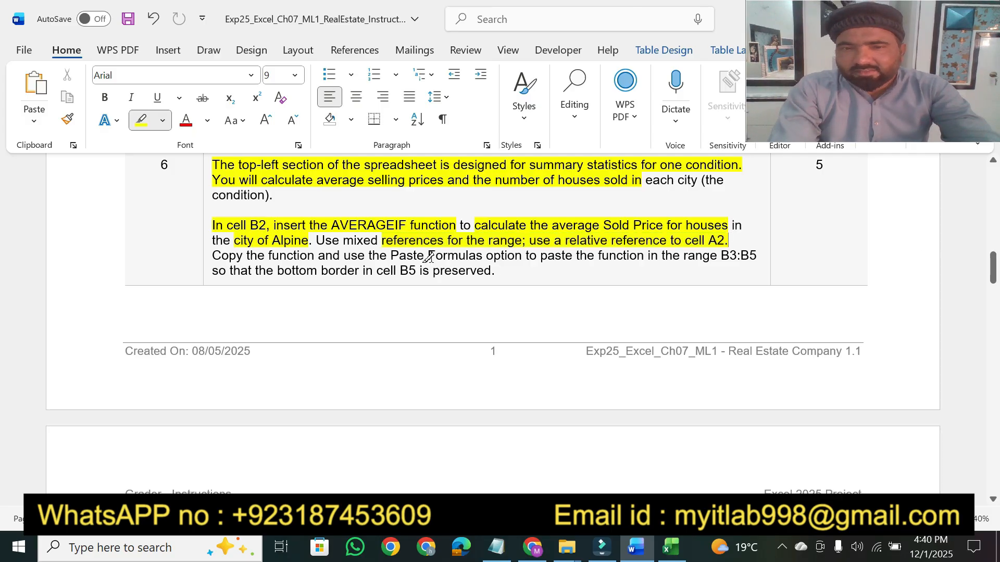
{"action": "left_click_drag", "start_coordinate": [401, 254], "coordinate": [736, 256]}
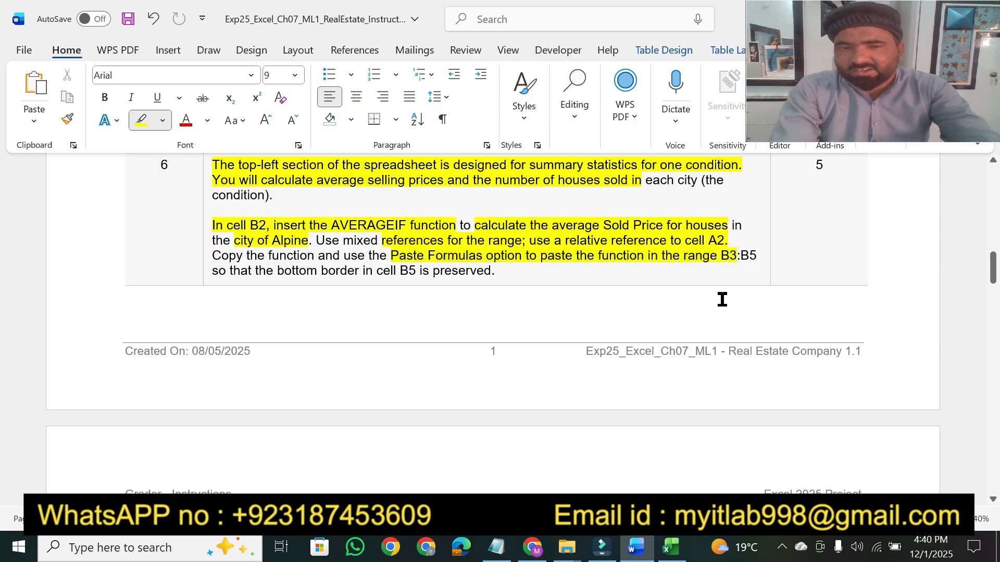
Switch to Excel and add the city range B12:B39 and the criterion A2 to B2's AVERAGEIF formula
{"action": "left_click", "coordinate": [666, 553]}
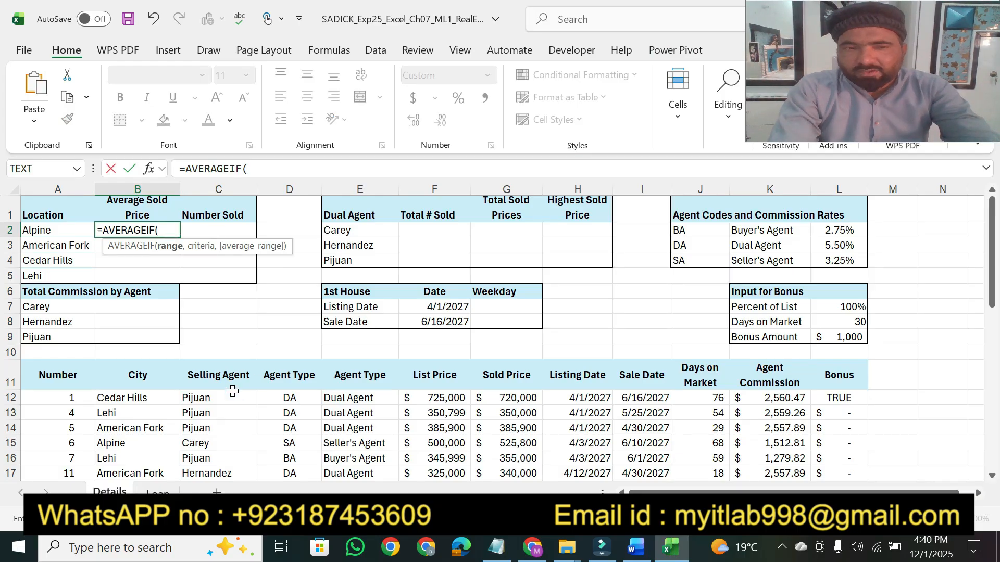
{"action": "left_click", "coordinate": [122, 397]}
{"action": "left_click_drag", "start_coordinate": [121, 396], "coordinate": [139, 444]}
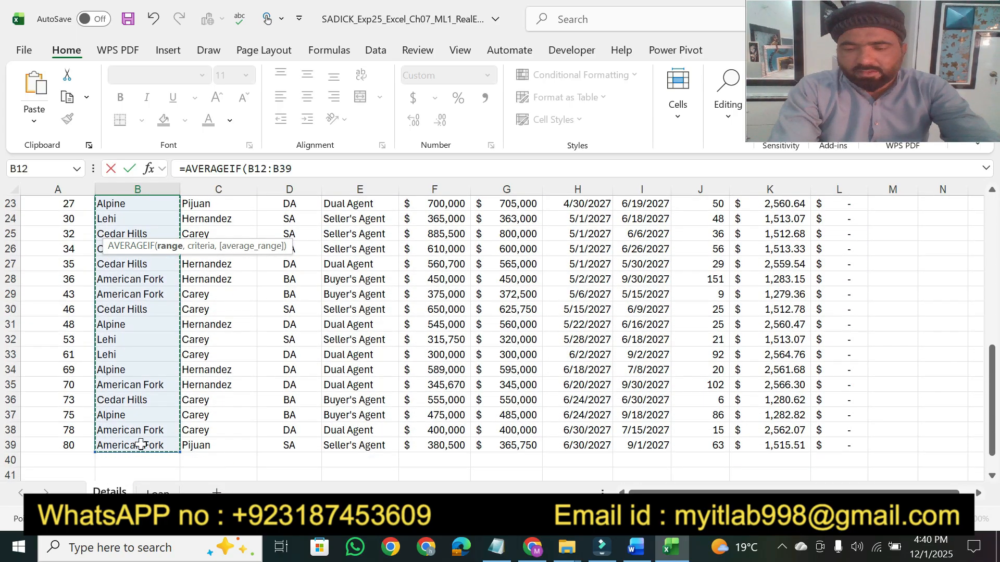
{"action": "type", "text": ","}
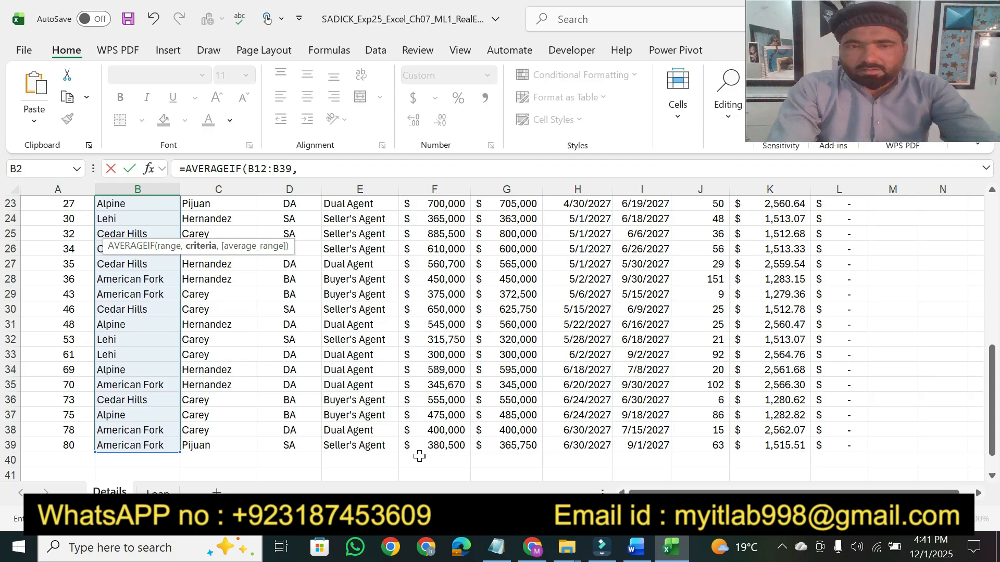
{"action": "left_click_drag", "start_coordinate": [992, 401], "coordinate": [992, 252]}
{"action": "left_click", "coordinate": [40, 230]}
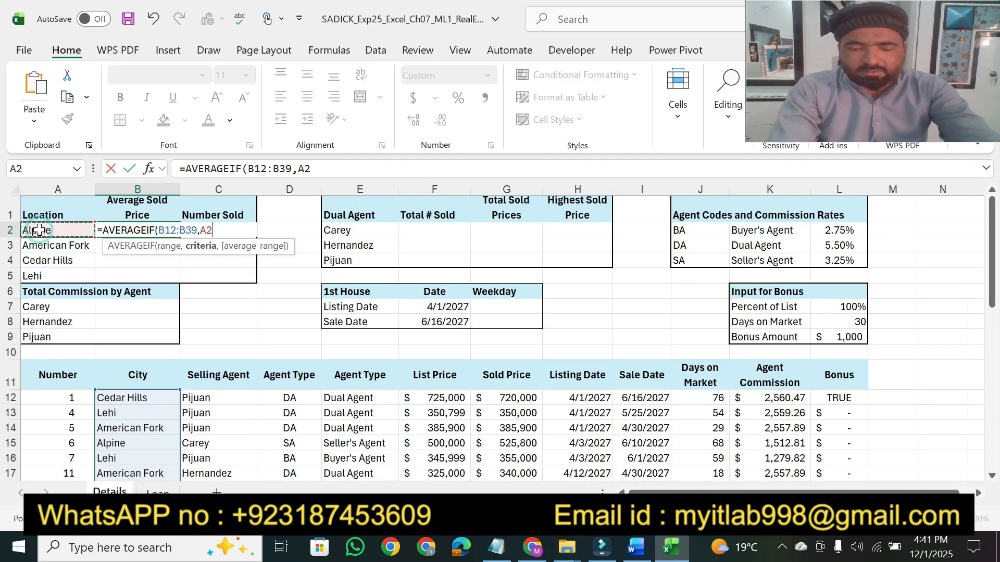
{"action": "type", "text": ","}
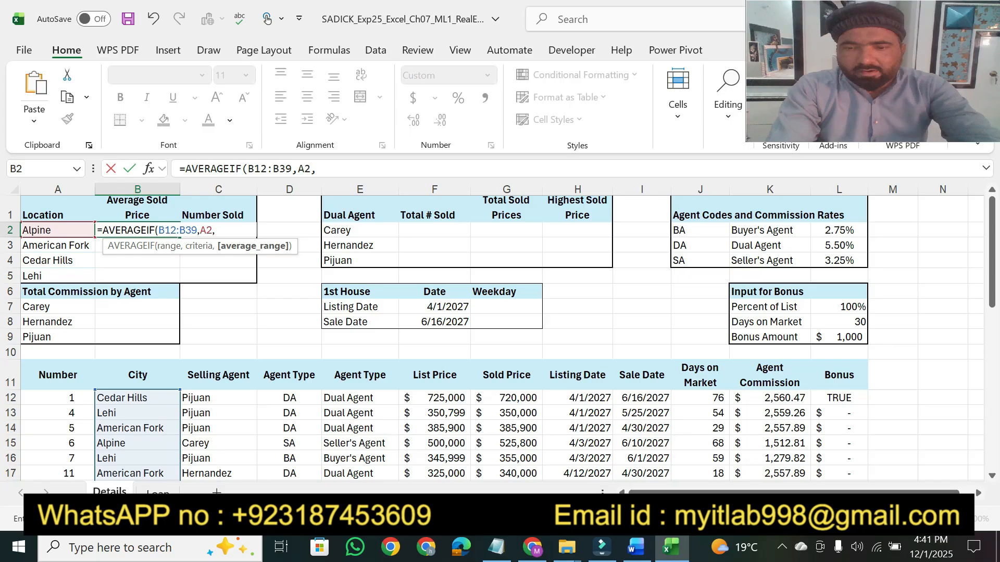
Check the Word instructions, then complete Excel's B2 formula as =AVERAGEIF(B12:B39,A2,G12:G39)
{"action": "left_click", "coordinate": [637, 547]}
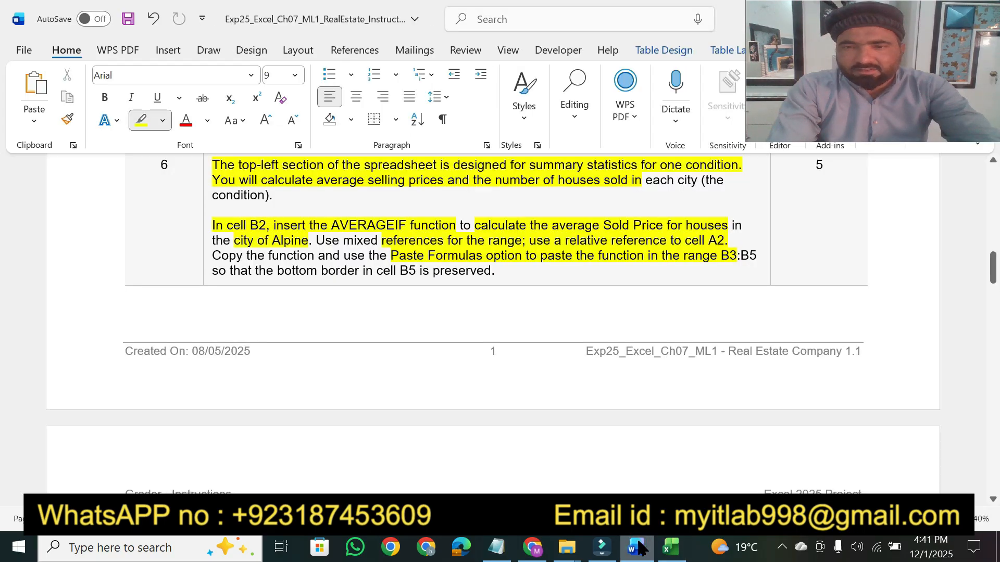
{"action": "left_click", "coordinate": [639, 546]}
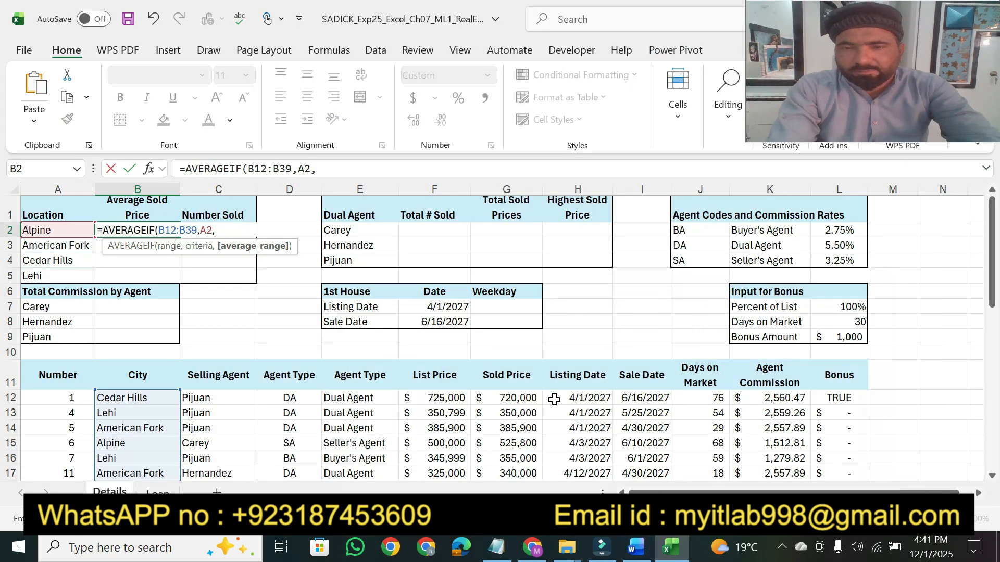
{"action": "left_click_drag", "start_coordinate": [498, 398], "coordinate": [523, 415]}
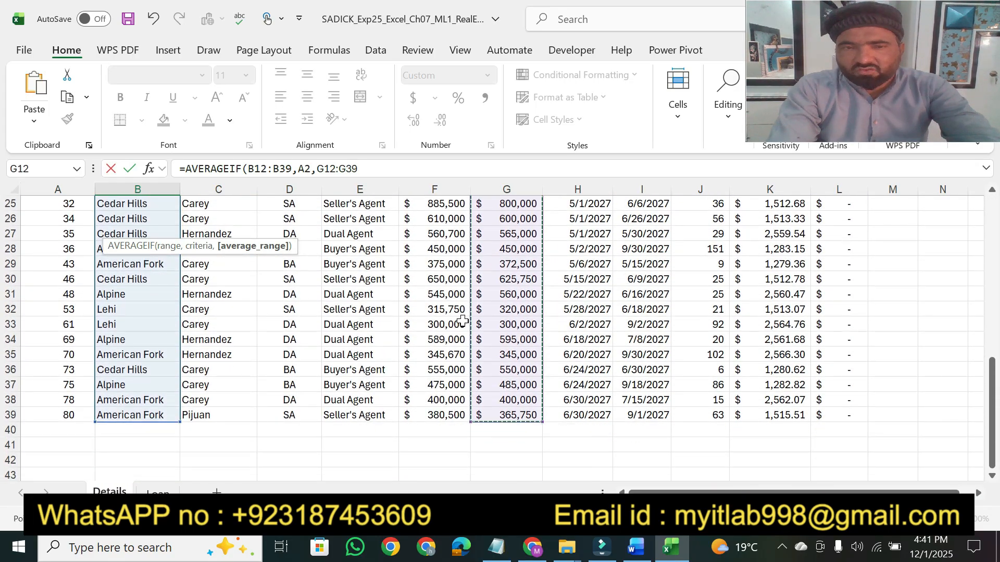
{"action": "left_click", "coordinate": [386, 167]}
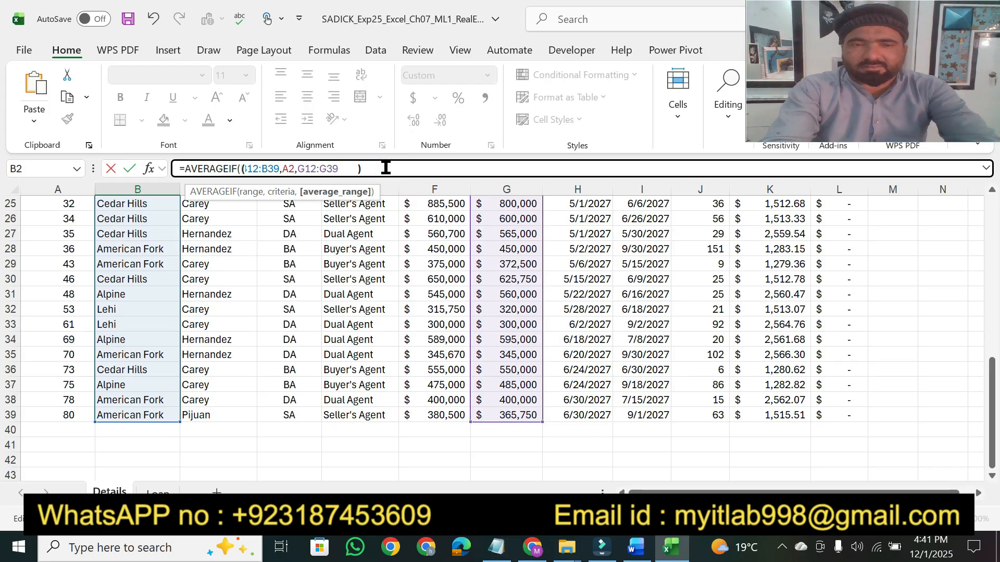
{"action": "type", "text": ")"}
{"action": "key", "text": "Return"}
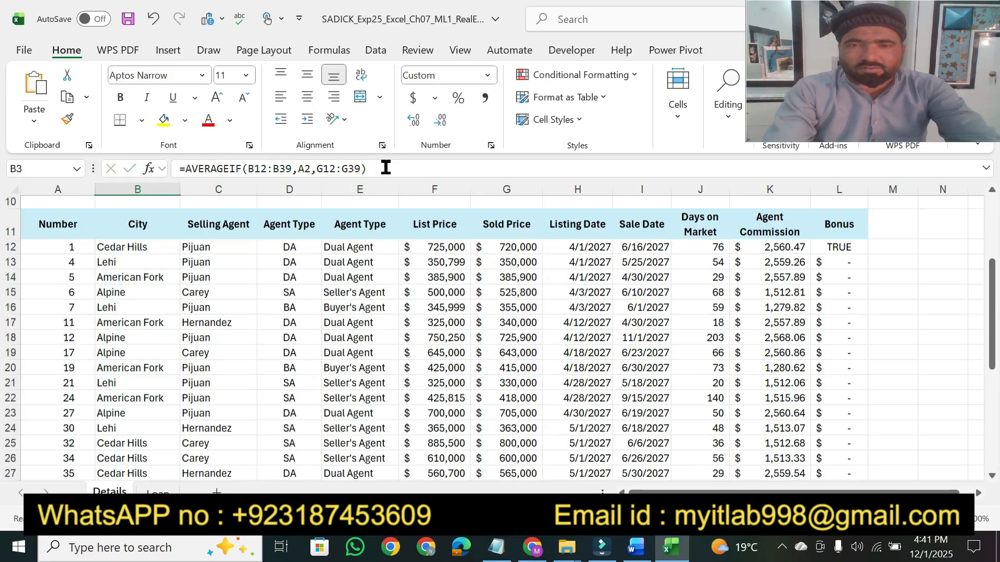
{"action": "left_click_drag", "start_coordinate": [995, 320], "coordinate": [994, 302]}
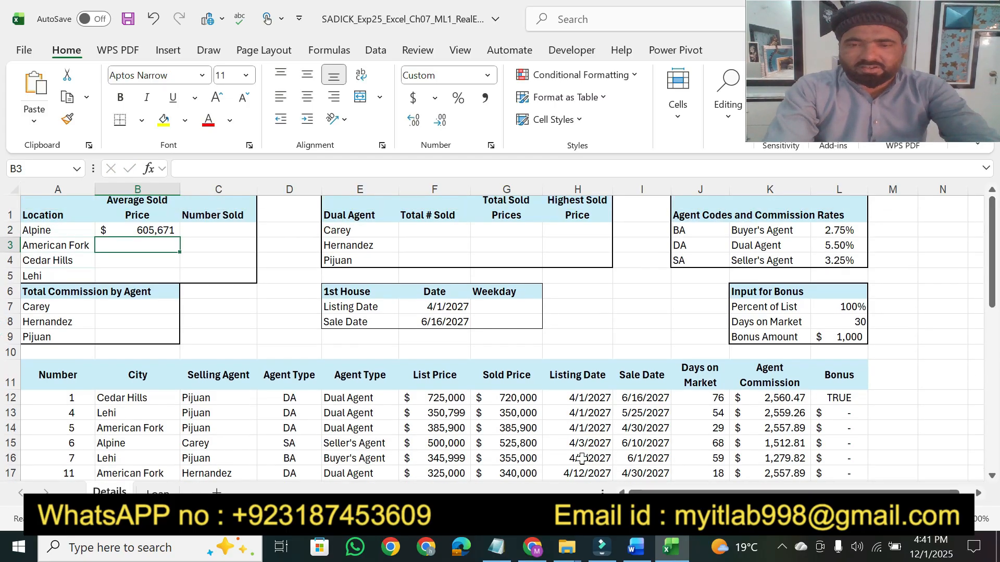
Recheck the Word instructions, then copy Excel's B2 formula down to B3:B5, keeping the bottom border of B5
{"action": "left_click", "coordinate": [634, 556]}
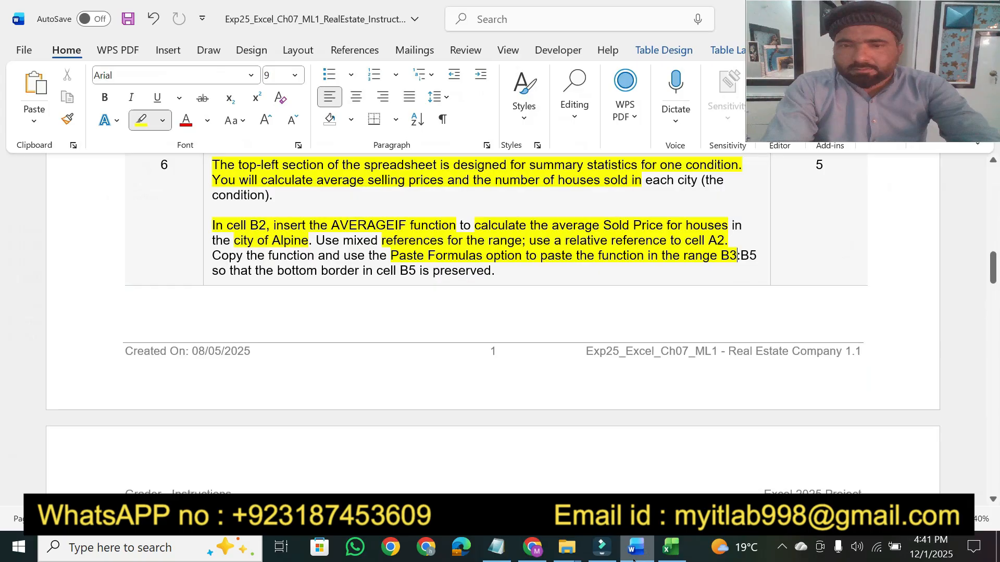
{"action": "left_click", "coordinate": [634, 556]}
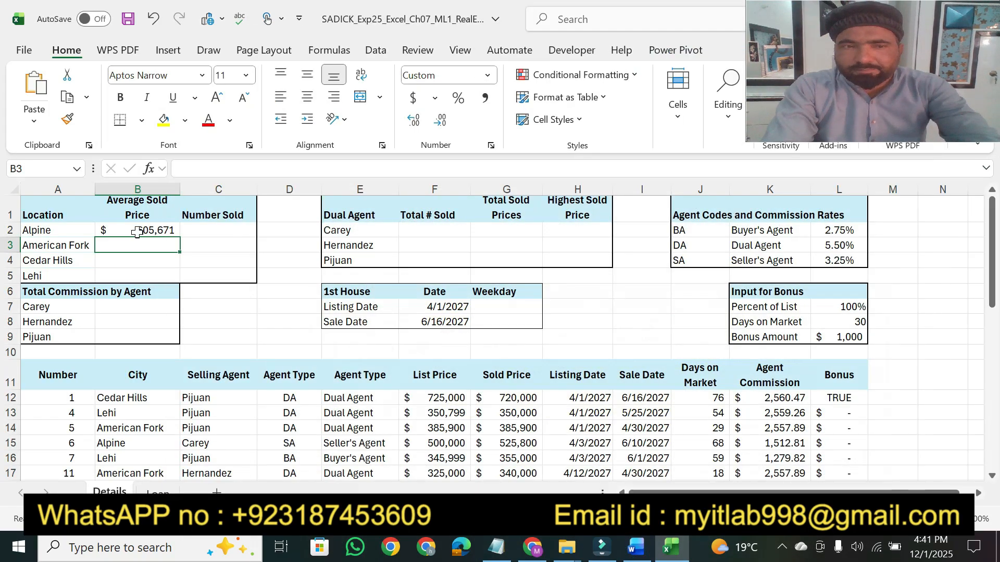
{"action": "left_click", "coordinate": [136, 233]}
{"action": "left_click_drag", "start_coordinate": [181, 237], "coordinate": [176, 280]}
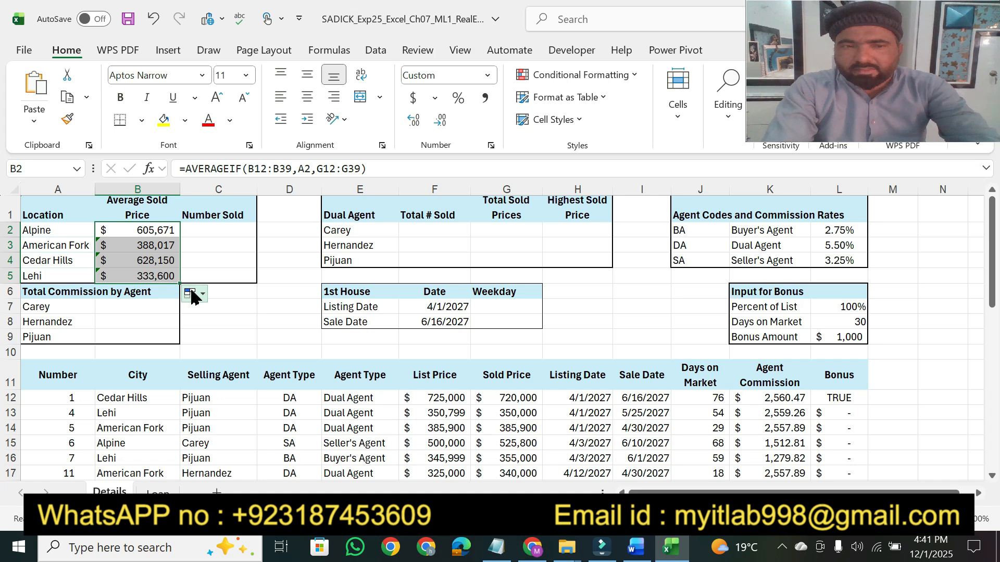
{"action": "left_click", "coordinate": [193, 294]}
{"action": "left_click", "coordinate": [219, 352]}
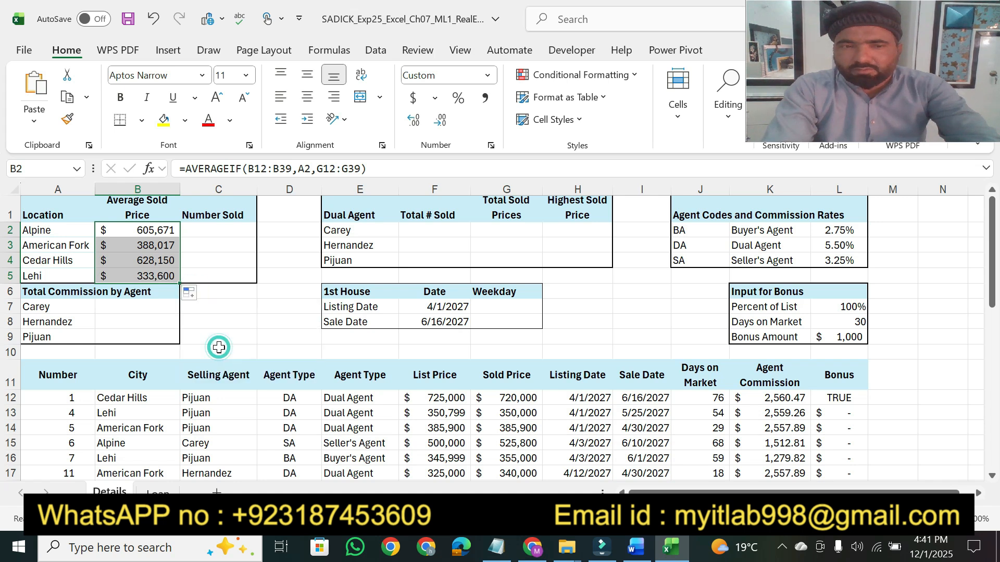
{"action": "left_click", "coordinate": [276, 320]}
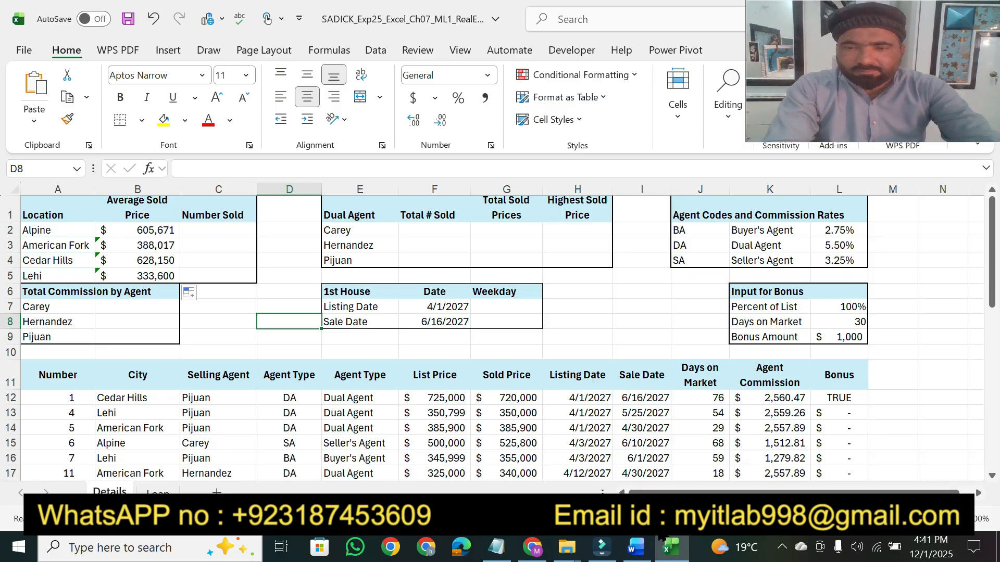
{"action": "left_click", "coordinate": [639, 550]}
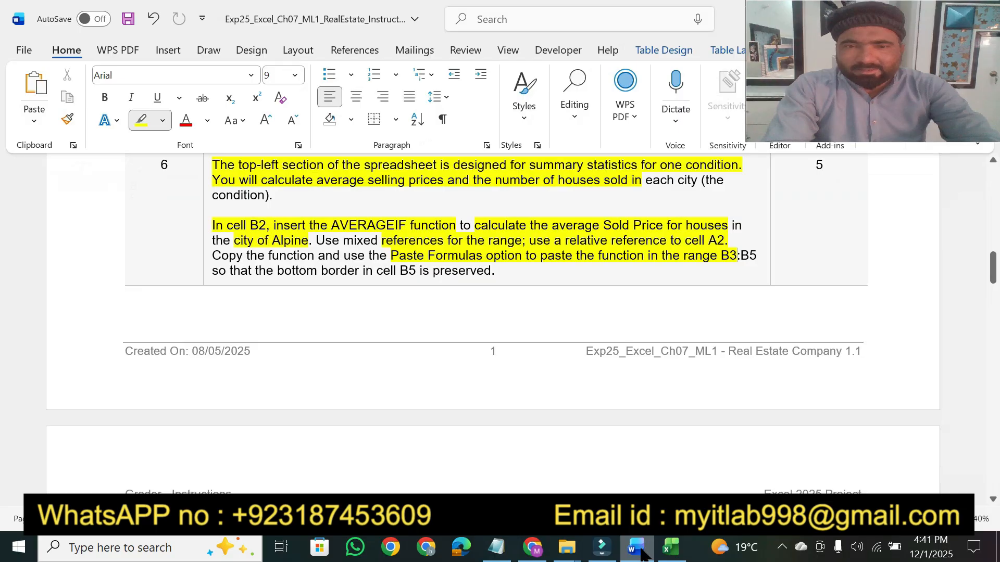
{"action": "left_click_drag", "start_coordinate": [992, 276], "coordinate": [995, 196]}
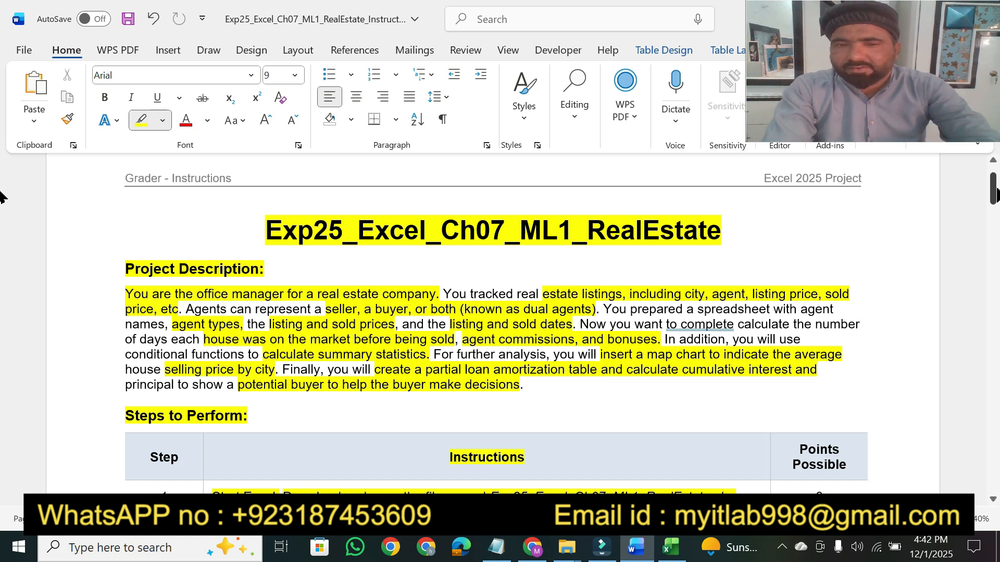
{"action": "mouse_move", "coordinate": [995, 195]}
{"action": "left_mouse_down"}
{"action": "mouse_move", "coordinate": [988, 295]}
{"action": "mouse_move", "coordinate": [995, 190]}
{"action": "left_mouse_up"}
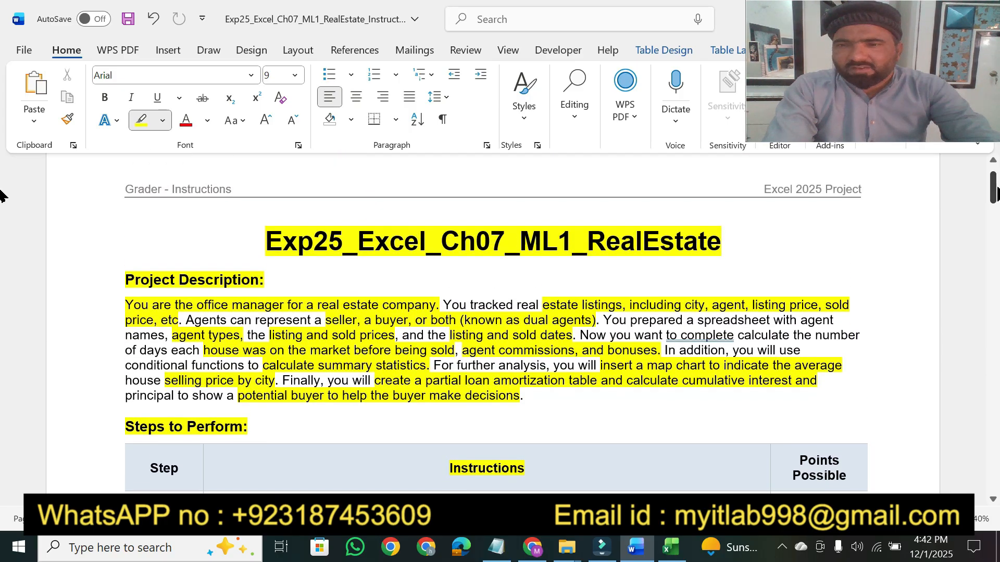